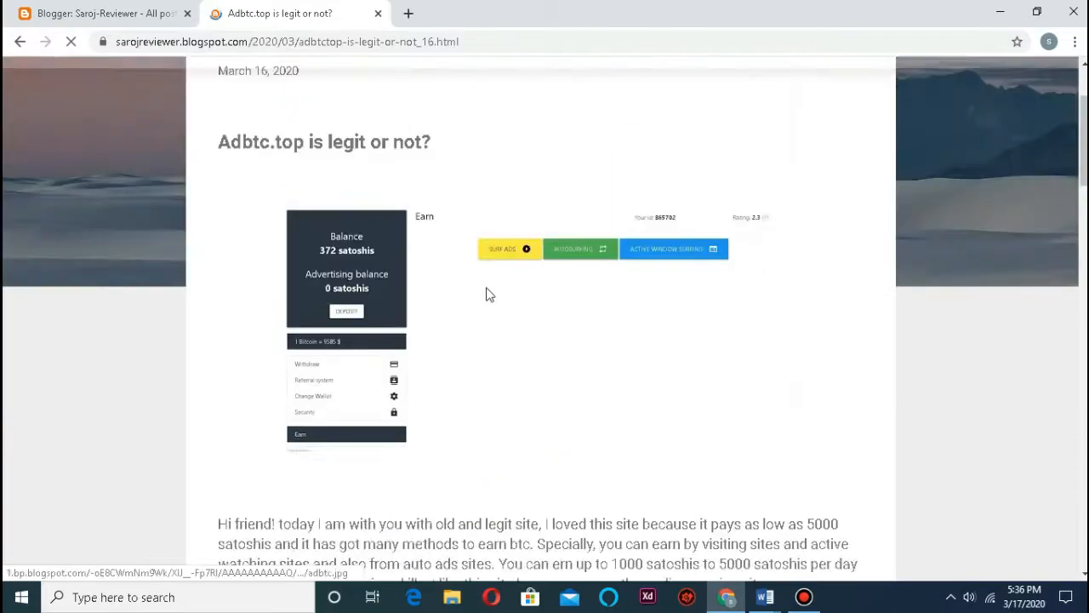
Step: Read through the live 'Adbtc.top is legit or not?' post, then go back to the Blogger dashboard tab
scroll(486, 295, "up", 2)
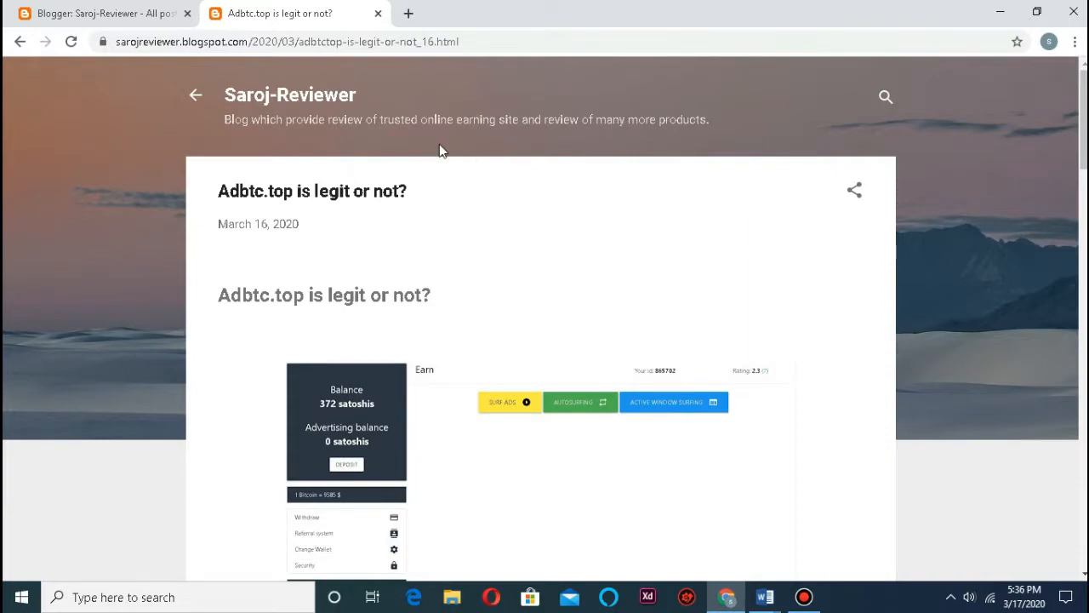
scroll(440, 150, "down", 12)
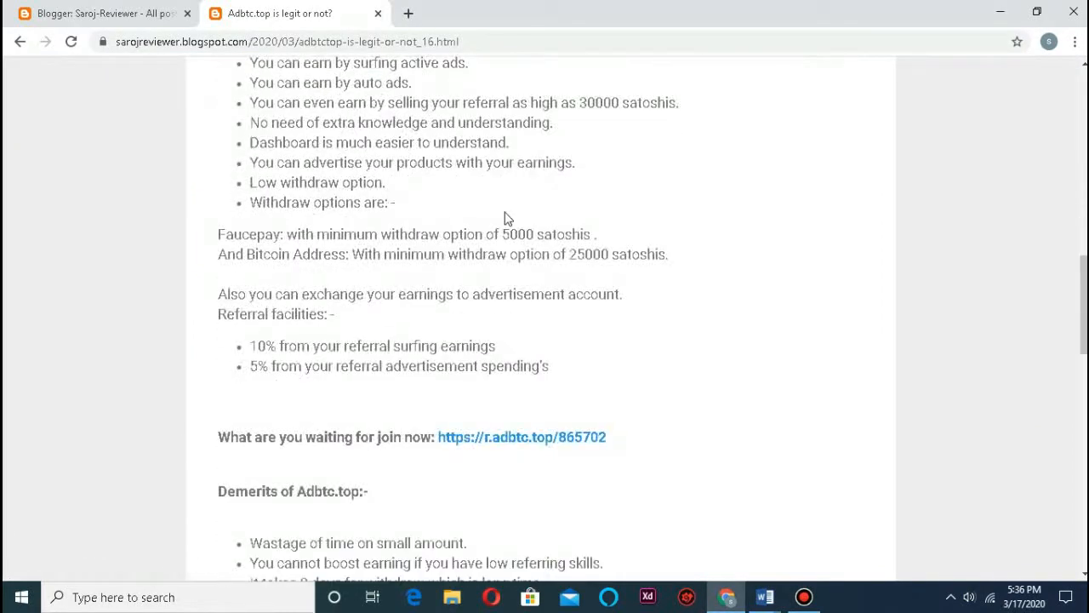
scroll(503, 219, "down", 13)
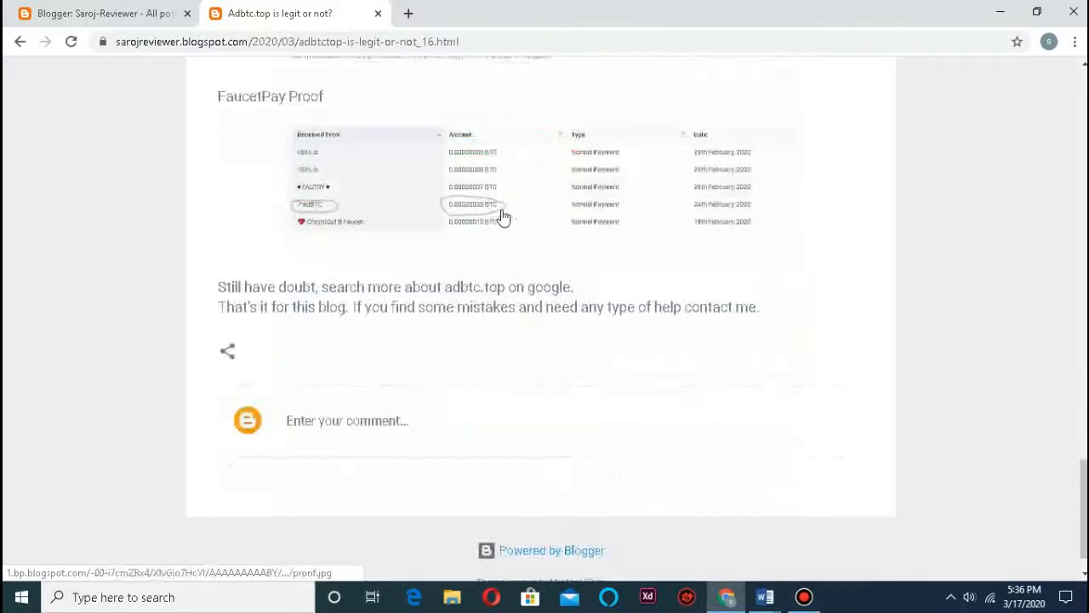
scroll(479, 227, "up", 20)
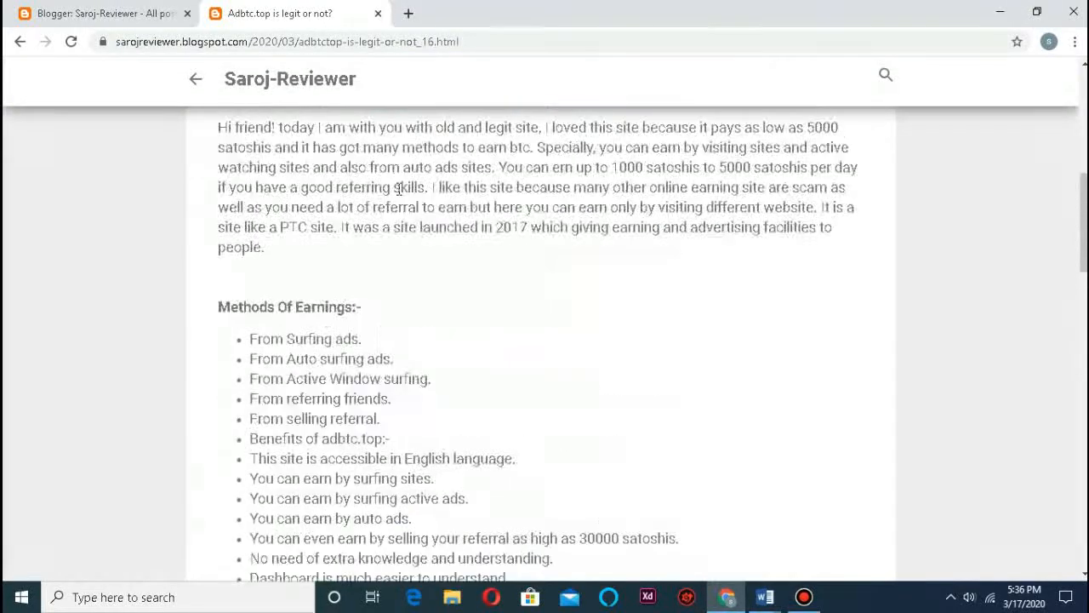
scroll(398, 189, "up", 5)
left_click(114, 14)
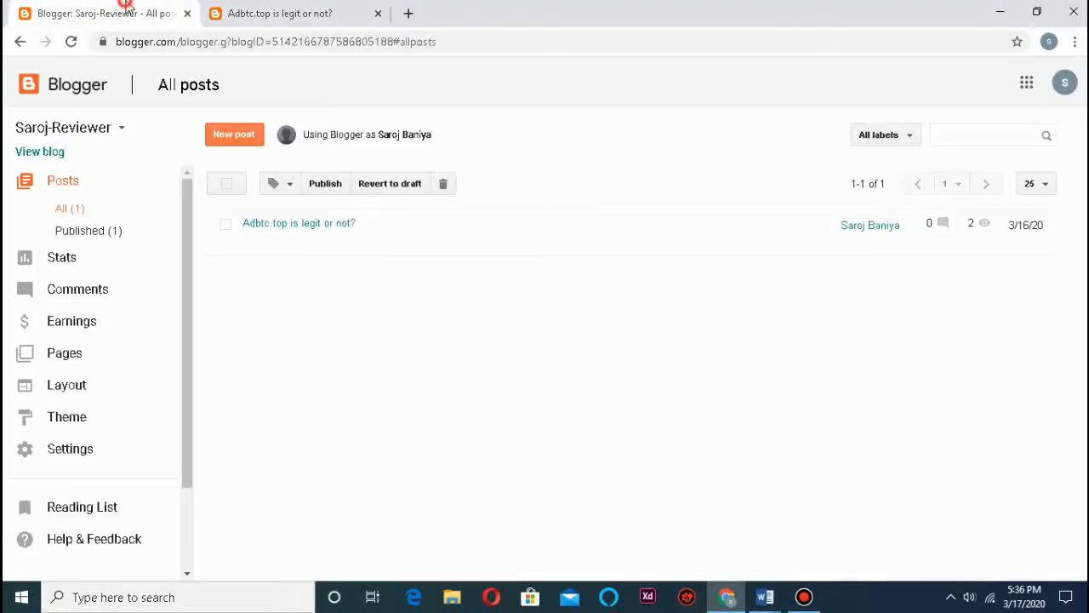
Step: Close the post tab, start a new blog page from Pages, and bring up the 'pages' Word notes
left_click(379, 14)
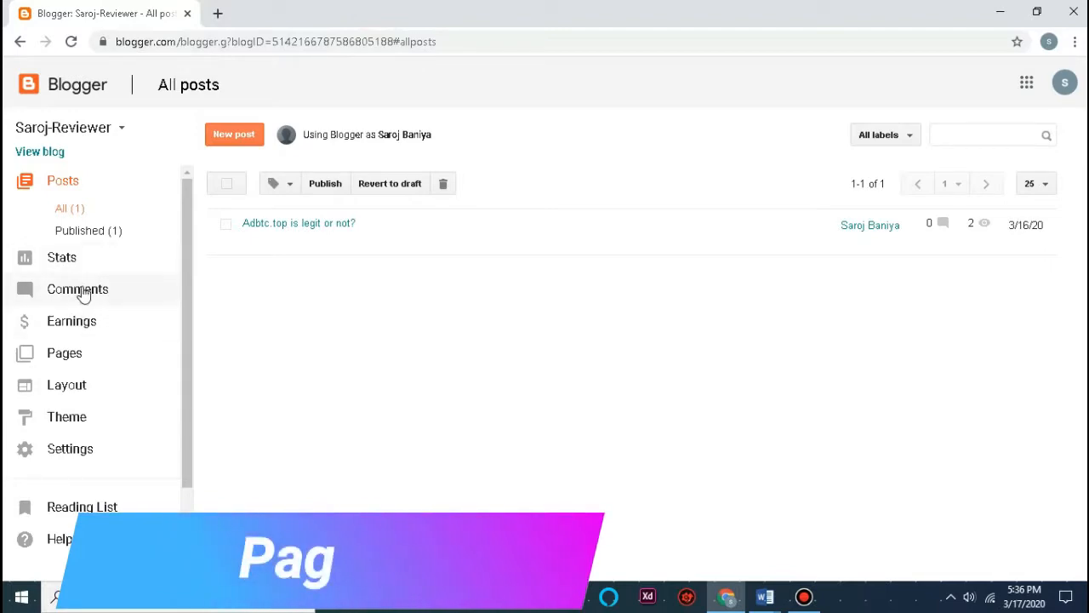
left_click(77, 353)
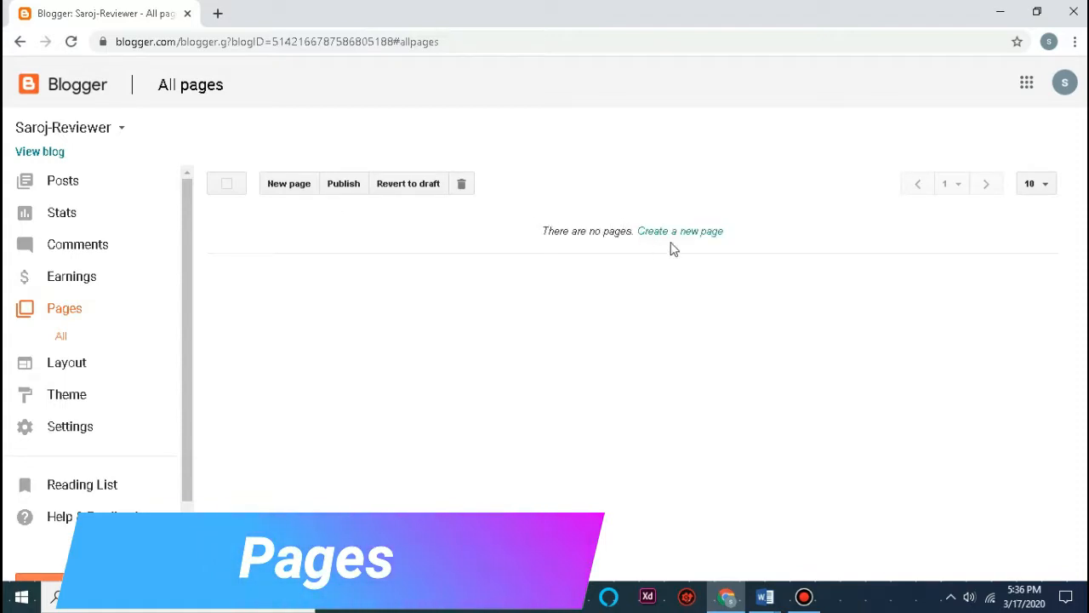
left_click(275, 183)
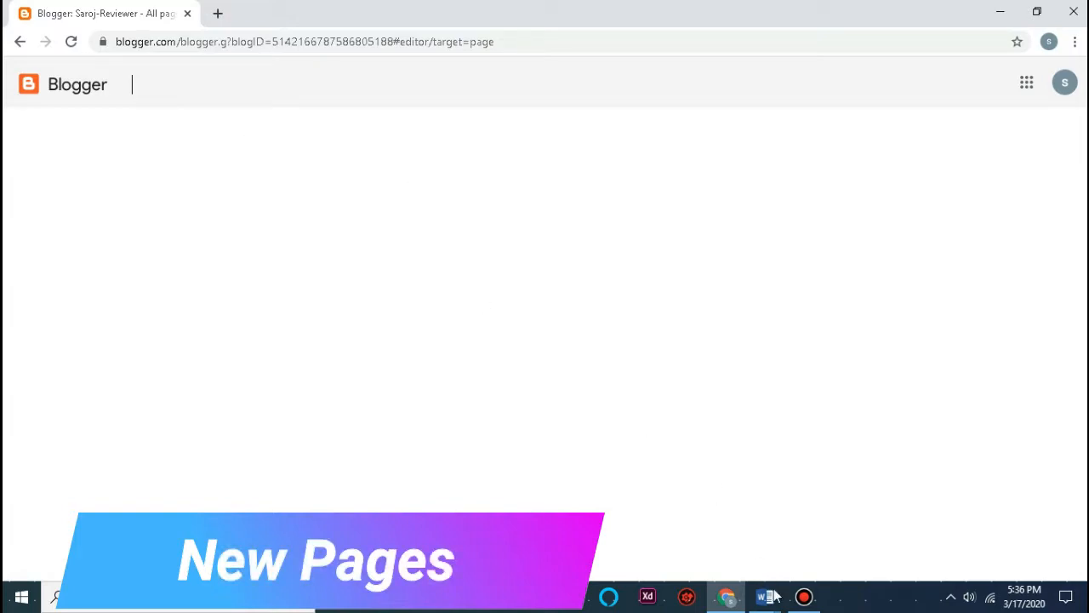
mouse_move(774, 596)
left_click(819, 533)
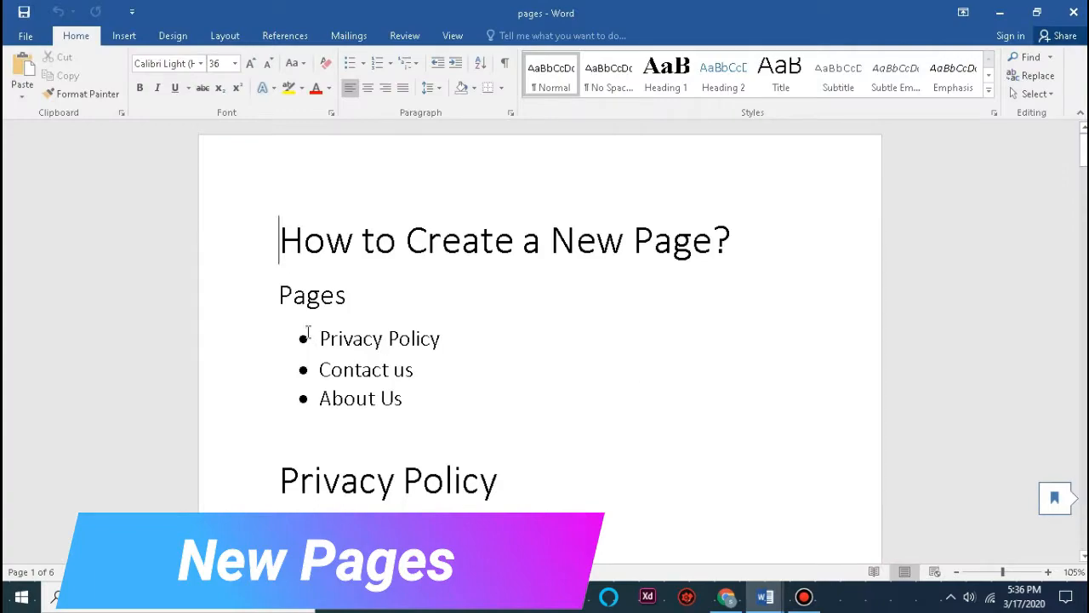
Step: Highlight the three planned page names and read down through the Word notes
left_click_drag(308, 332, 430, 403)
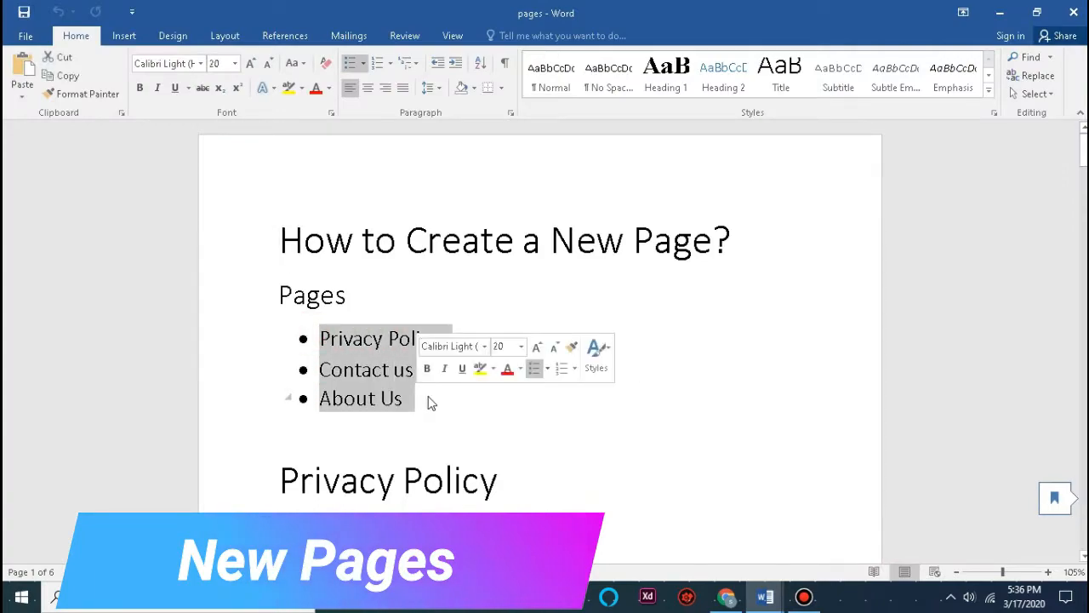
left_click(449, 413)
scroll(442, 387, "down", 2)
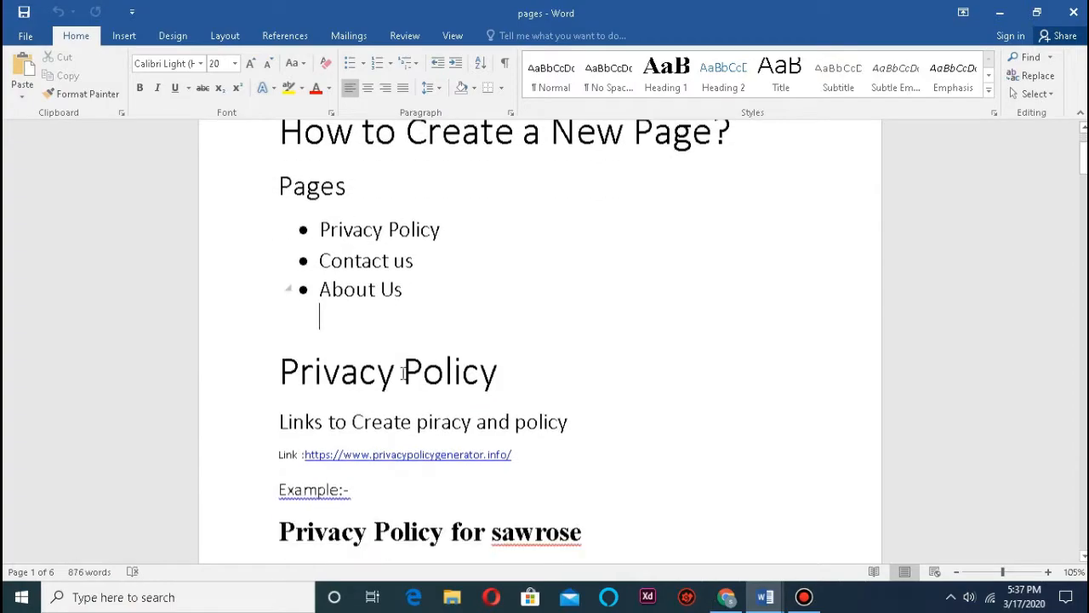
scroll(404, 373, "down", 12)
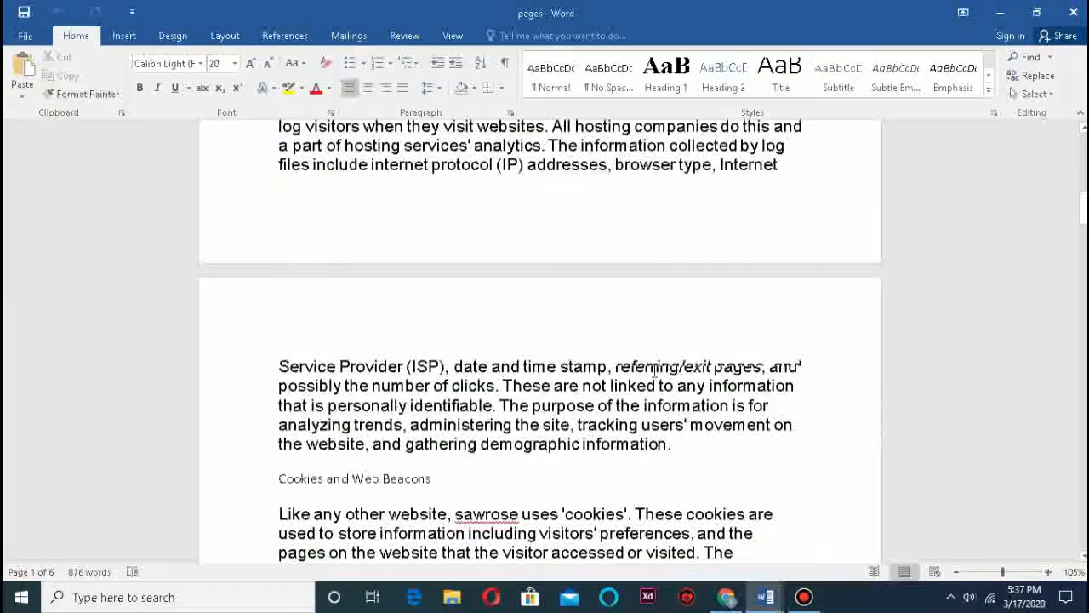
scroll(653, 367, "down", 12)
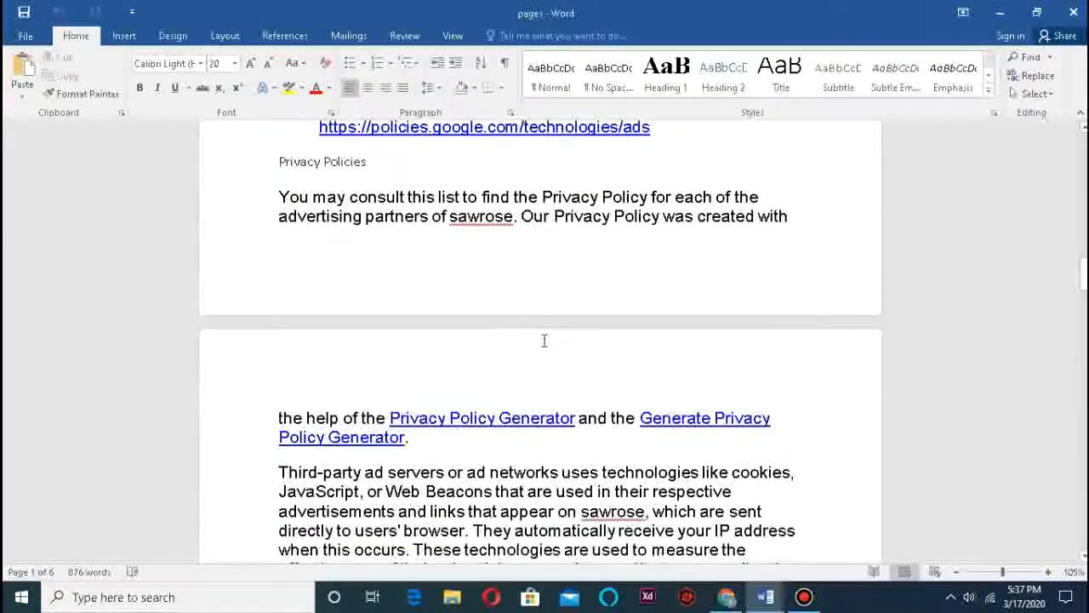
scroll(545, 341, "down", 12)
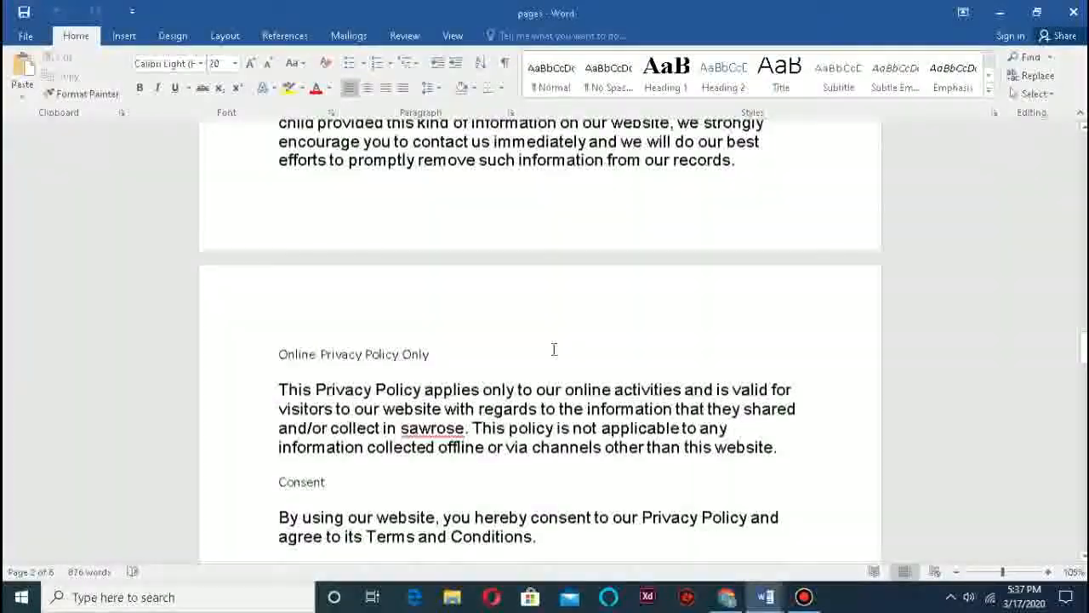
scroll(554, 349, "down", 9)
scroll(448, 278, "up", 3)
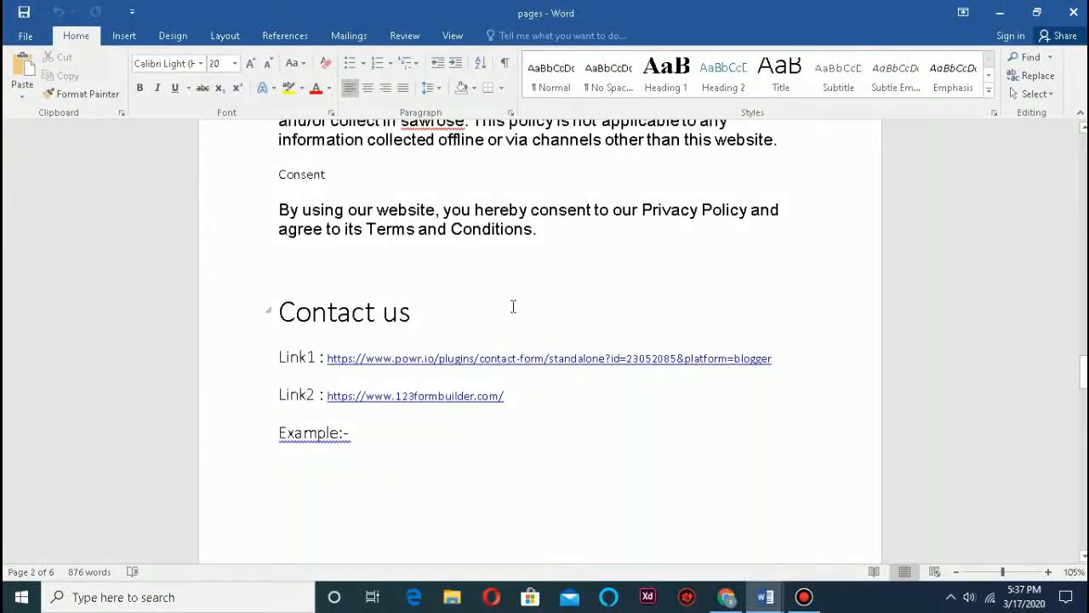
scroll(514, 306, "down", 10)
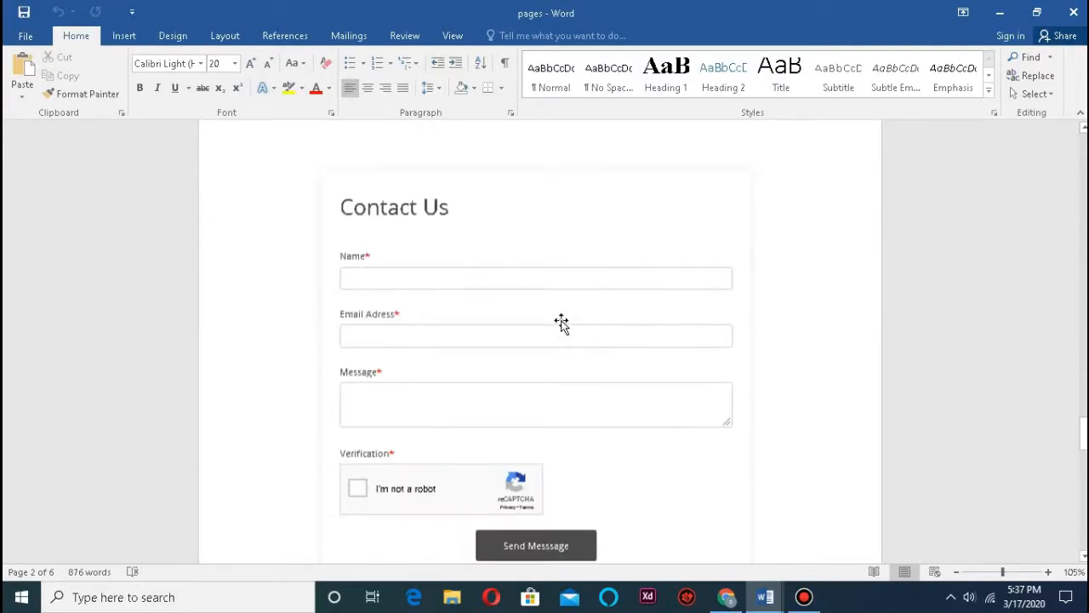
scroll(542, 299, "down", 5)
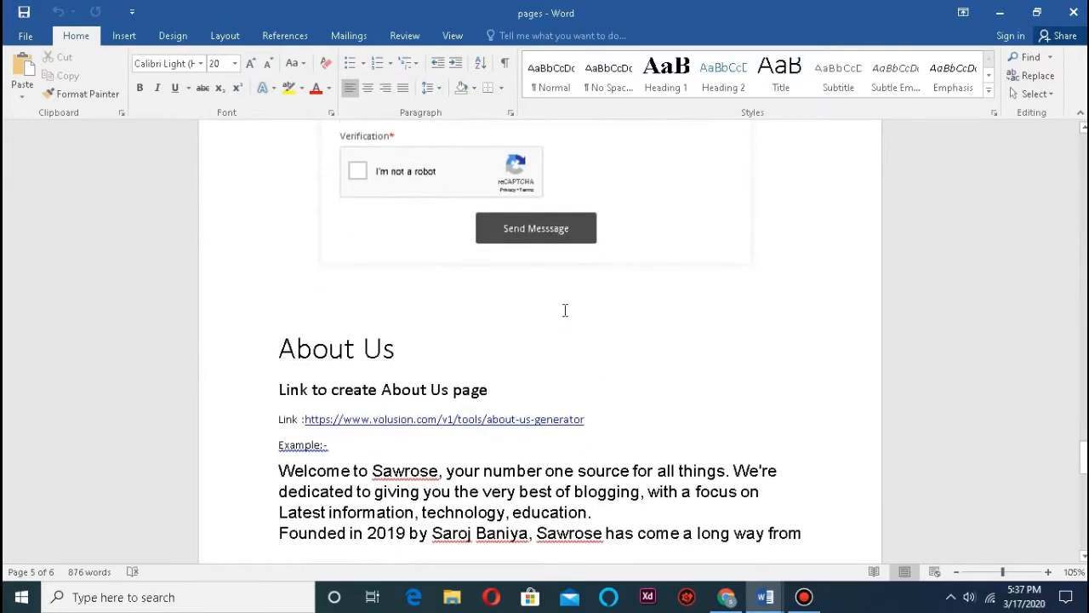
scroll(564, 310, "down", 3)
scroll(281, 267, "down", 3)
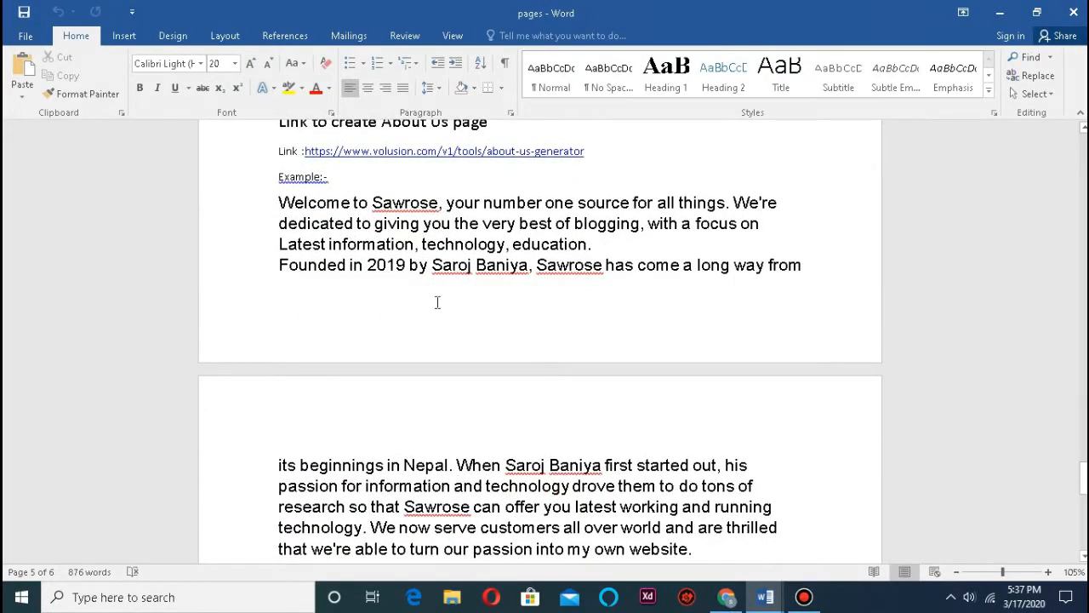
scroll(527, 363, "down", 5)
Step: Scroll back to the top of the notes and return to the Blogger page editor
scroll(496, 365, "up", 7)
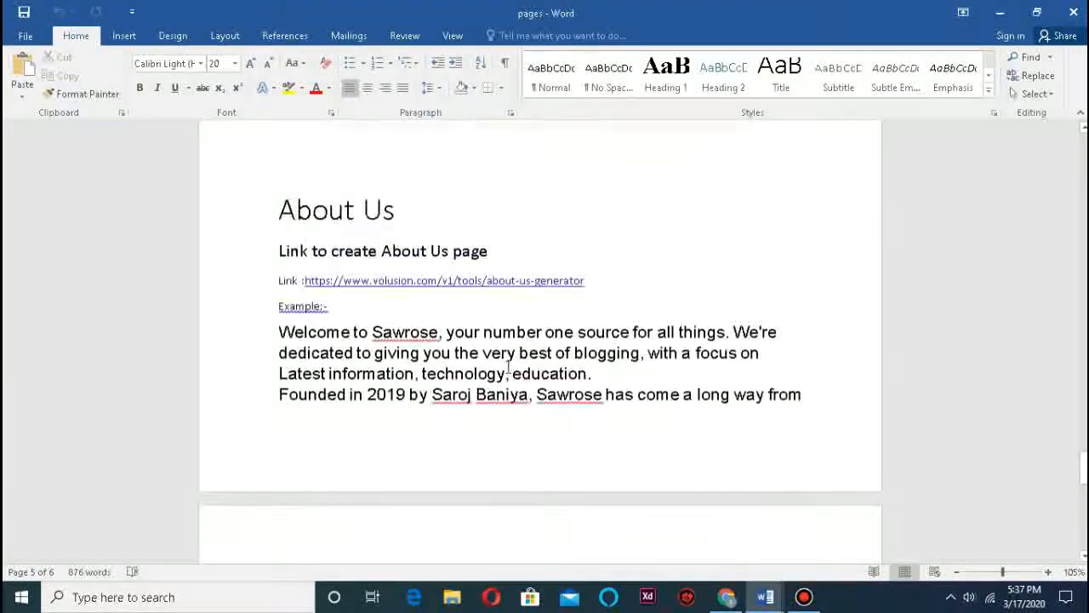
scroll(508, 365, "up", 15)
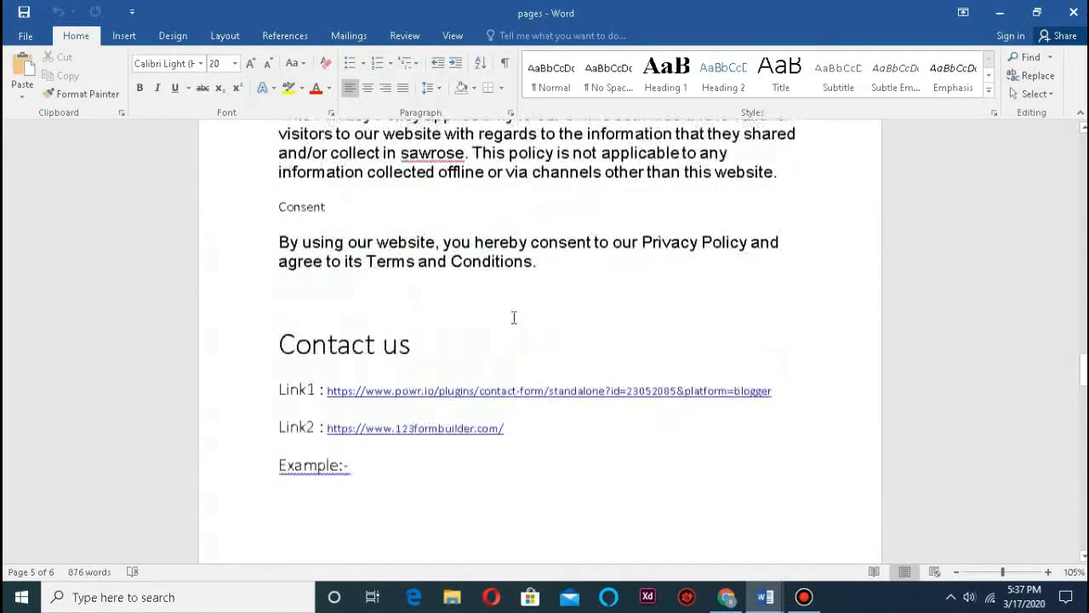
scroll(514, 318, "up", 20)
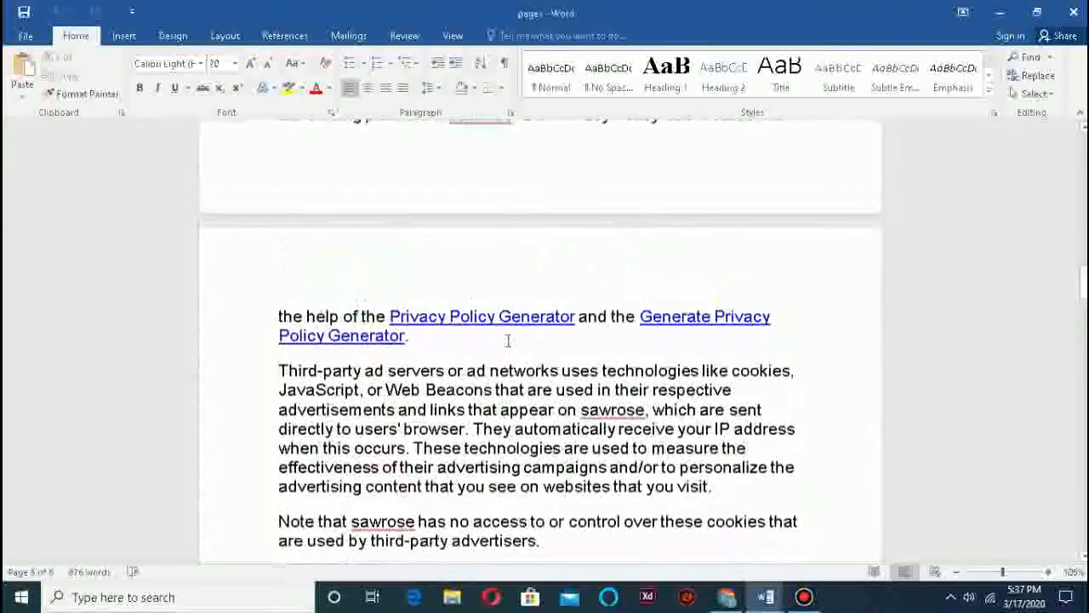
scroll(508, 341, "up", 20)
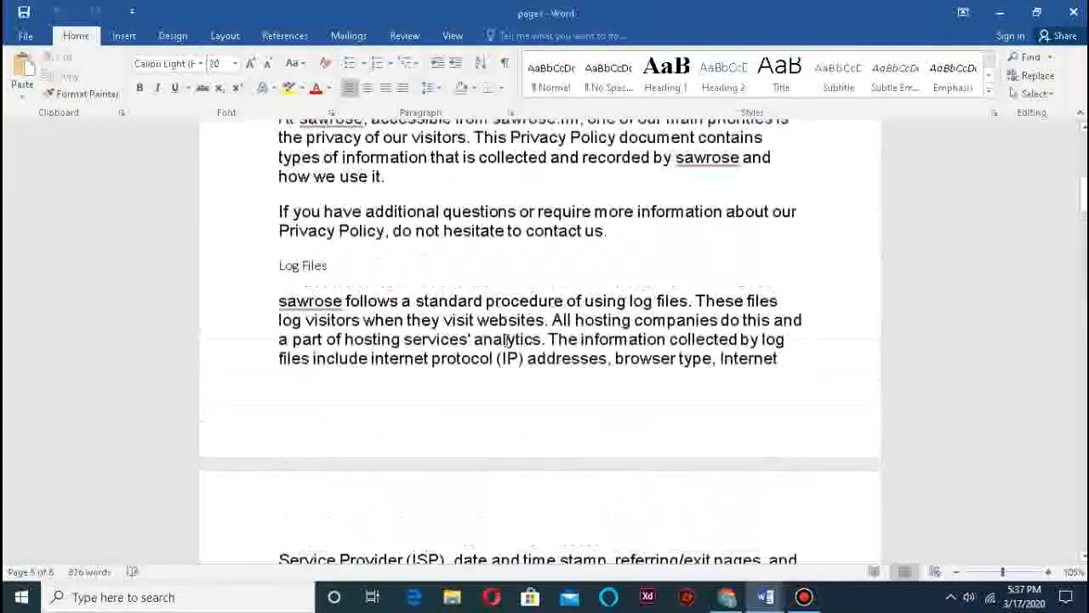
scroll(508, 341, "up", 10)
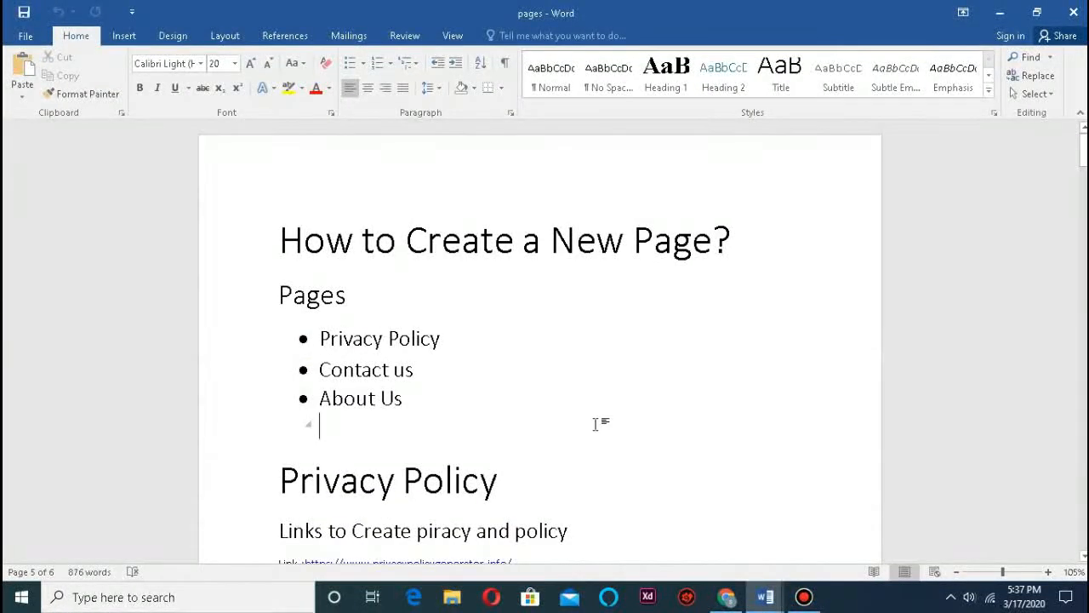
left_click(728, 596)
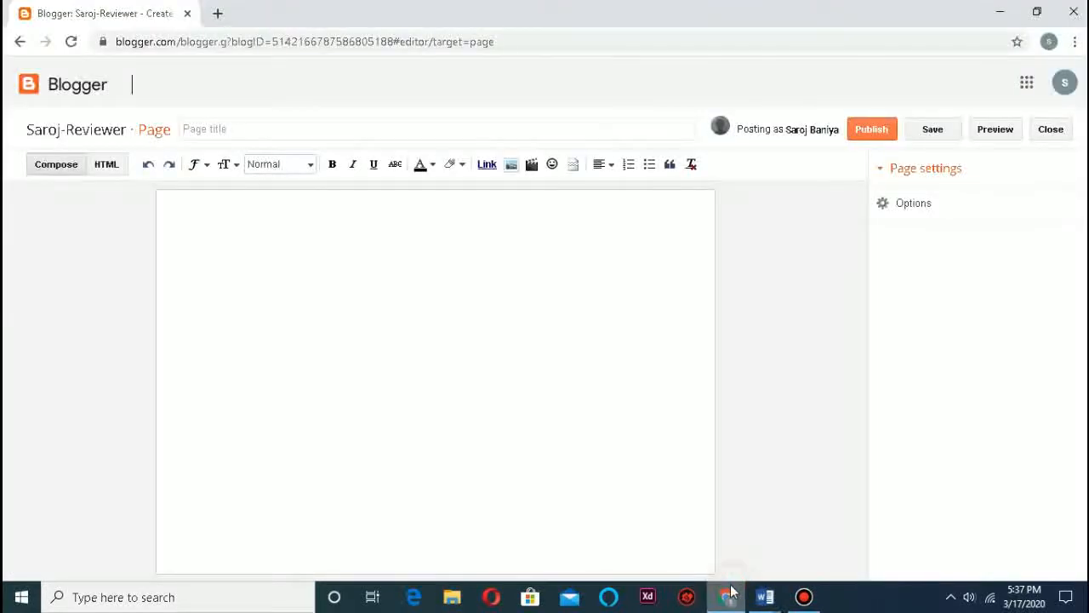
Step: Title the new page 'Privacy Policy', taking the name from the Word notes
left_click(240, 126)
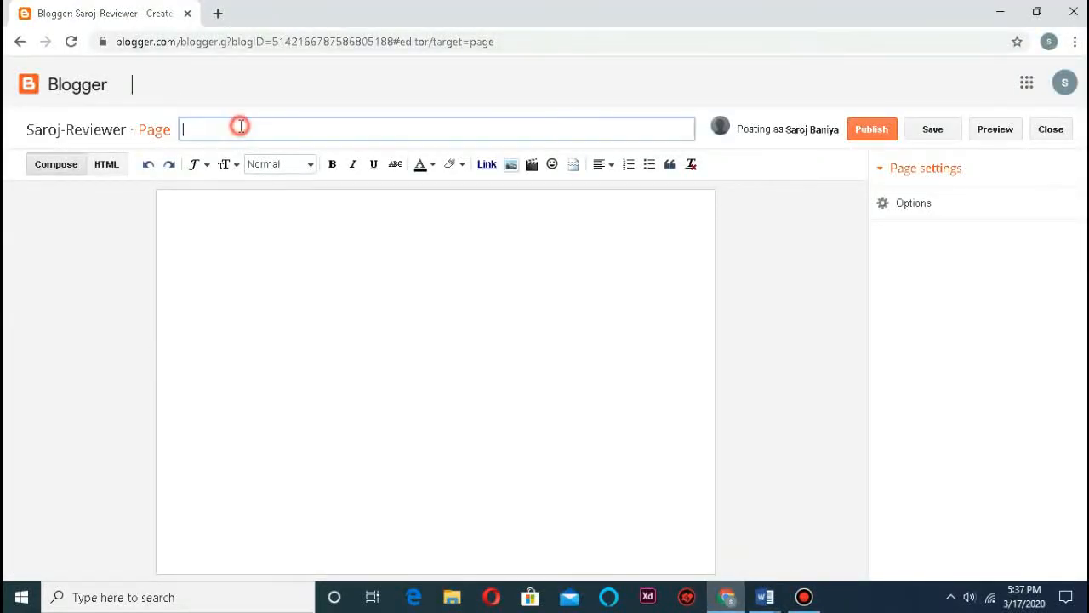
left_click(765, 596)
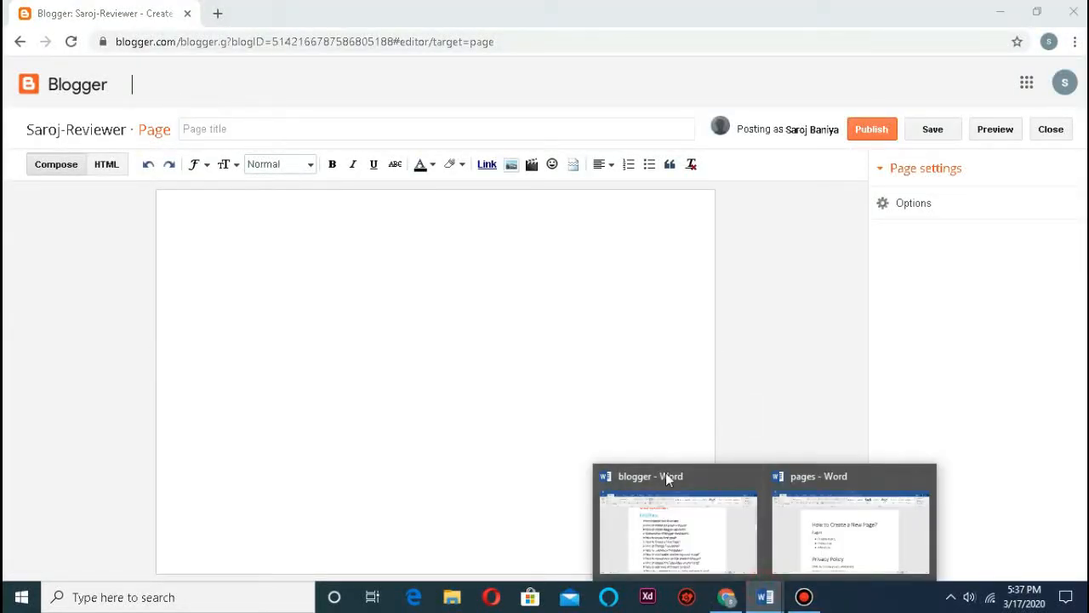
left_click(805, 534)
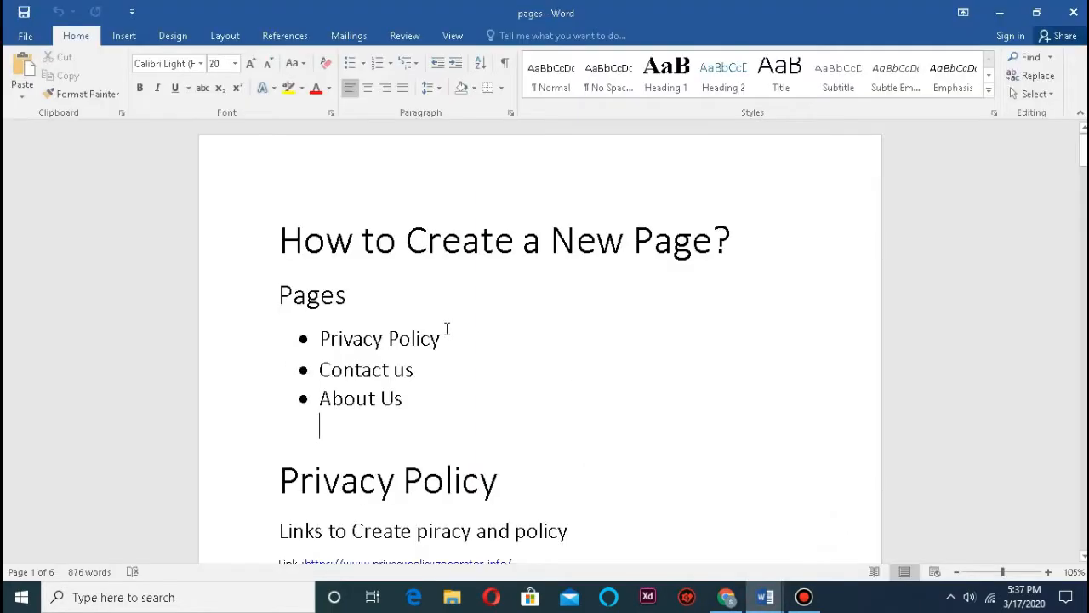
left_click_drag(456, 344, 313, 350)
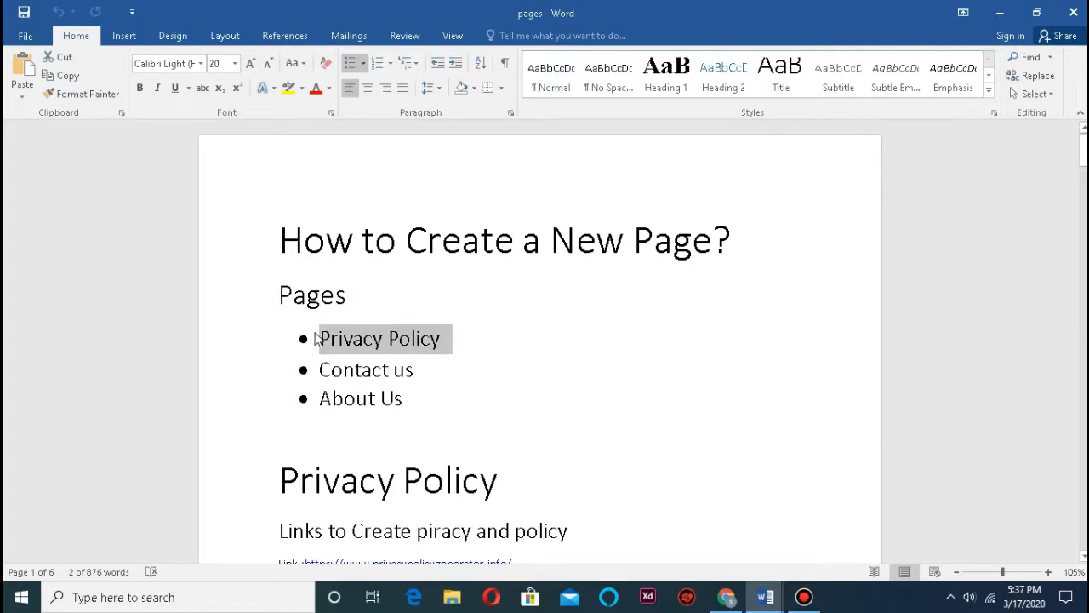
left_click(726, 597)
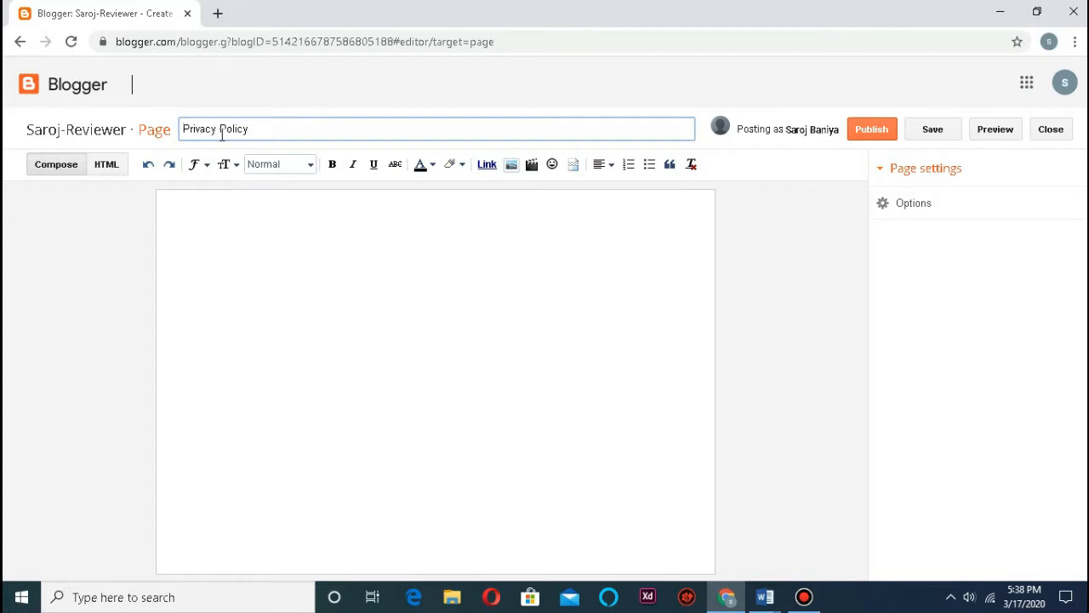
Step: Find the generator link in the Word notes and open privacypolicygenerator.info
left_click(237, 240)
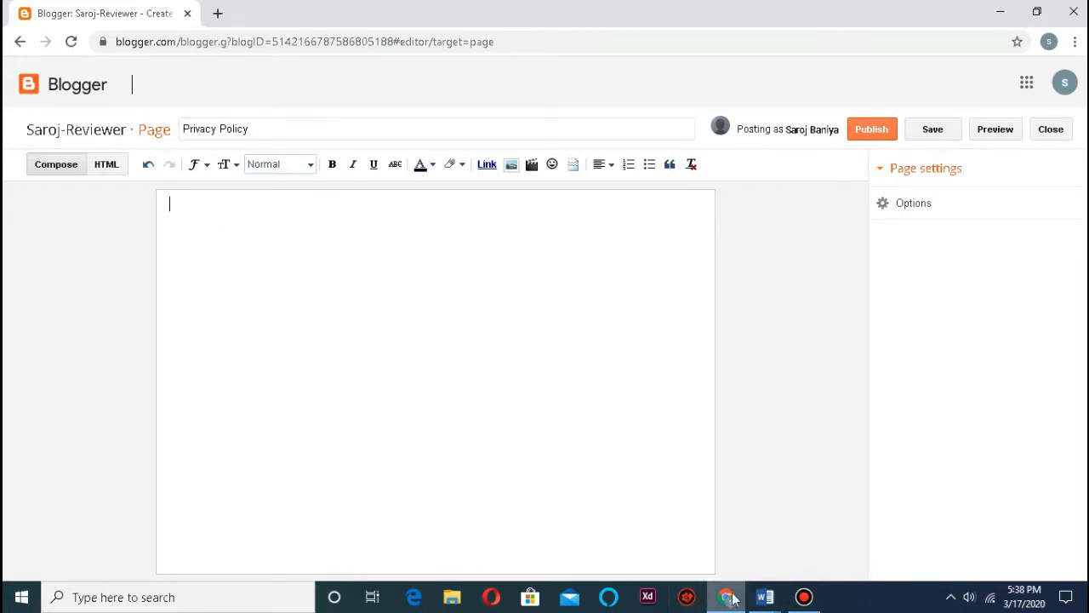
left_click(765, 597)
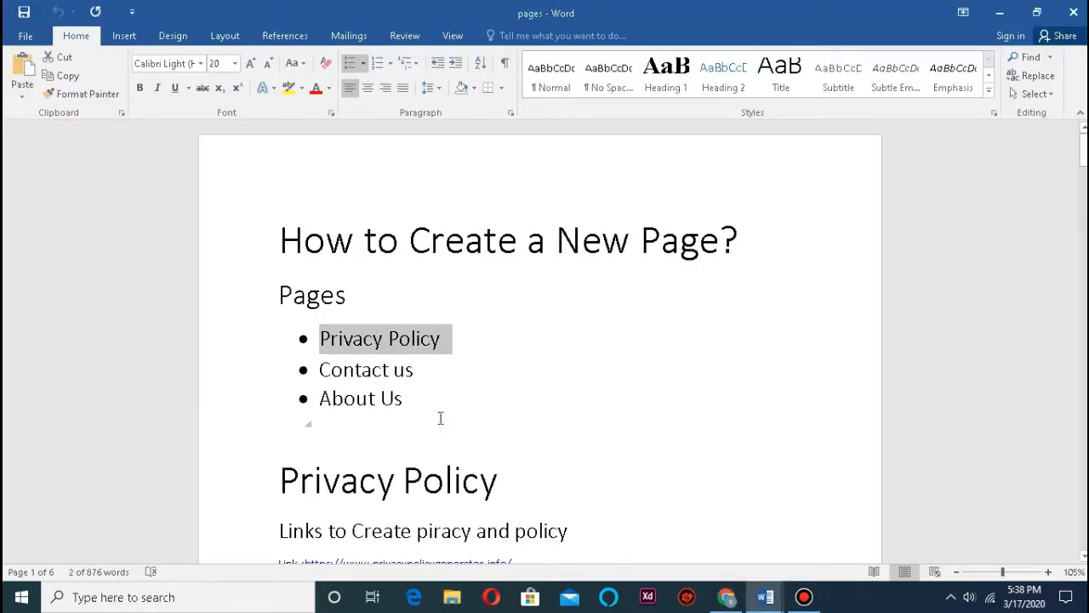
scroll(441, 418, "down", 2)
scroll(487, 415, "down", 2)
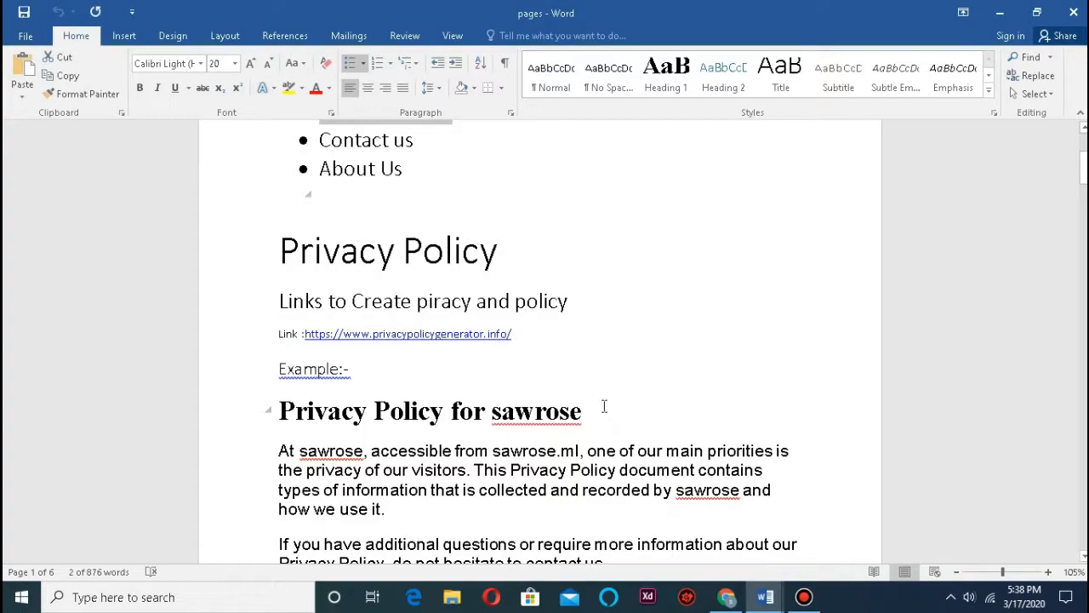
left_click(732, 599)
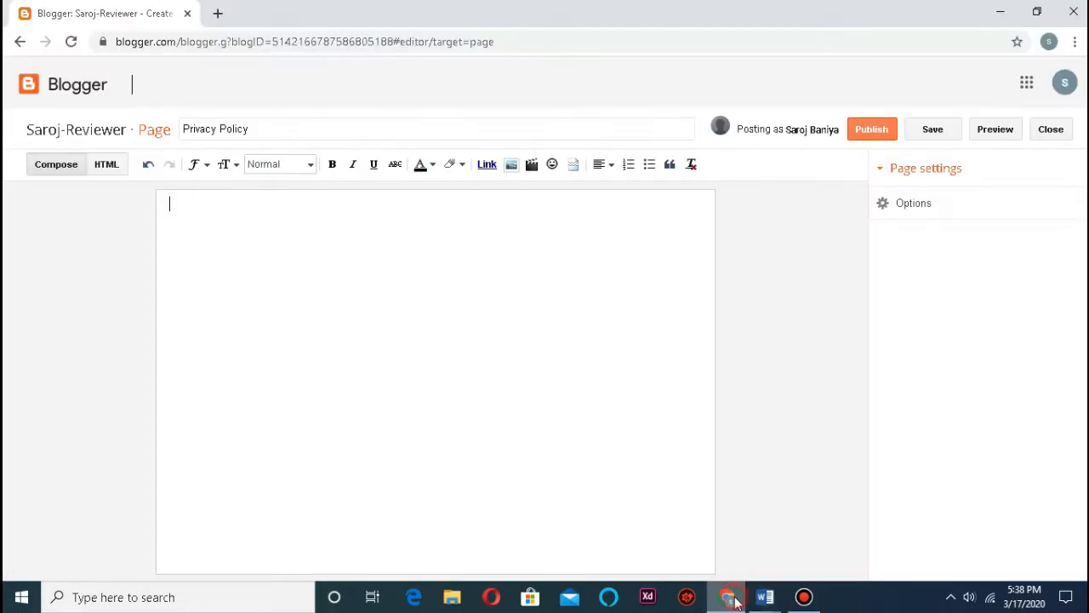
left_click(732, 601)
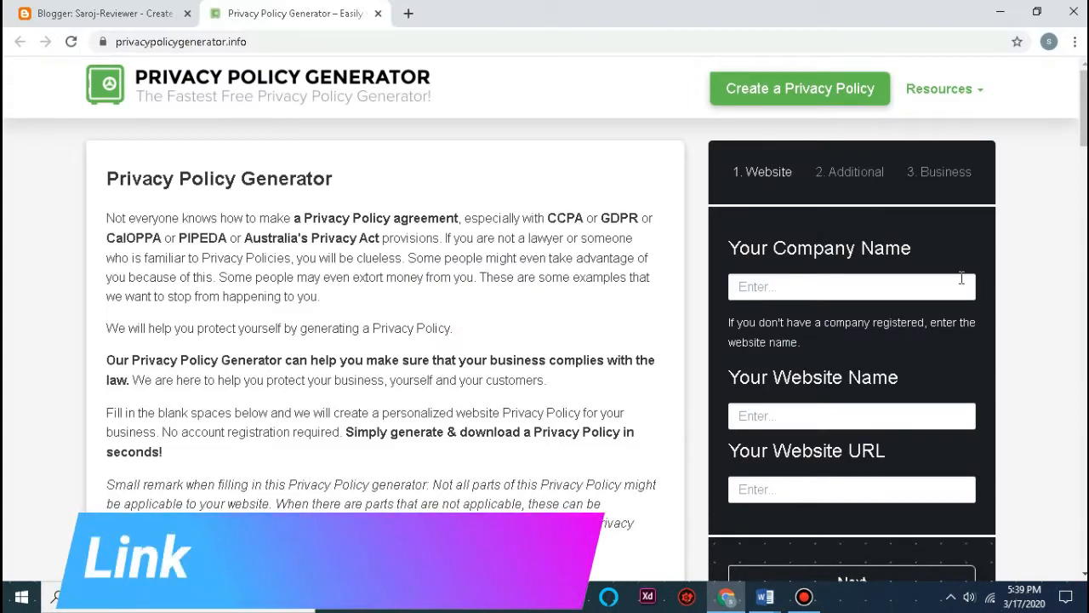
Step: Enter Saroj-Reviewer as both the Company Name and Website Name
left_click(858, 291)
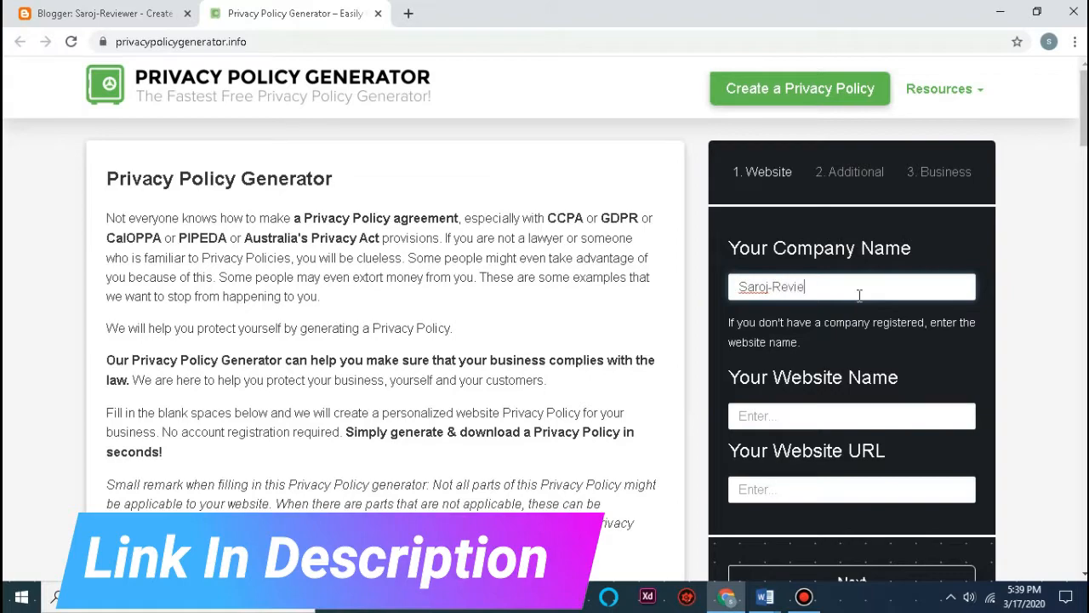
key("ctrl+a")
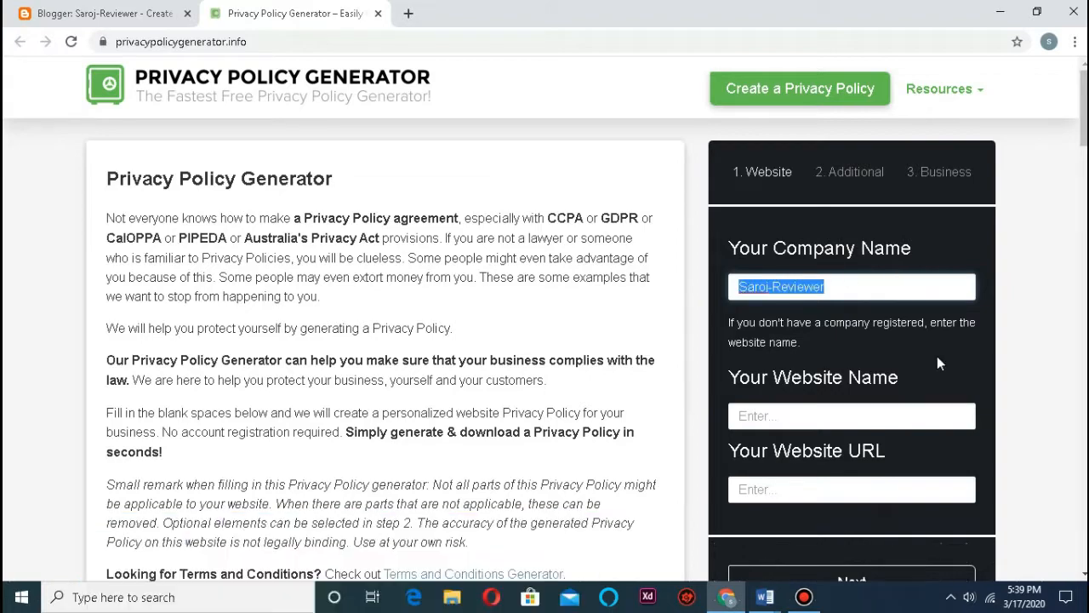
left_click(903, 415)
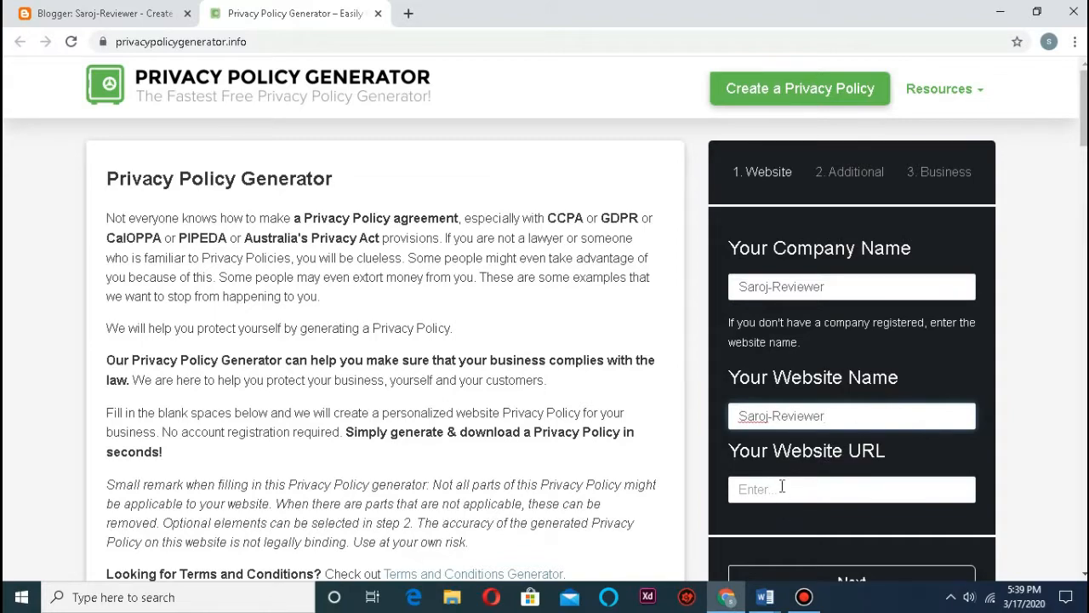
Step: Open the live blog from Blogger in a new tab and select its address
left_click(102, 14)
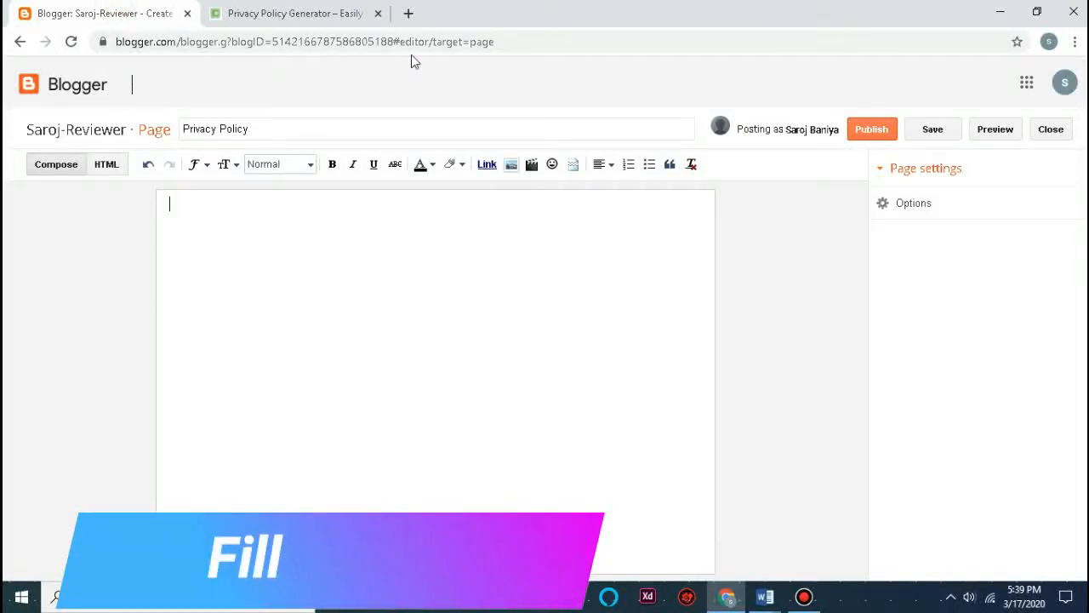
left_click(408, 11)
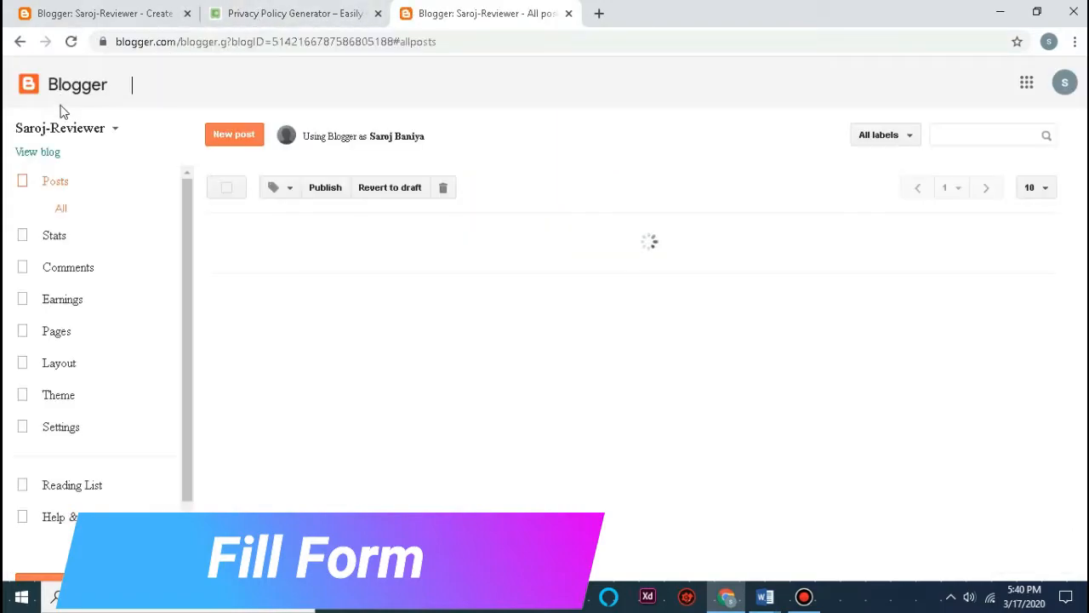
left_click(47, 155)
left_click(263, 41)
key("ctrl+c")
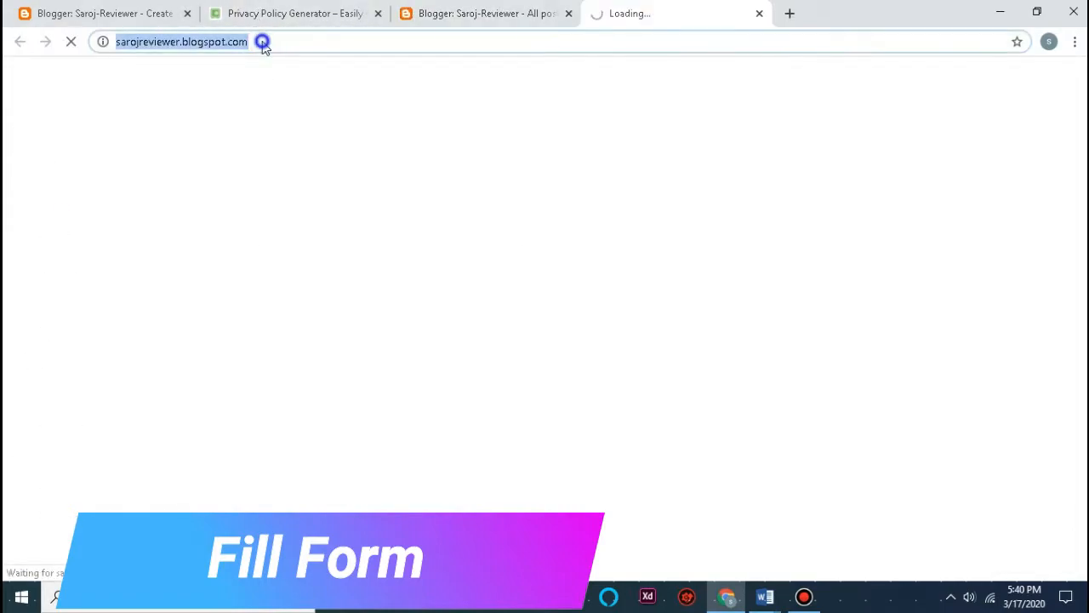
right_click(263, 42)
Step: Paste the blog's address into the Website URL field and continue to the next step
left_click(302, 126)
left_click(298, 13)
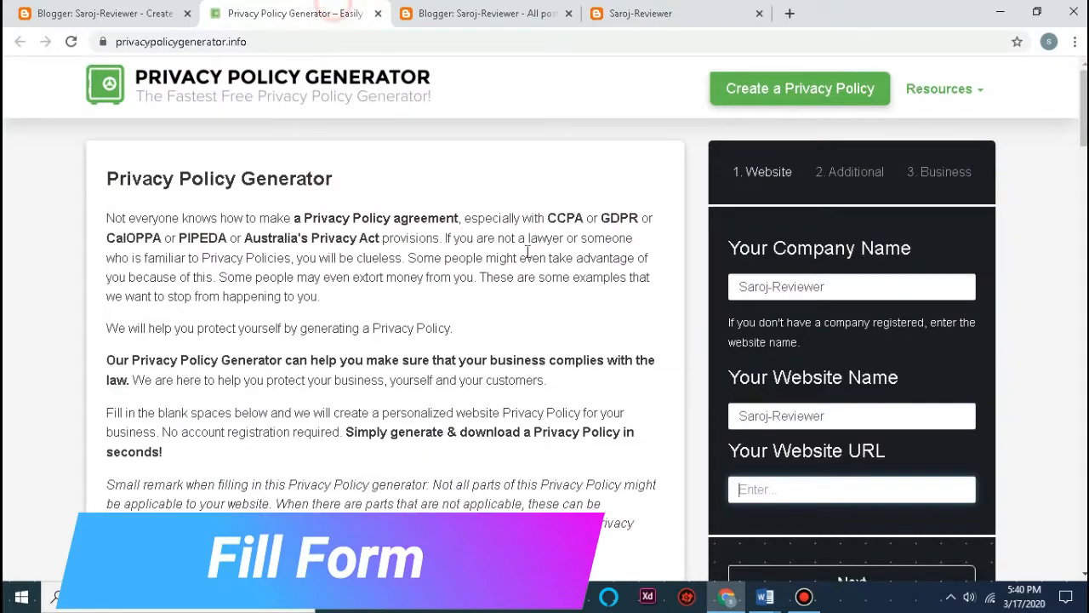
right_click(875, 481)
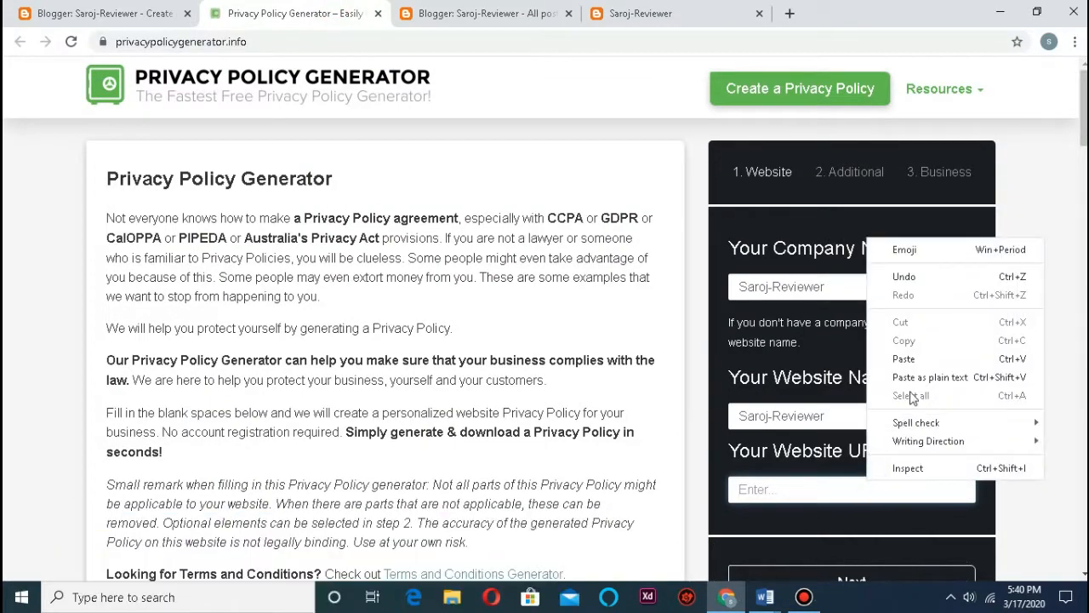
left_click(900, 358)
scroll(895, 357, "down", 2)
left_click(814, 425)
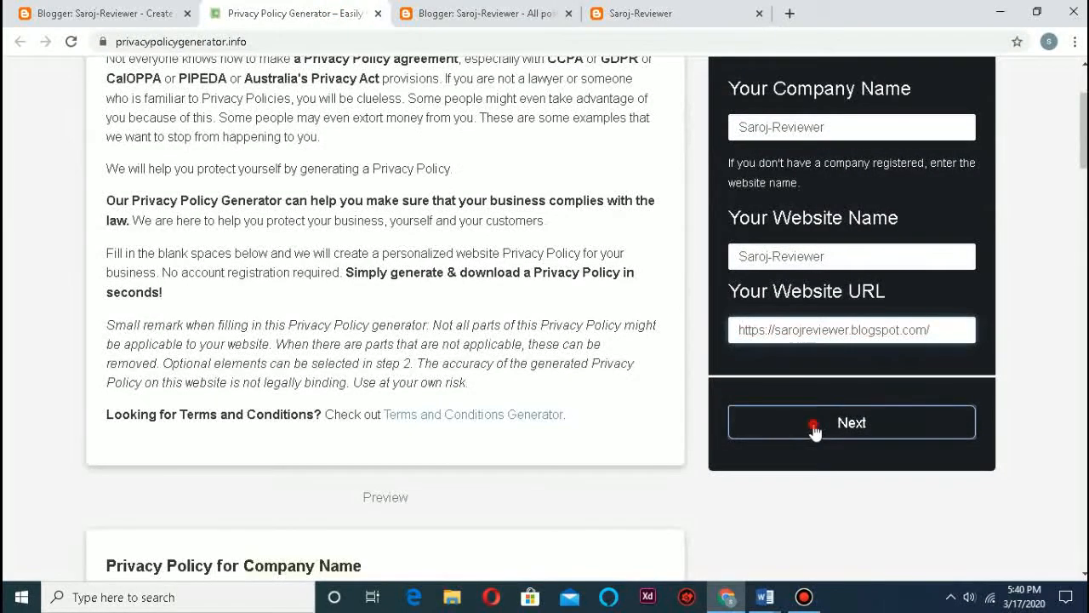
scroll(807, 370, "up", 2)
Step: Answer Yes to the cookie and advertising questions and move to business details
left_click(752, 306)
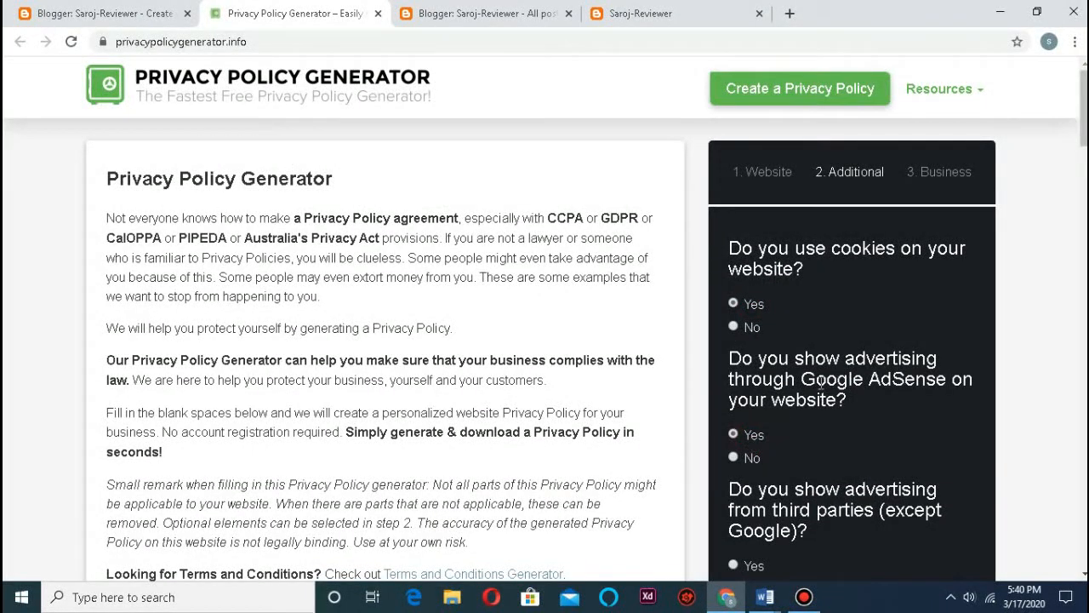
scroll(822, 383, "down", 2)
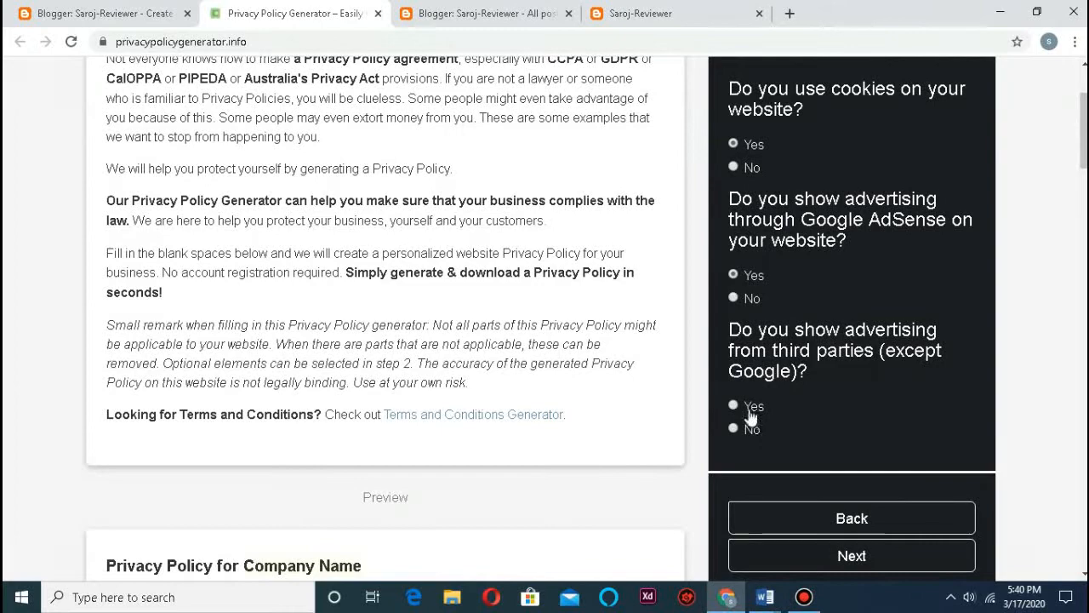
scroll(817, 482, "down", 3)
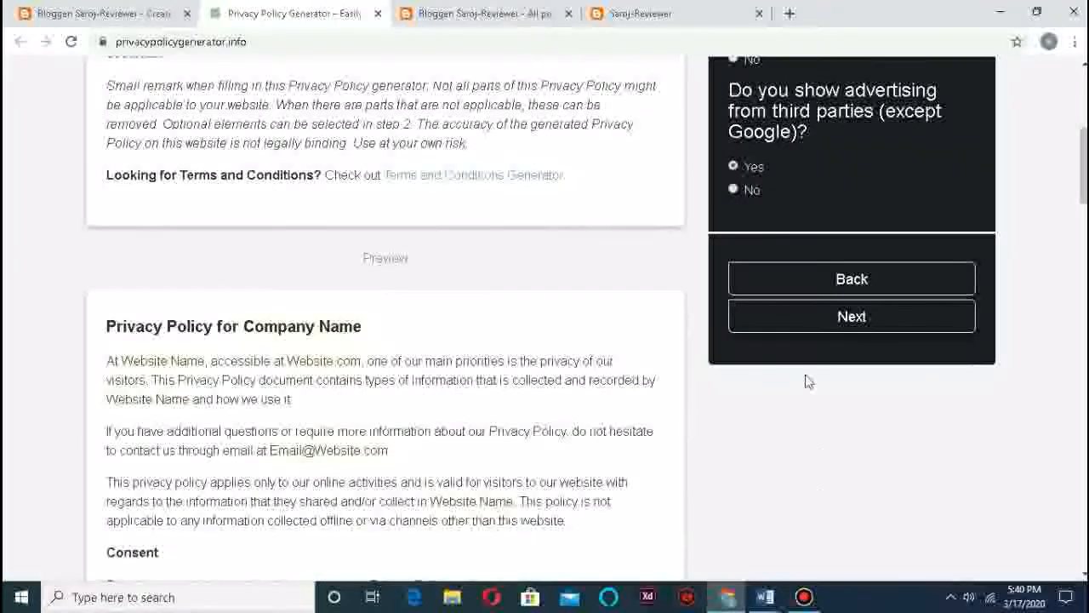
left_click(791, 314)
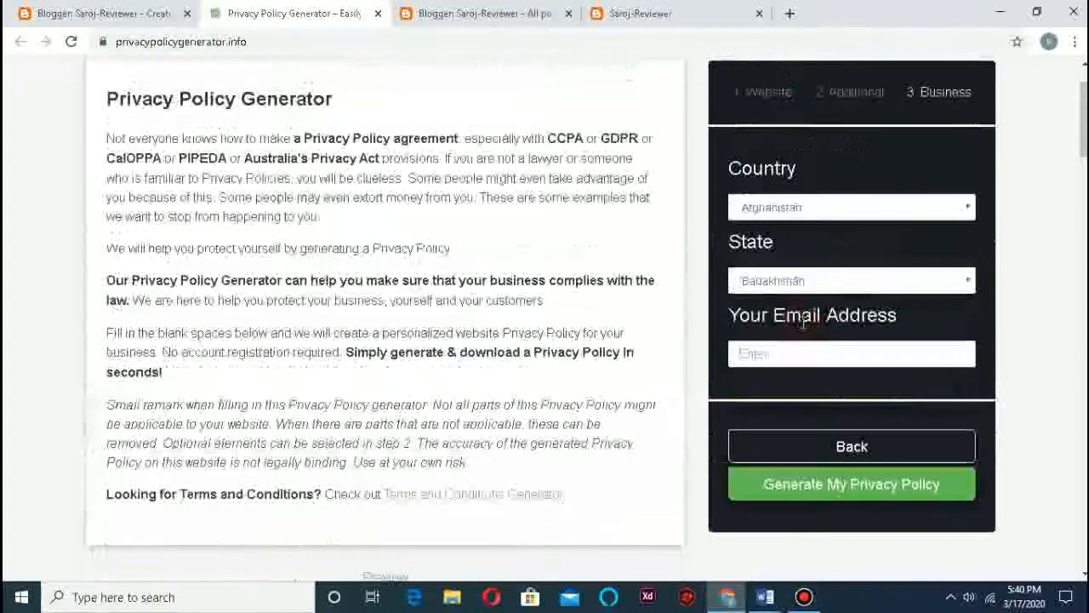
Step: Choose Nepal as the country, fill in the contact email, and generate the policy
left_click(796, 210)
scroll(802, 362, "down", 20)
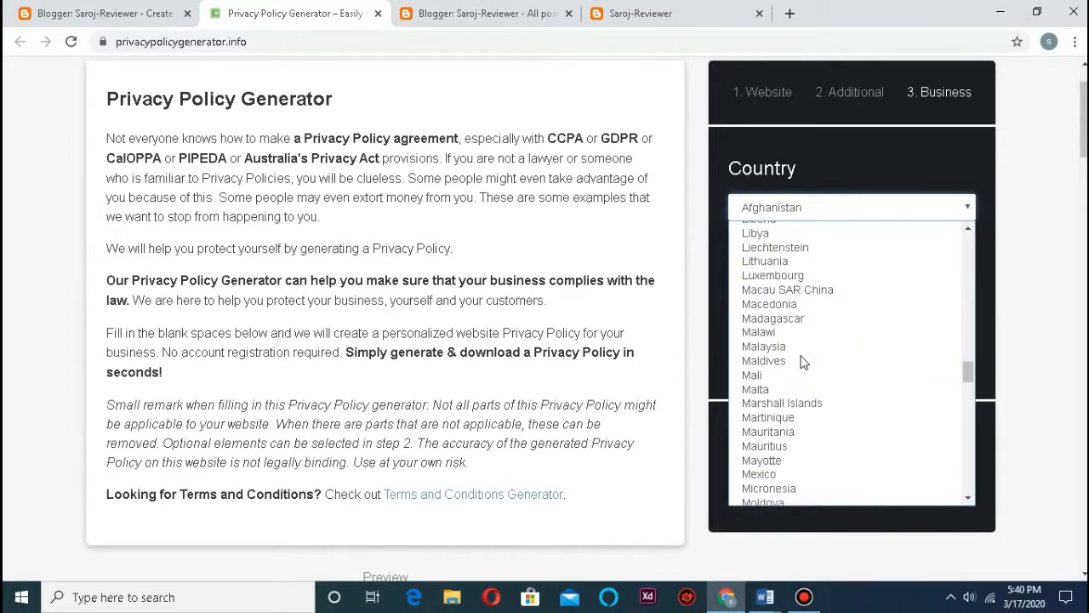
scroll(796, 362, "down", 6)
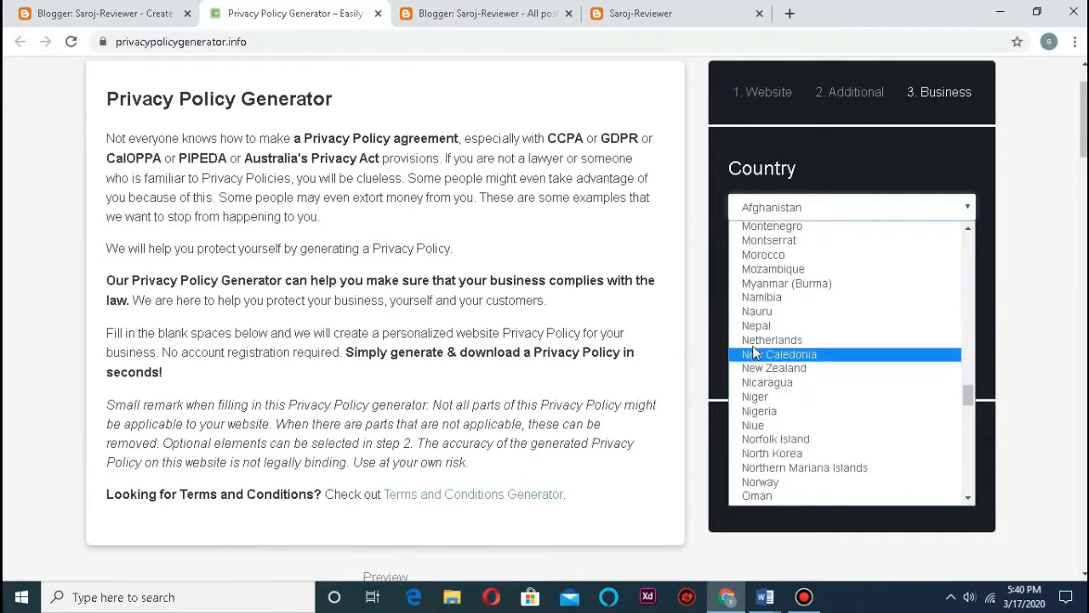
left_click(756, 326)
left_click(783, 286)
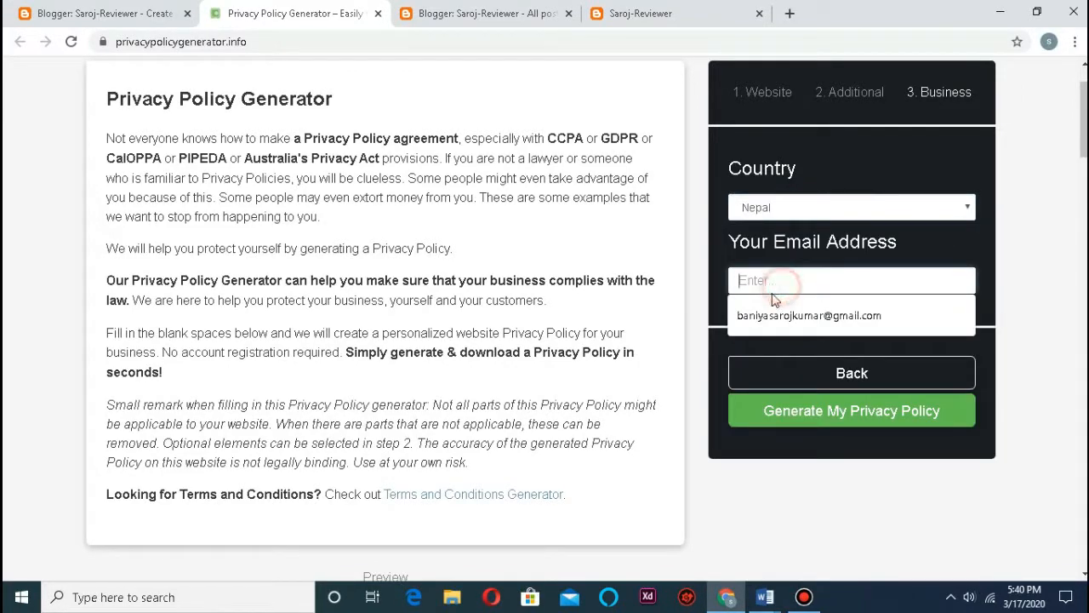
left_click(783, 317)
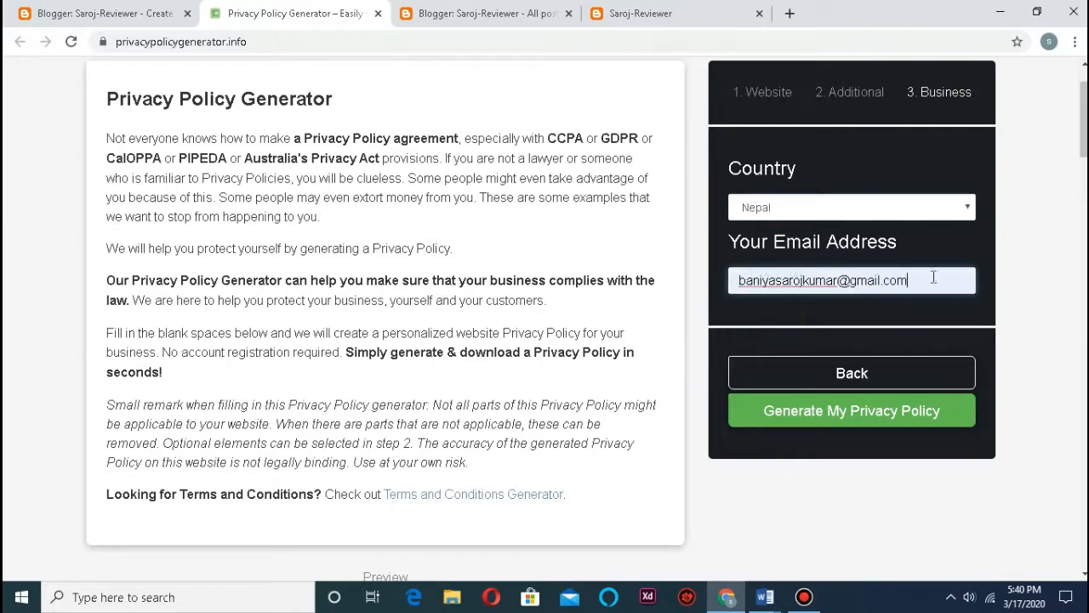
left_click(887, 419)
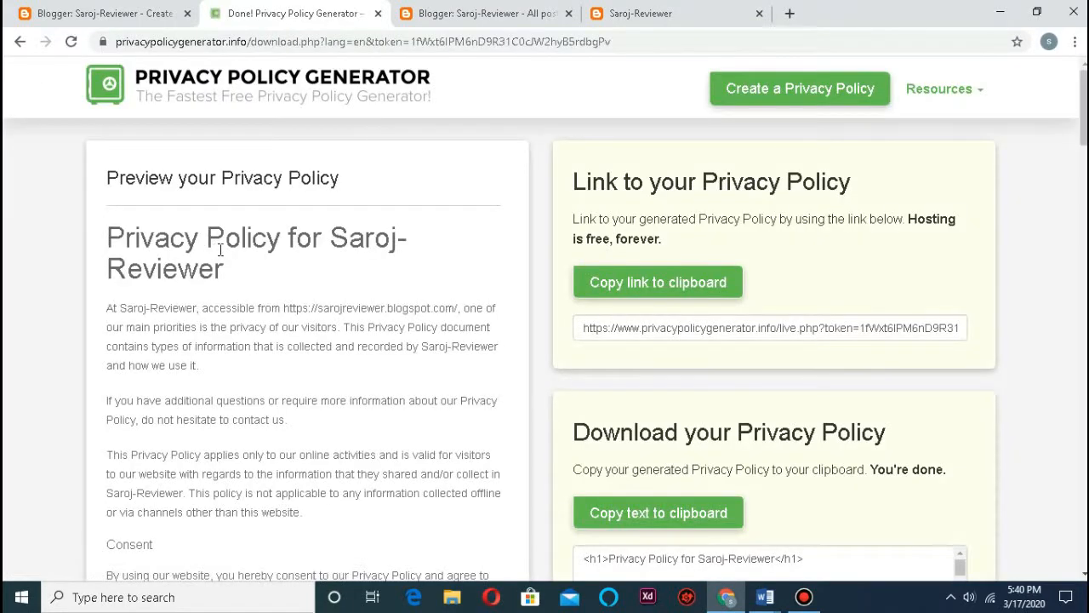
Step: Select and copy the generated policy text, then return to the Blogger page editor
scroll(255, 255, "down", 3)
scroll(125, 253, "up", 3)
scroll(596, 366, "down", 4)
scroll(677, 326, "down", 3)
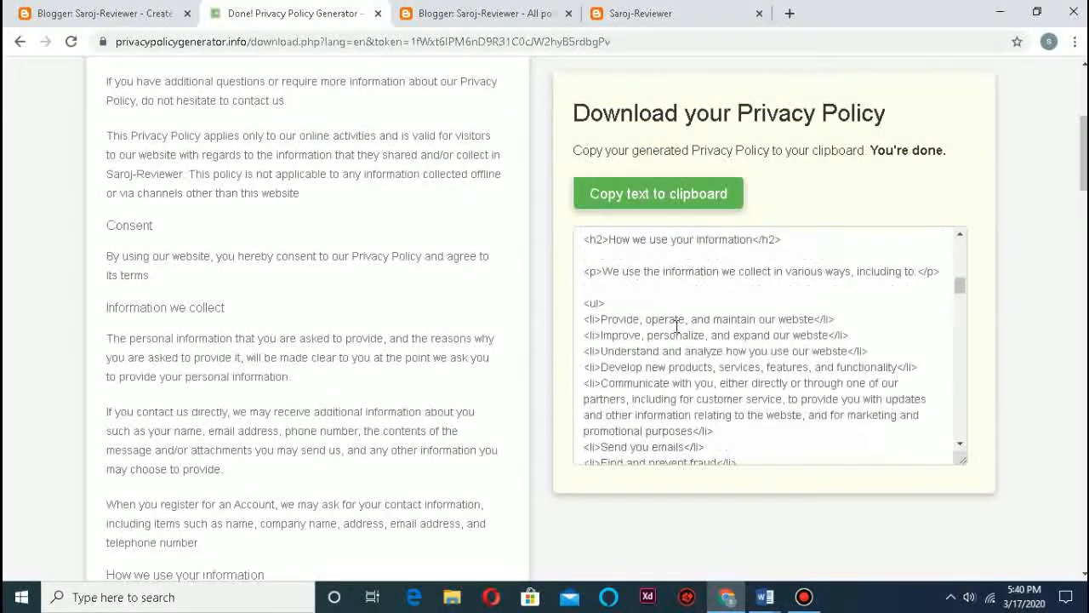
scroll(677, 326, "down", 15)
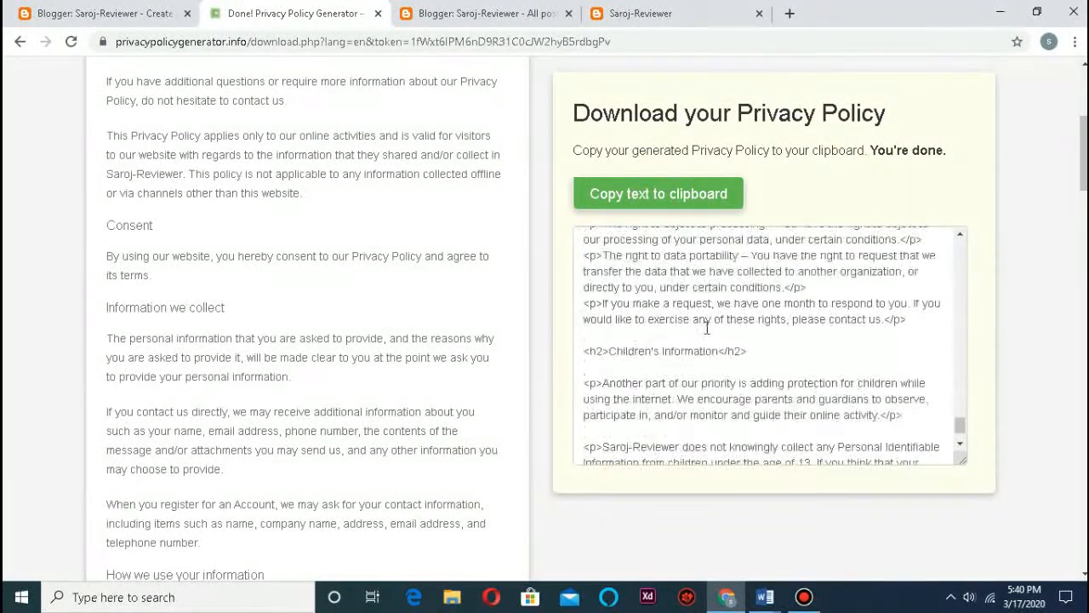
scroll(706, 328, "down", 2)
scroll(139, 309, "up", 4)
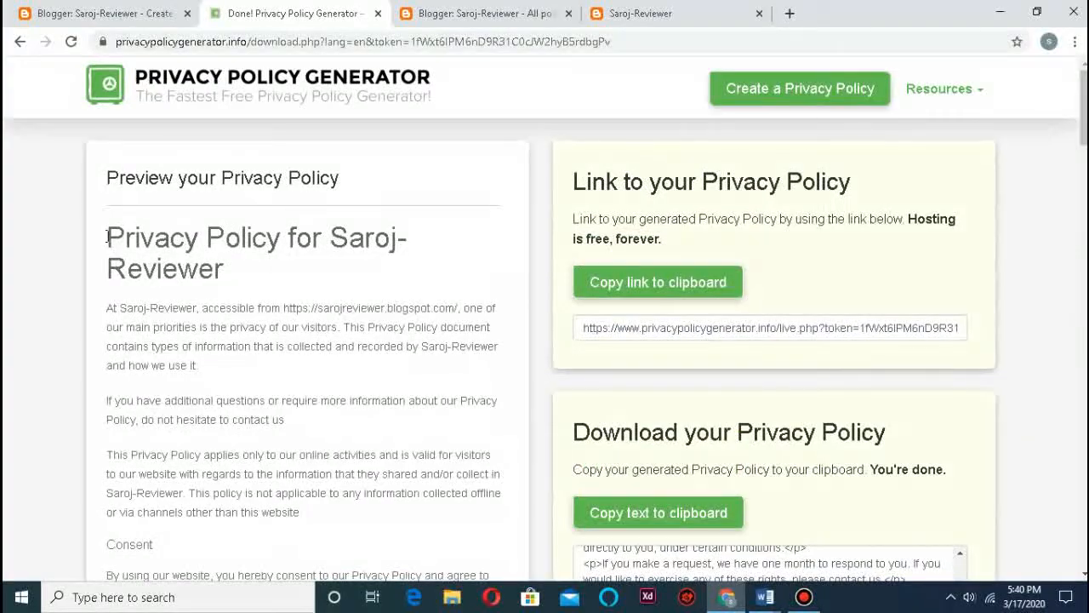
left_click_drag(111, 224, 441, 561)
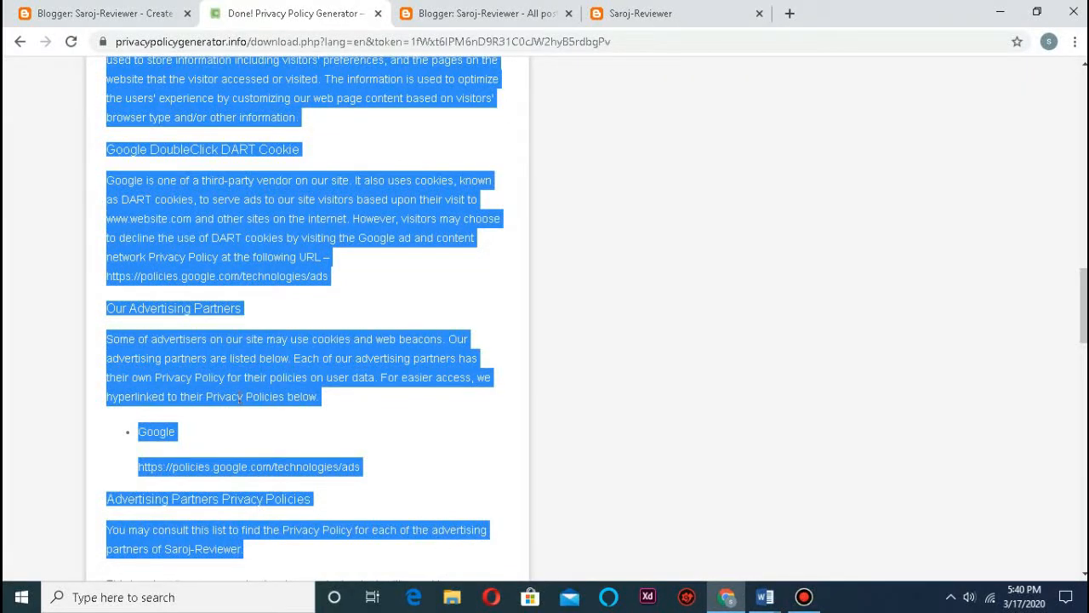
right_click(231, 378)
left_click(266, 391)
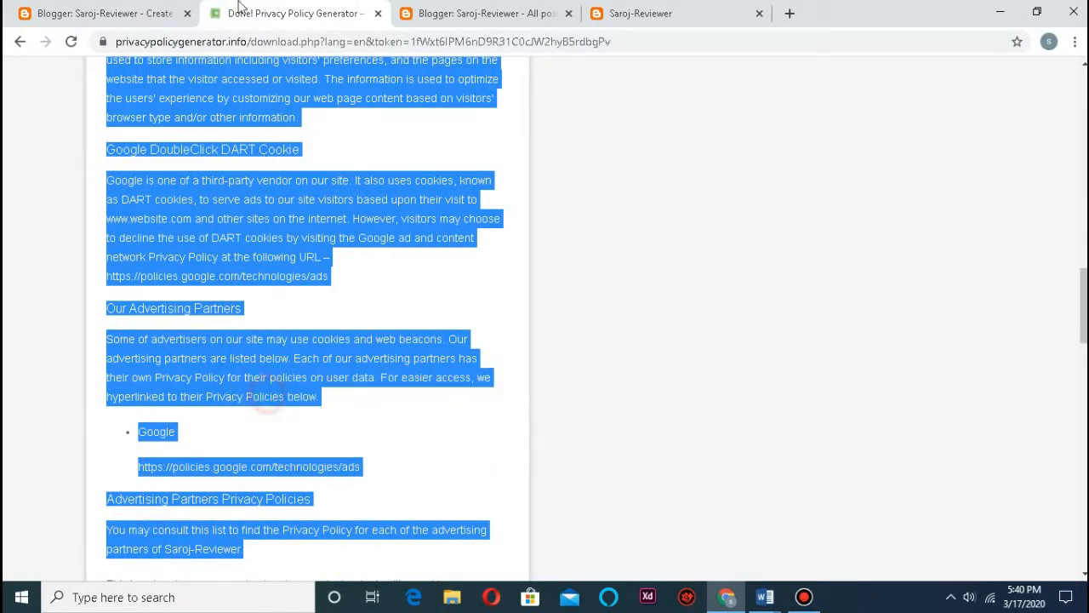
left_click(100, 19)
Step: Paste the privacy policy into the page body and make its title a heading
right_click(291, 232)
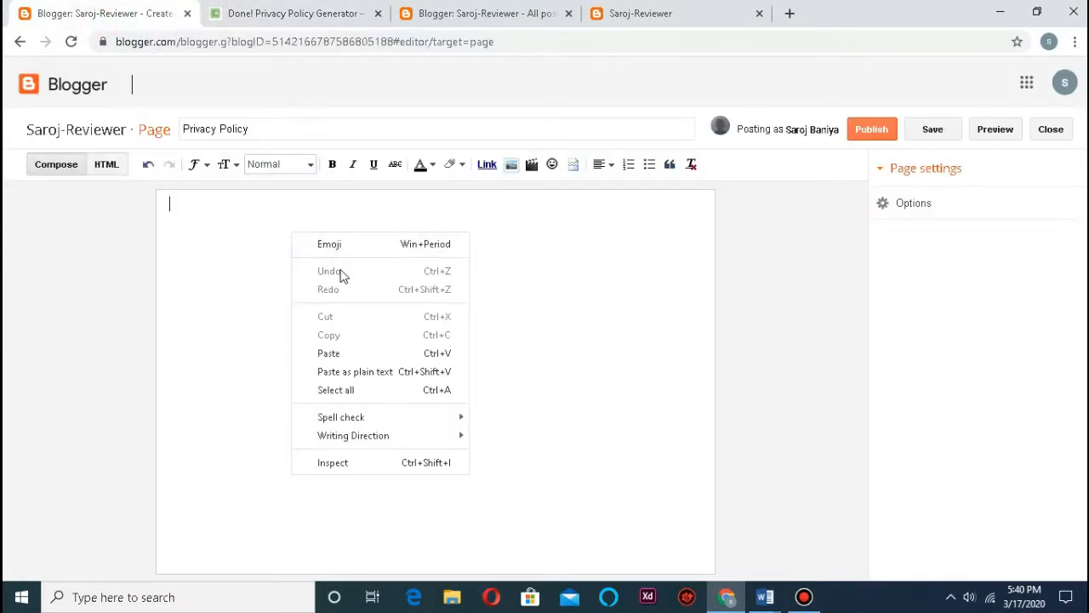
left_click(348, 351)
scroll(353, 260, "up", 15)
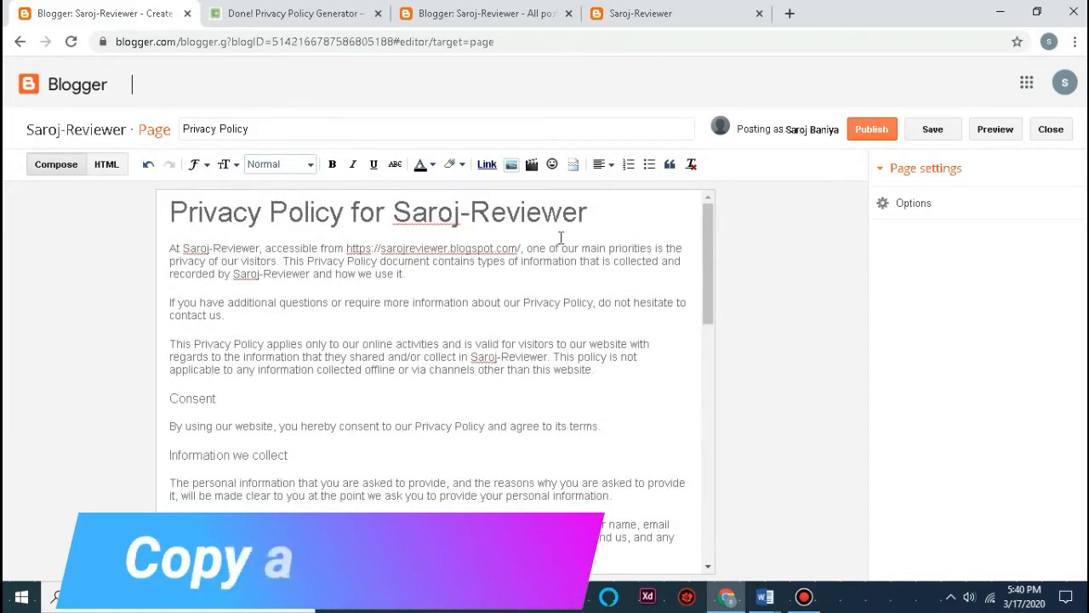
left_click_drag(617, 213, 39, 195)
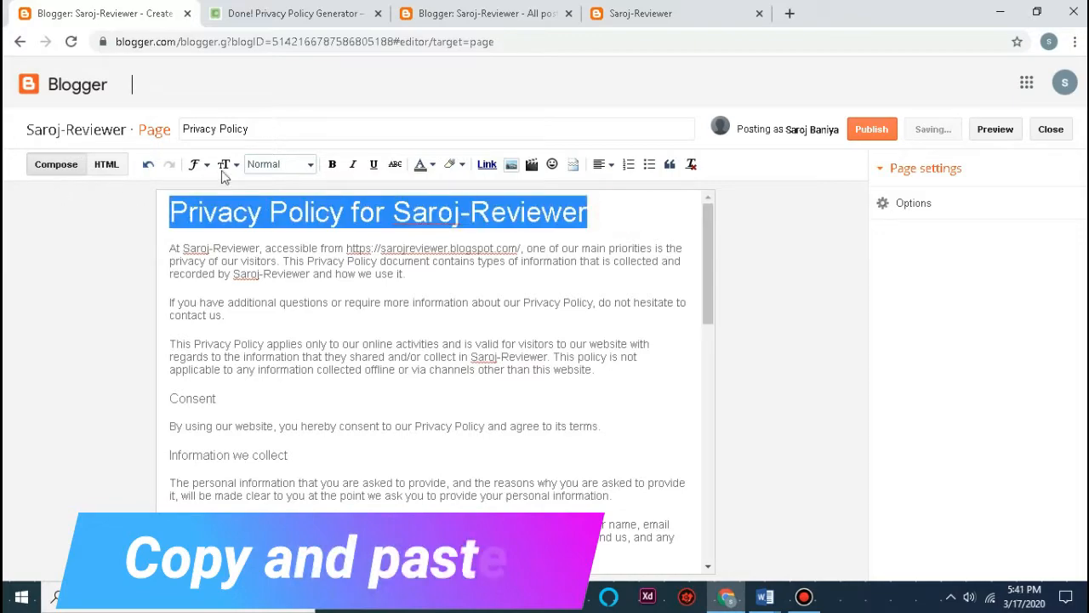
left_click(292, 164)
left_click(286, 184)
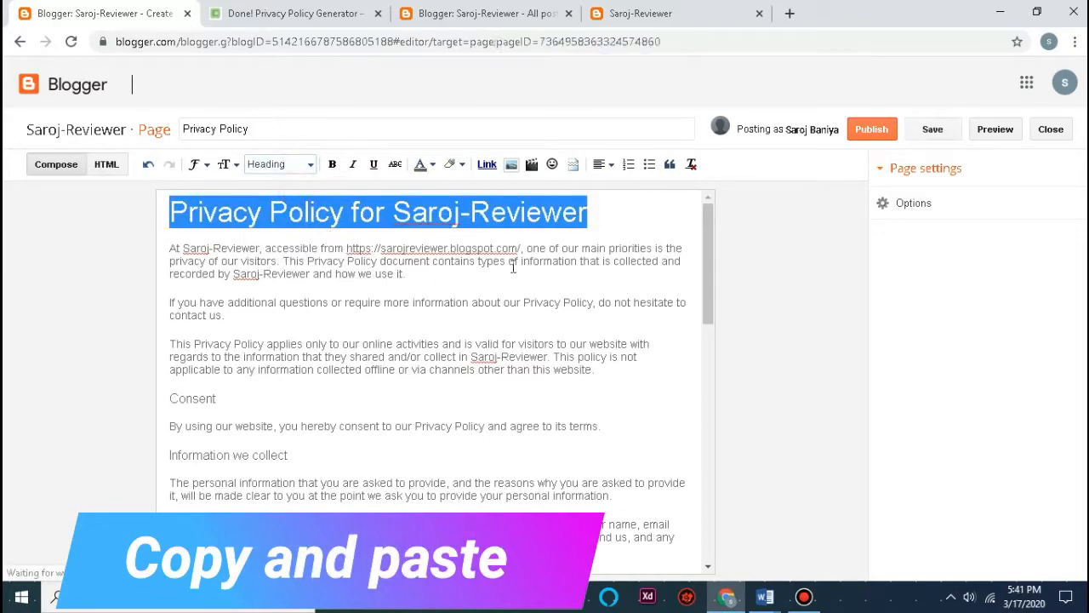
Step: Set the policy body text to Large size in the Times font
left_click_drag(173, 248, 518, 608)
scroll(524, 329, "up", 10)
left_click(169, 249)
scroll(174, 247, "down", 10)
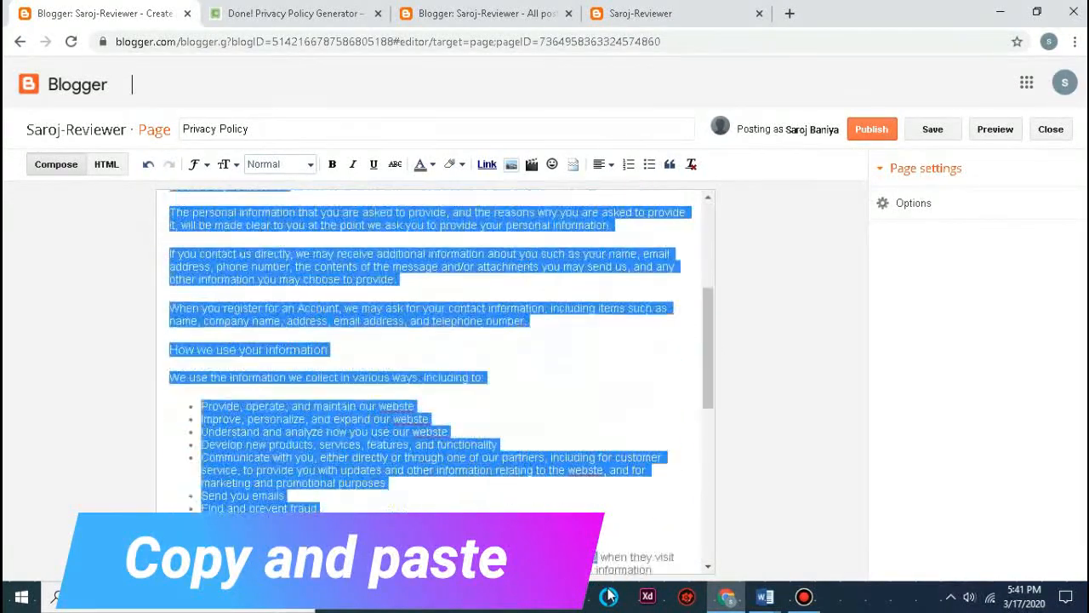
left_click(224, 164)
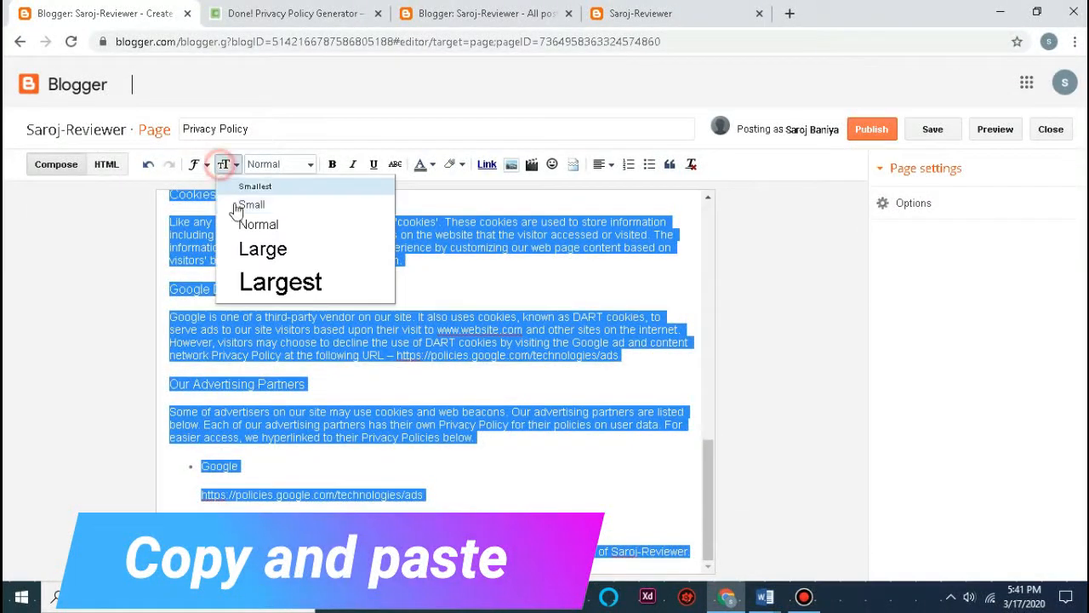
left_click(238, 252)
left_click(203, 170)
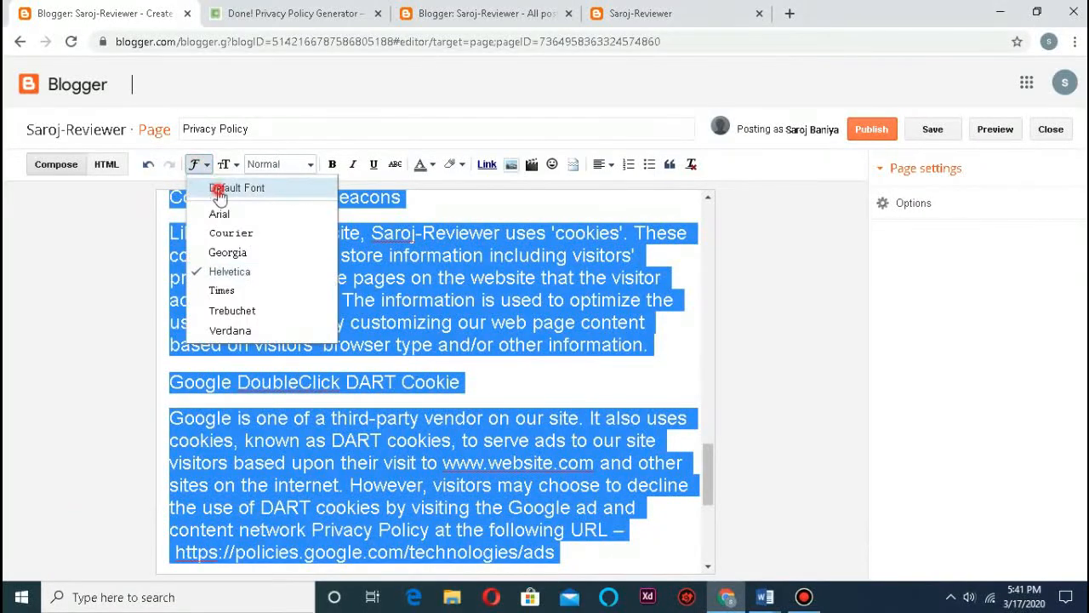
left_click(224, 289)
Step: Reset the 'Privacy Policy for Saroj-Reviewer' heading to the default font
scroll(475, 341, "up", 6)
scroll(476, 340, "up", 8)
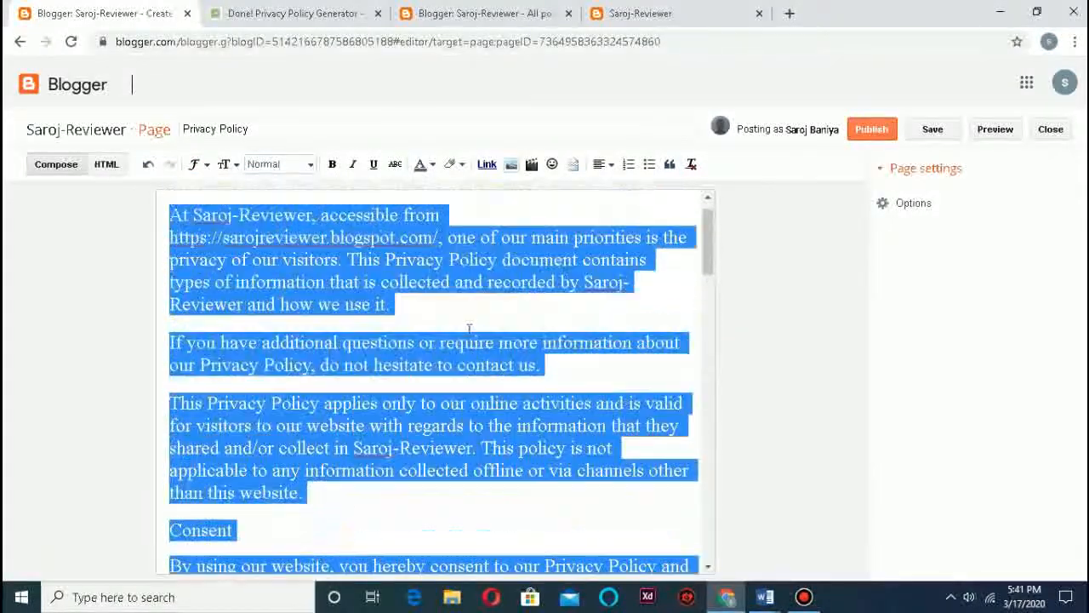
left_click(584, 219)
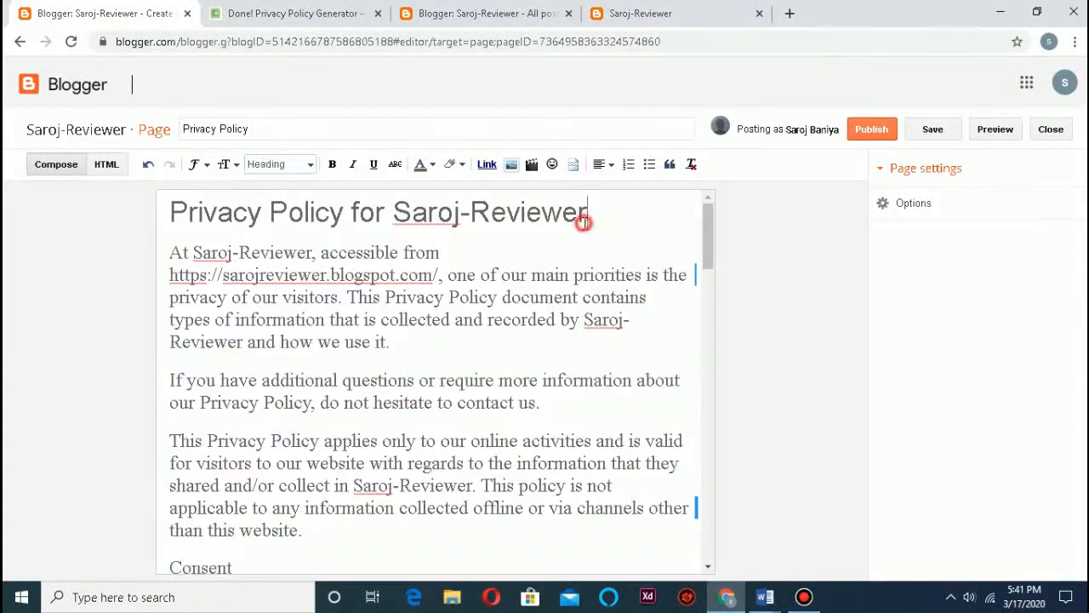
left_click_drag(584, 218, 164, 219)
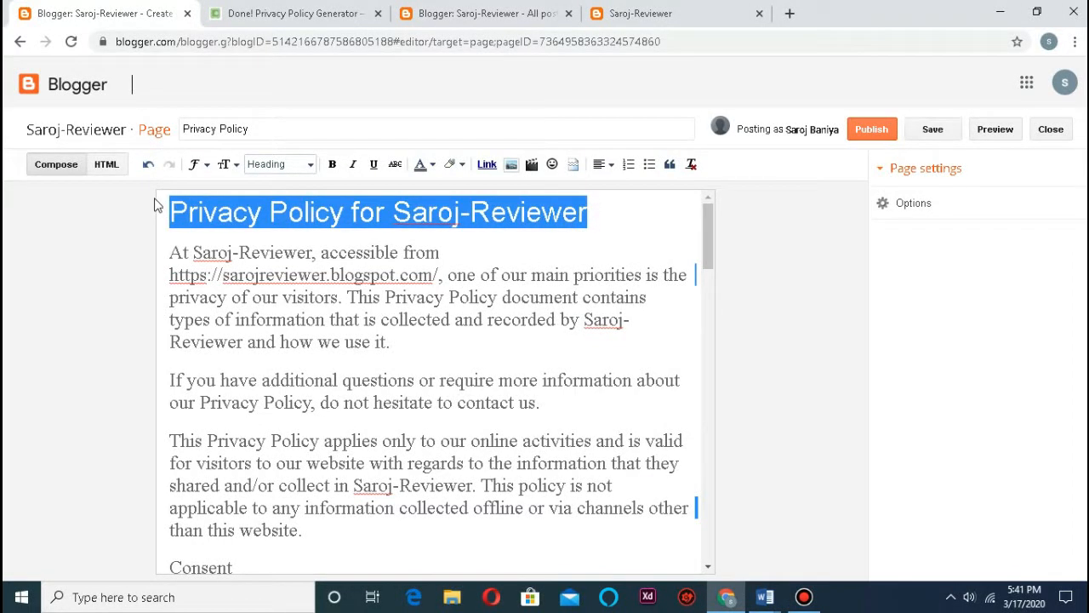
left_click(195, 169)
left_click(215, 185)
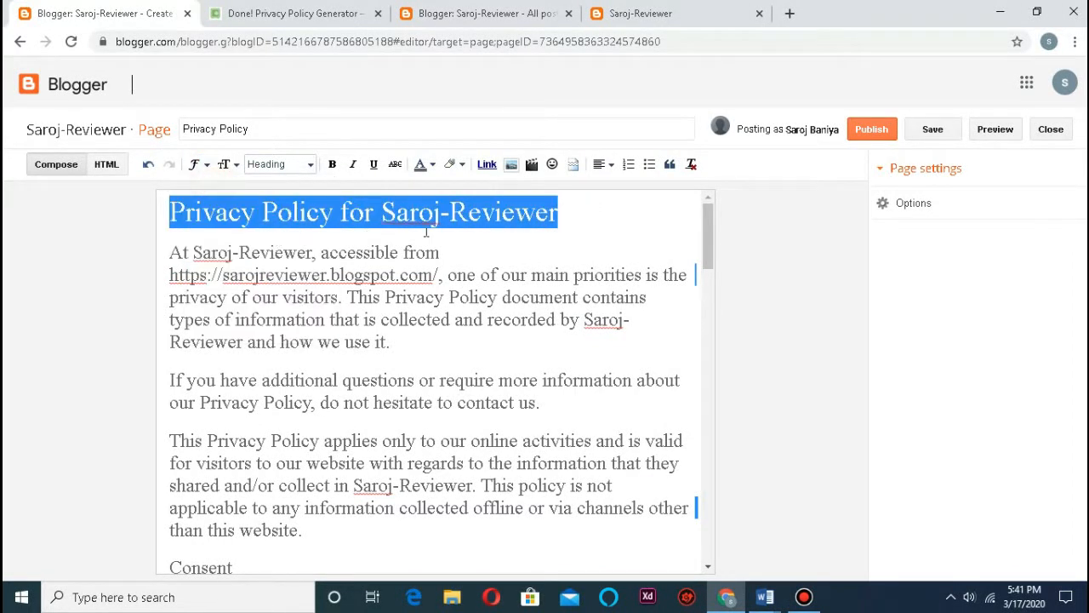
left_click(458, 243)
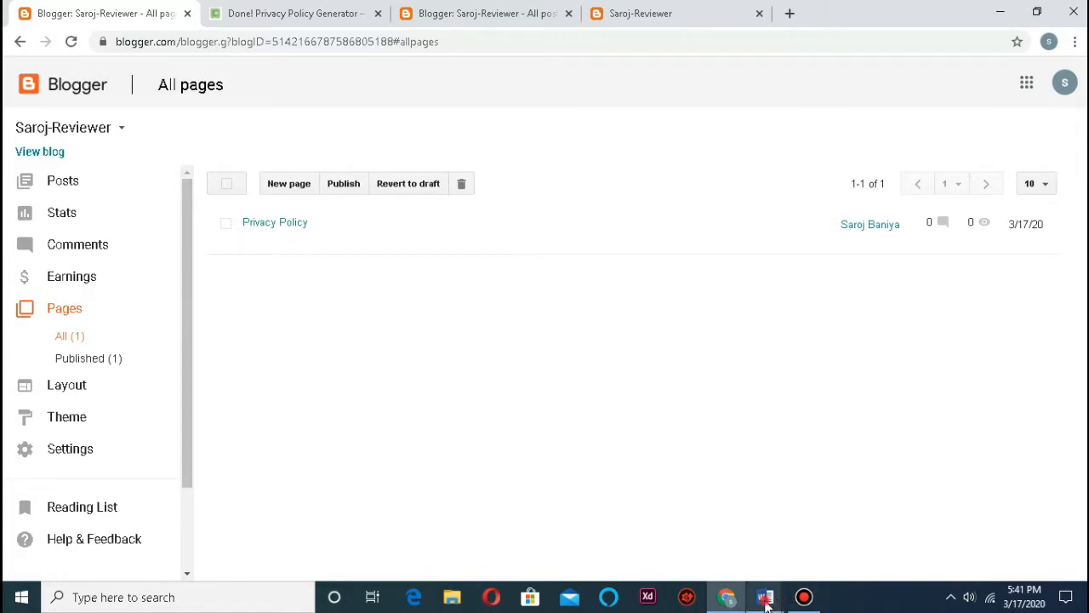
Step: In the Word notes, follow the 123formbuilder.com link under Contact us
mouse_move(766, 604)
left_click(783, 532)
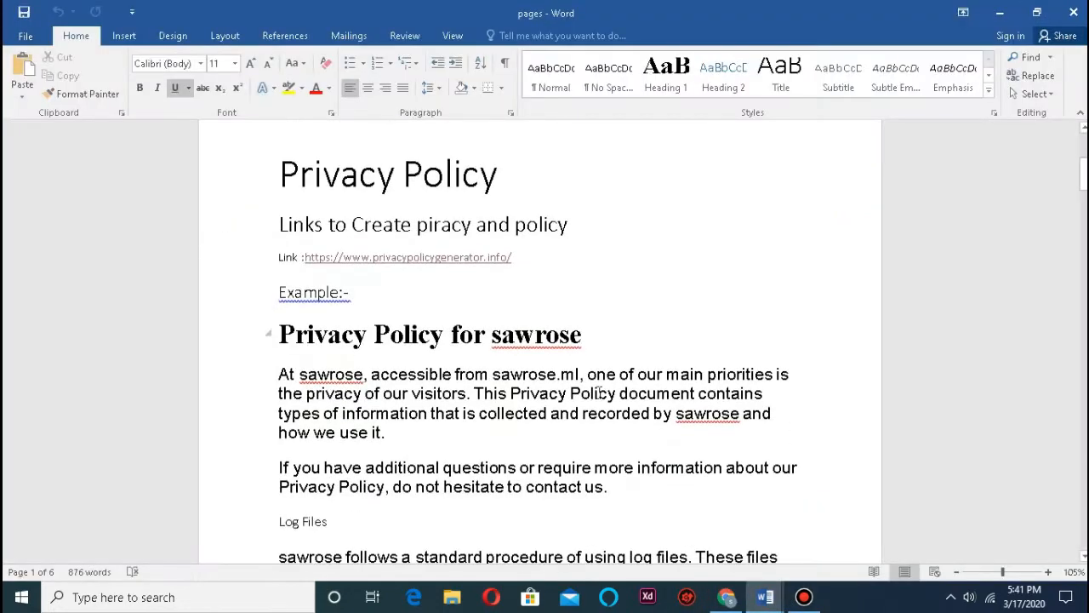
scroll(495, 264, "down", 15)
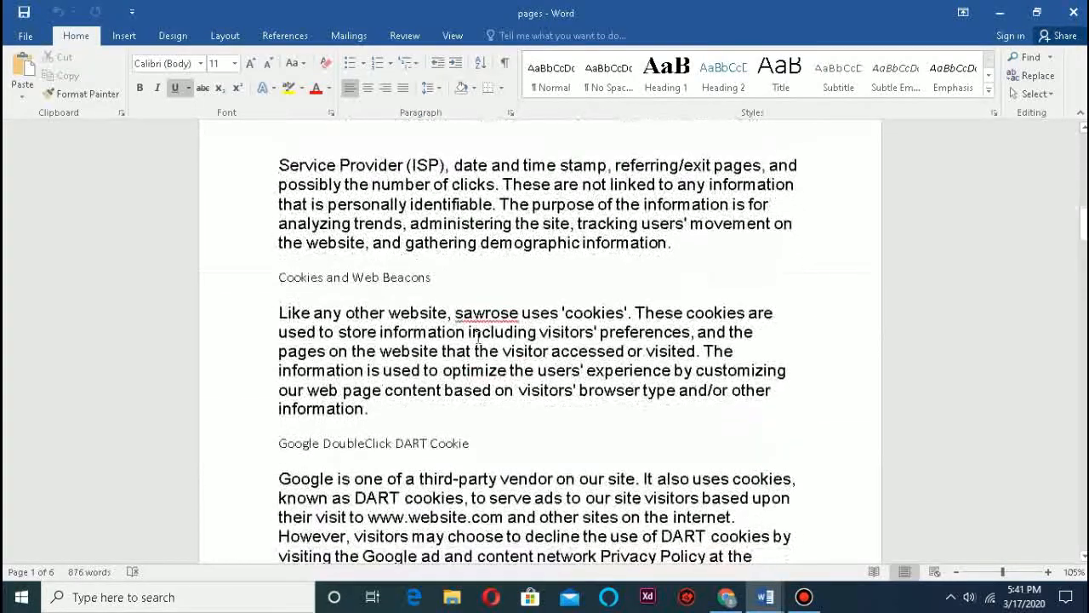
scroll(486, 344, "down", 20)
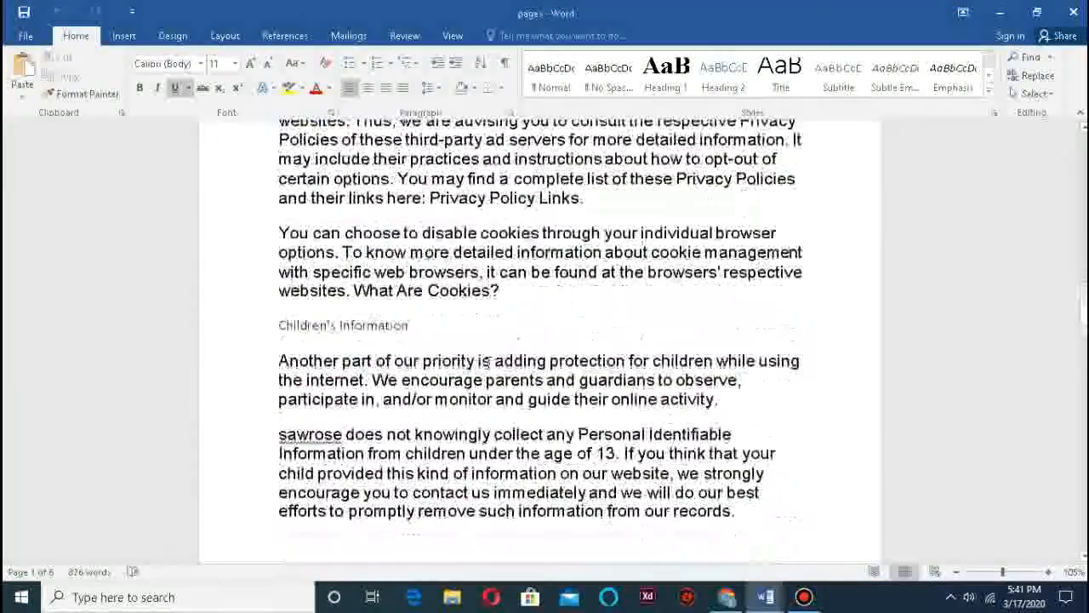
scroll(480, 363, "down", 12)
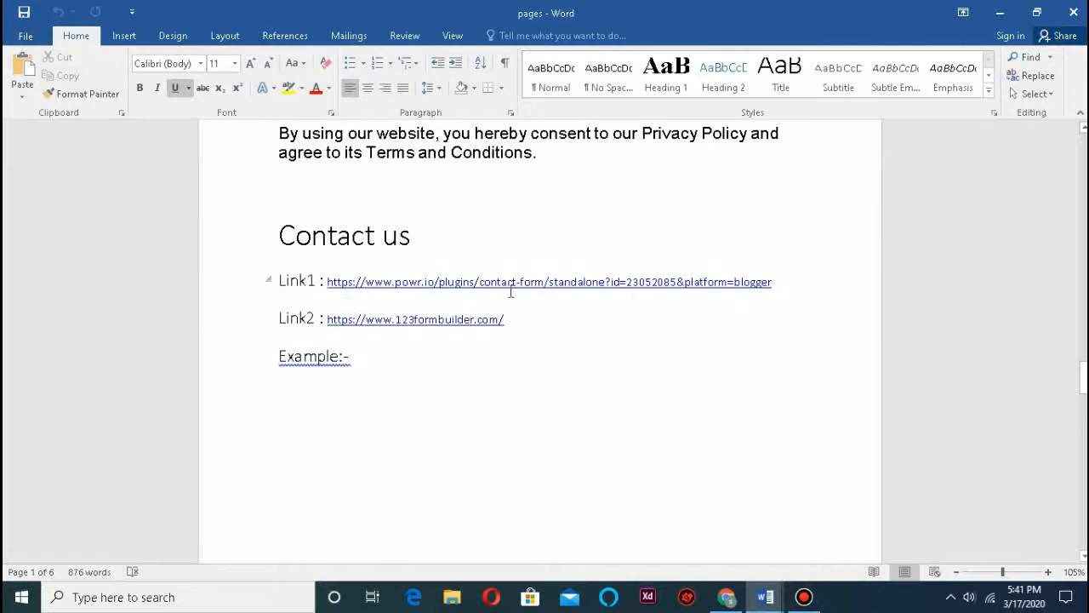
scroll(476, 374, "down", 15)
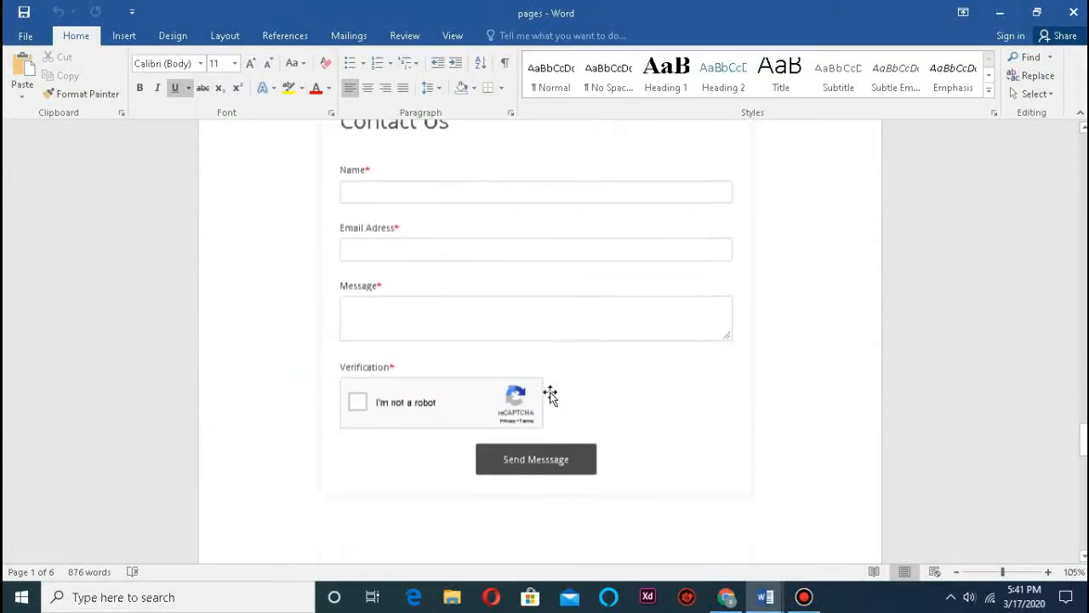
scroll(506, 356, "up", 7)
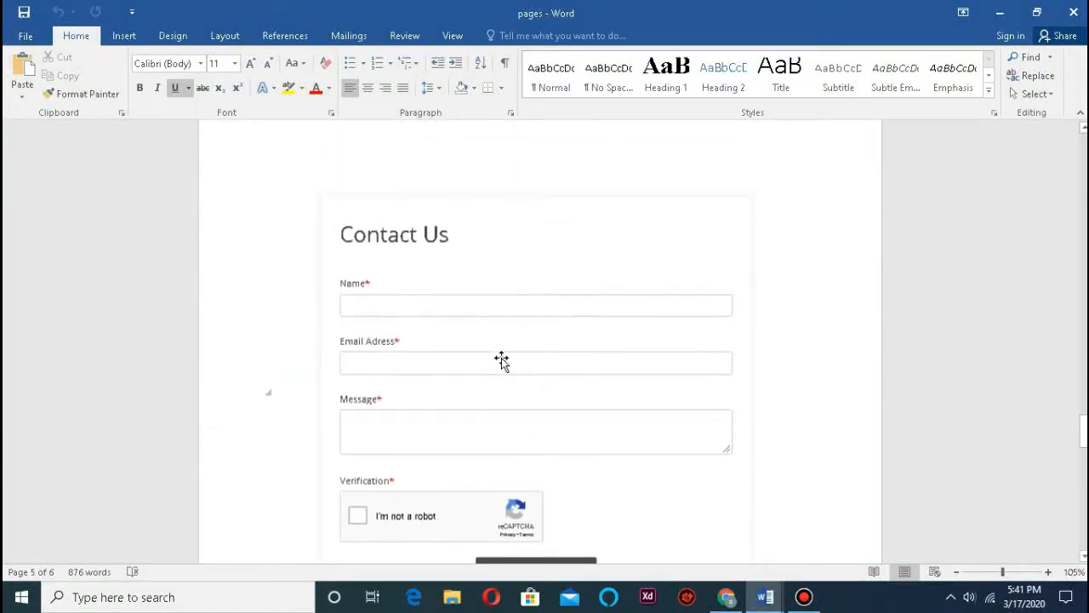
scroll(503, 363, "up", 6)
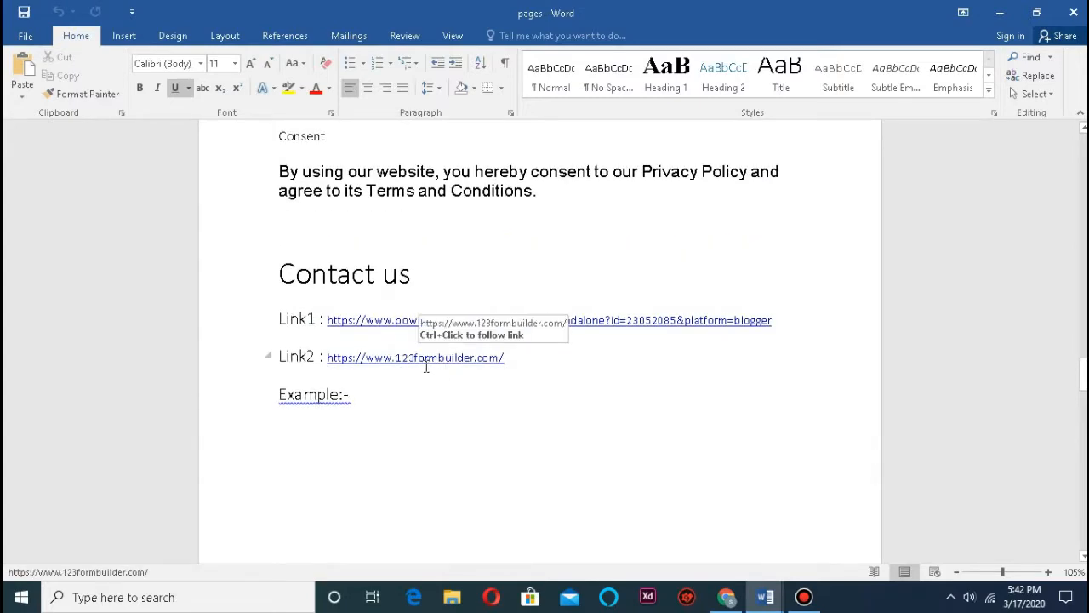
left_click(418, 359, "ctrl")
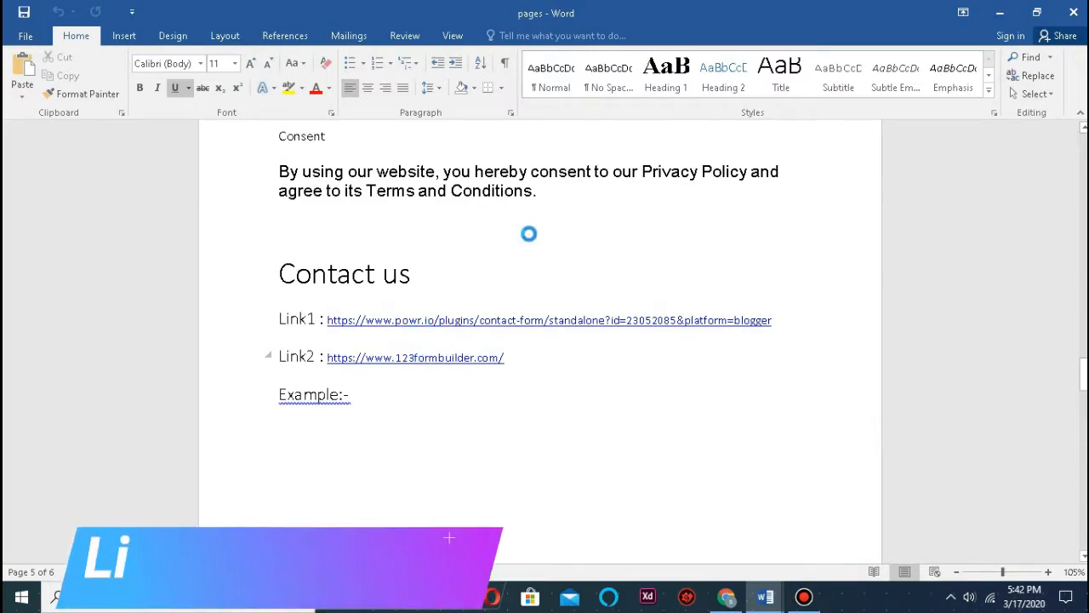
Step: Minimize Word, close the All posts tab, and show the 123FormBuilder page
left_click(1003, 11)
left_click(547, 14)
left_click(541, 13)
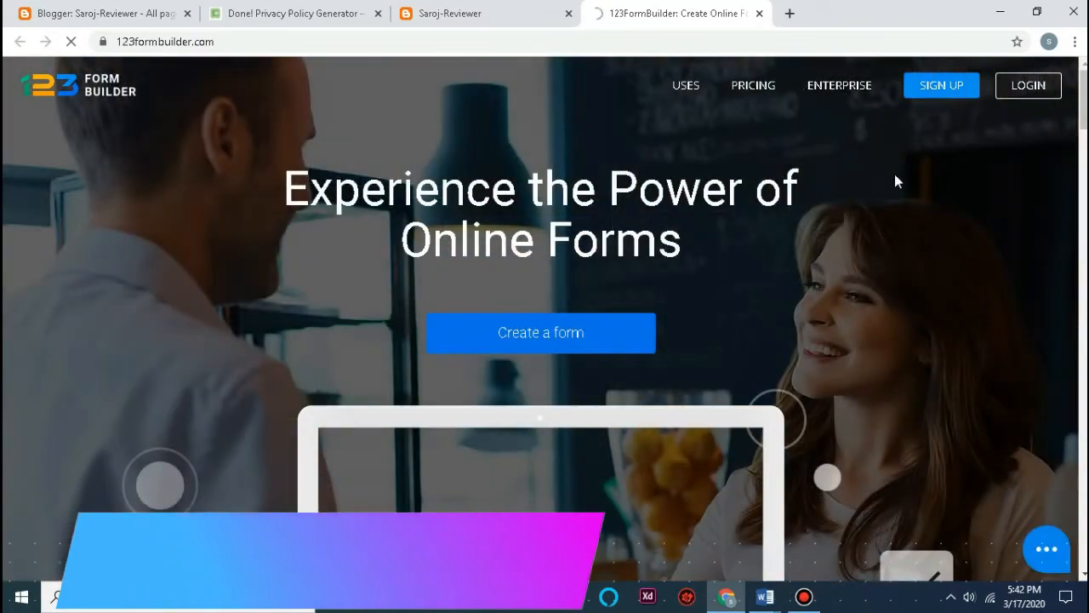
Step: Look over the Gold, Platinum, Professional and Corporate plans, then open the account menu
scroll(807, 241, "down", 15)
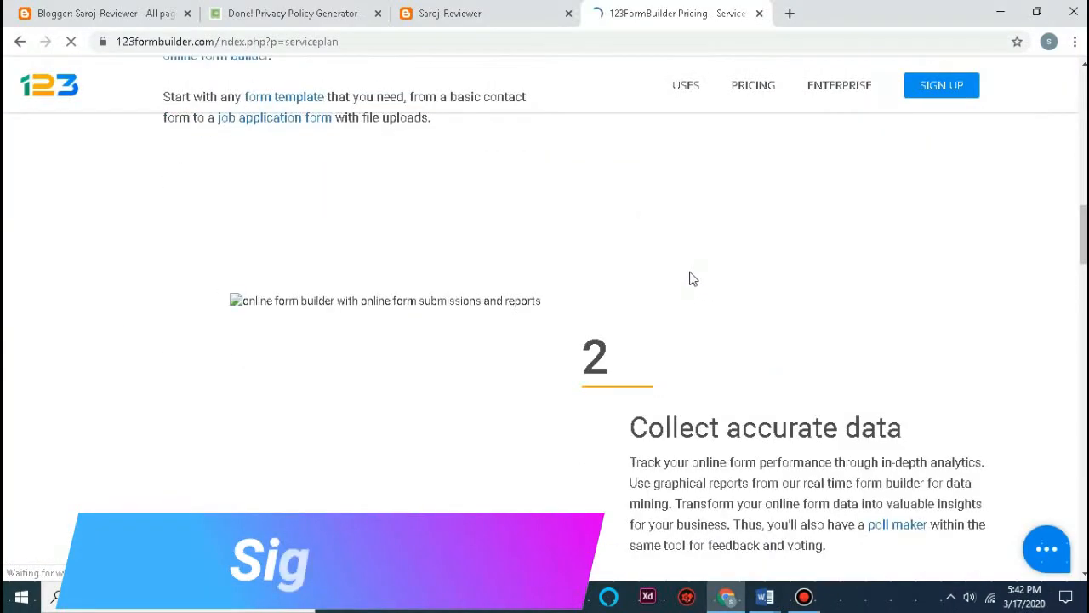
scroll(694, 281, "down", 7)
scroll(693, 287, "up", 13)
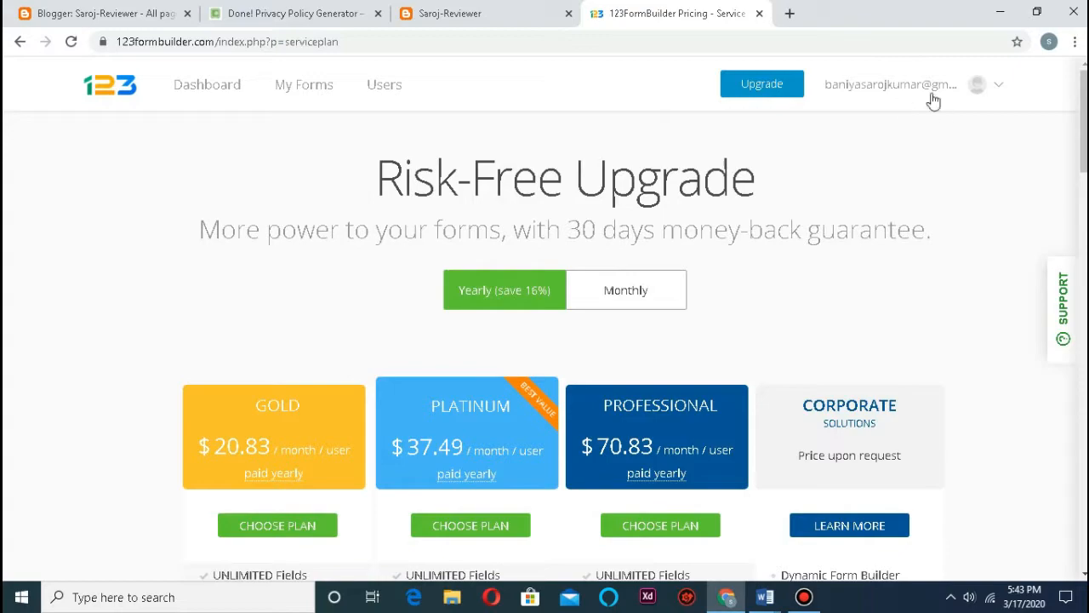
scroll(886, 174, "down", 15)
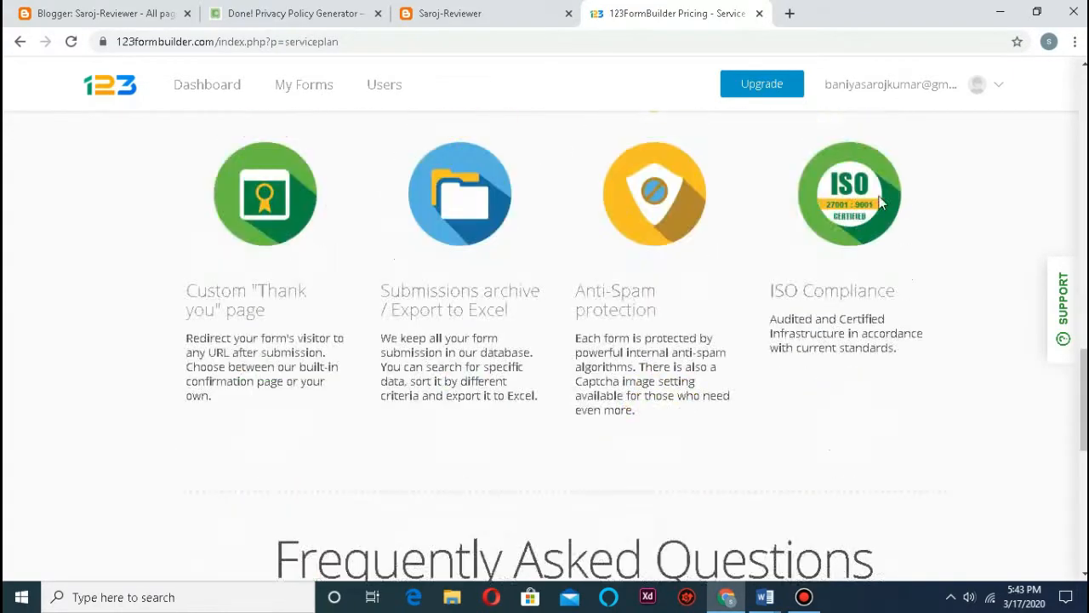
scroll(893, 136, "up", 8)
left_click(971, 85)
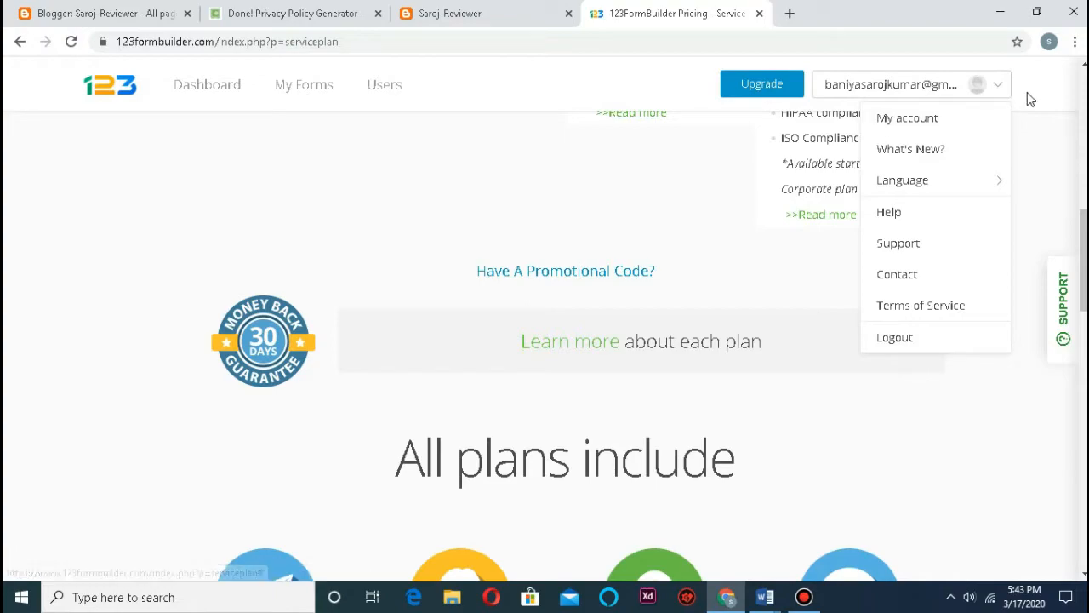
Step: Go from the 123FormBuilder dashboard through My Forms to start a new form
left_click(207, 85)
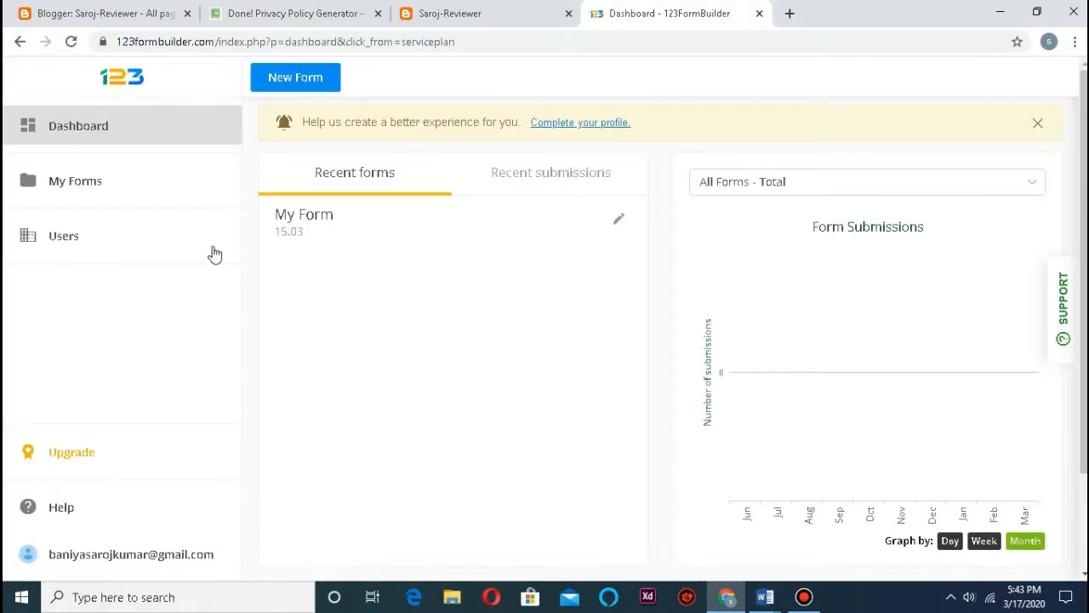
left_click(116, 188)
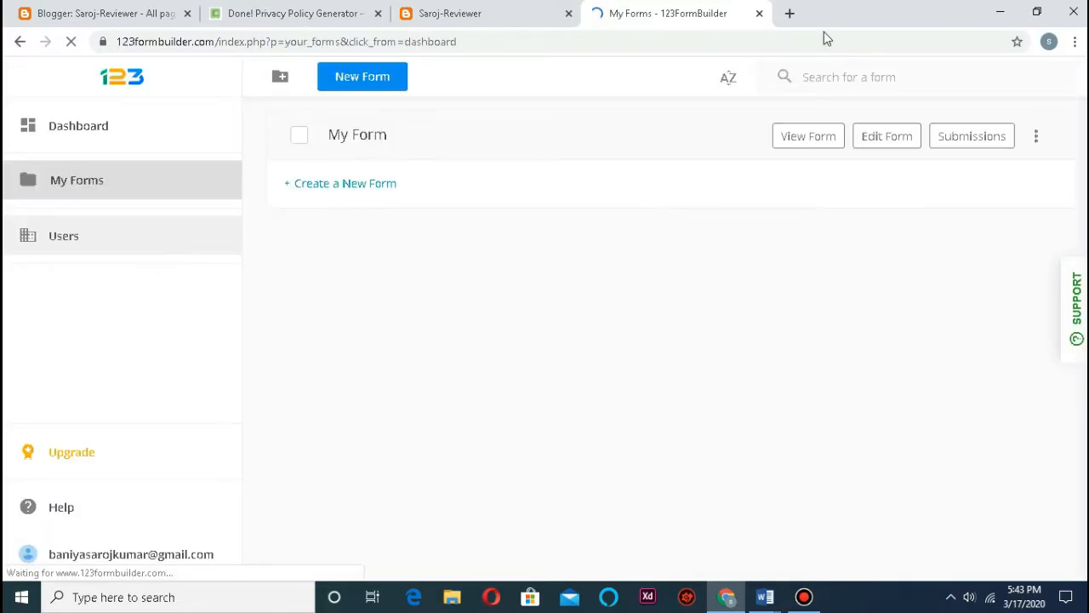
left_click(378, 79)
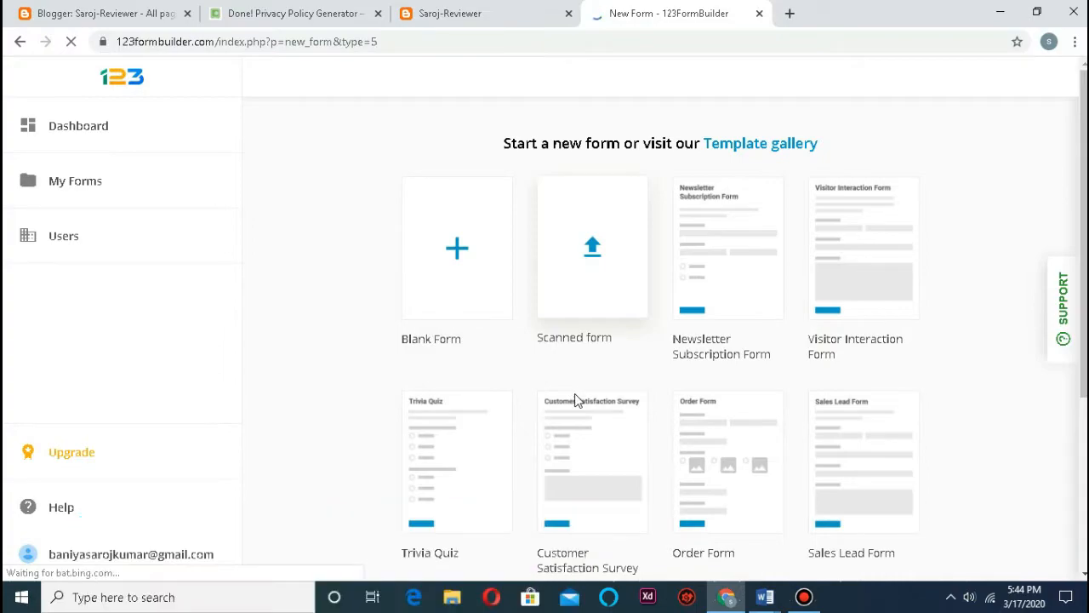
Step: Check the Word notes' Contact Us form sample (Name, Email, Message, verification), then return to Chrome
mouse_move(765, 597)
left_click(846, 519)
scroll(669, 437, "down", 10)
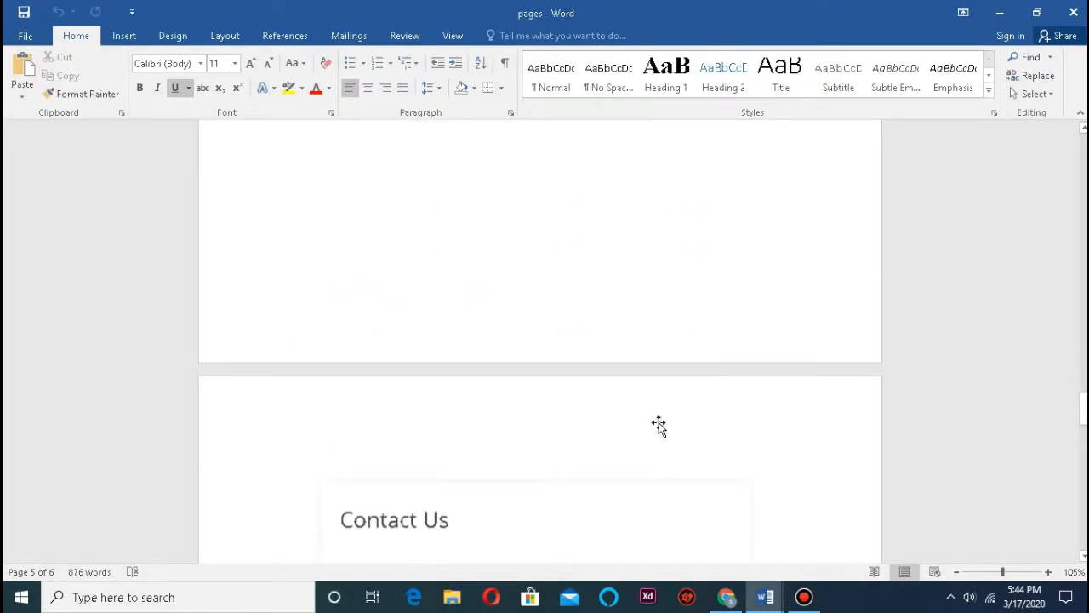
scroll(463, 298, "up", 3)
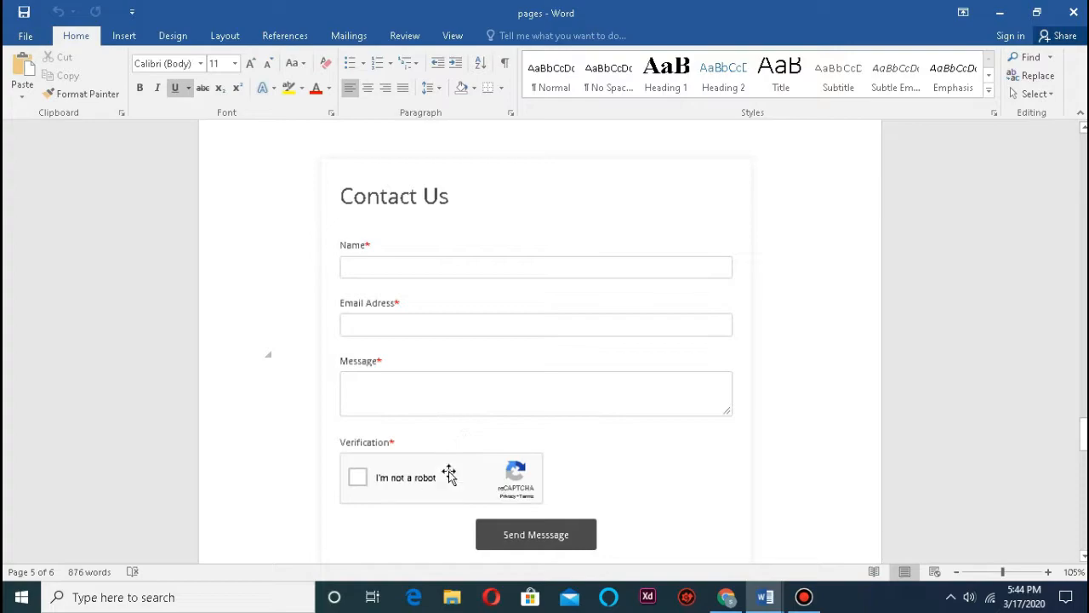
scroll(596, 437, "down", 2)
scroll(596, 437, "up", 3)
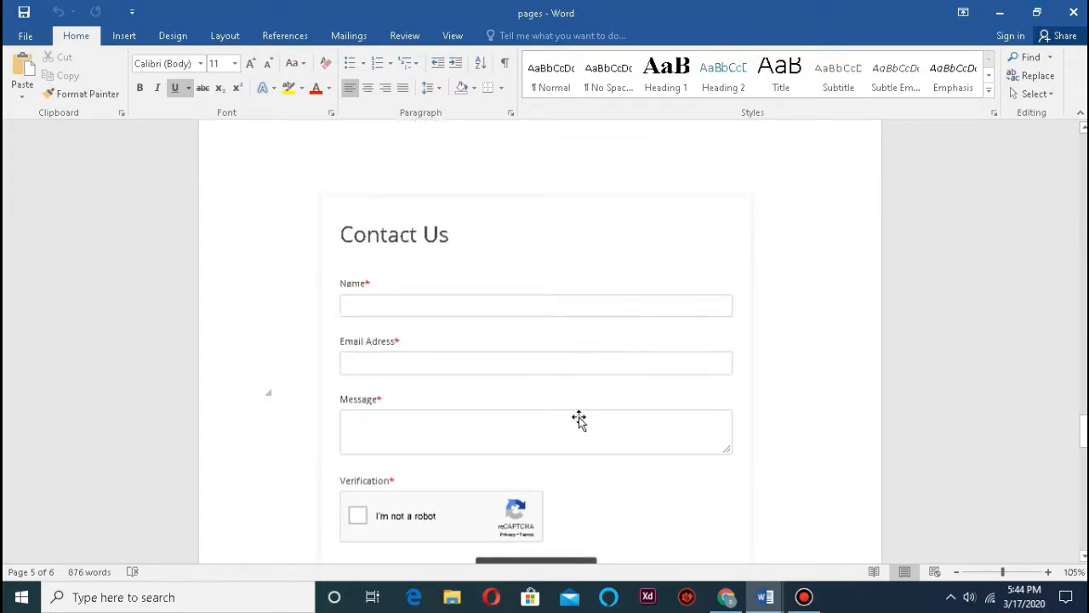
scroll(633, 443, "down", 2)
left_click(726, 596)
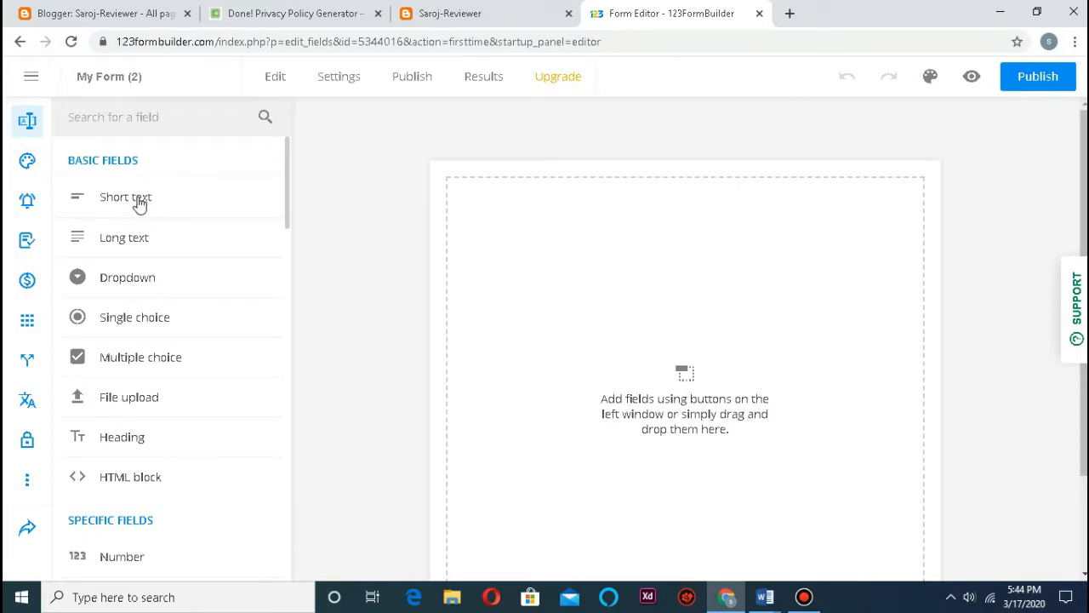
Step: Add a Short text field to the form and open the My Form header's text editor
left_click_drag(139, 205, 598, 237)
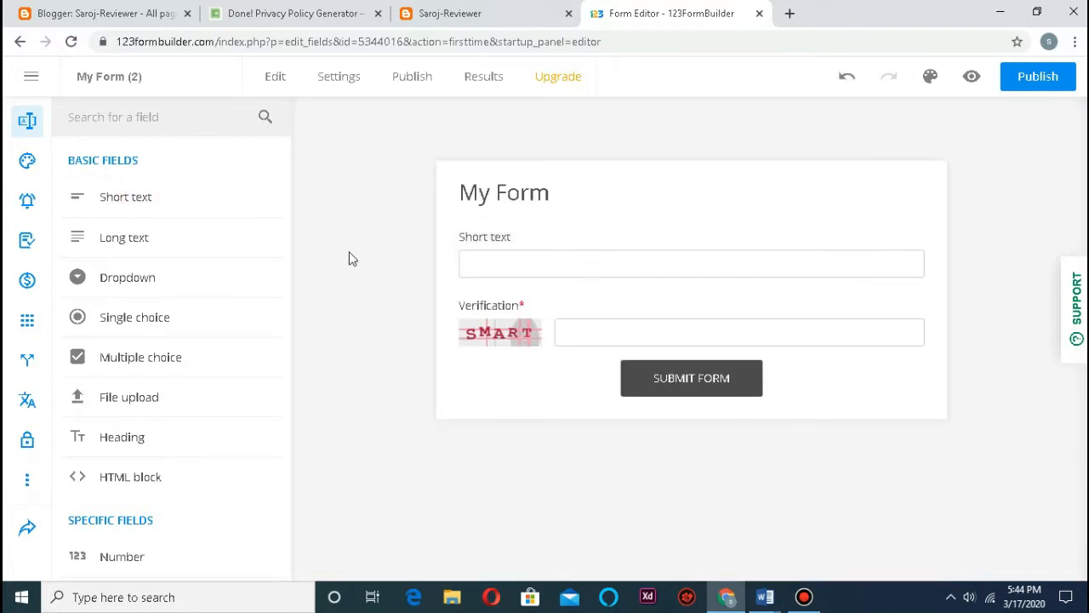
left_click(523, 198)
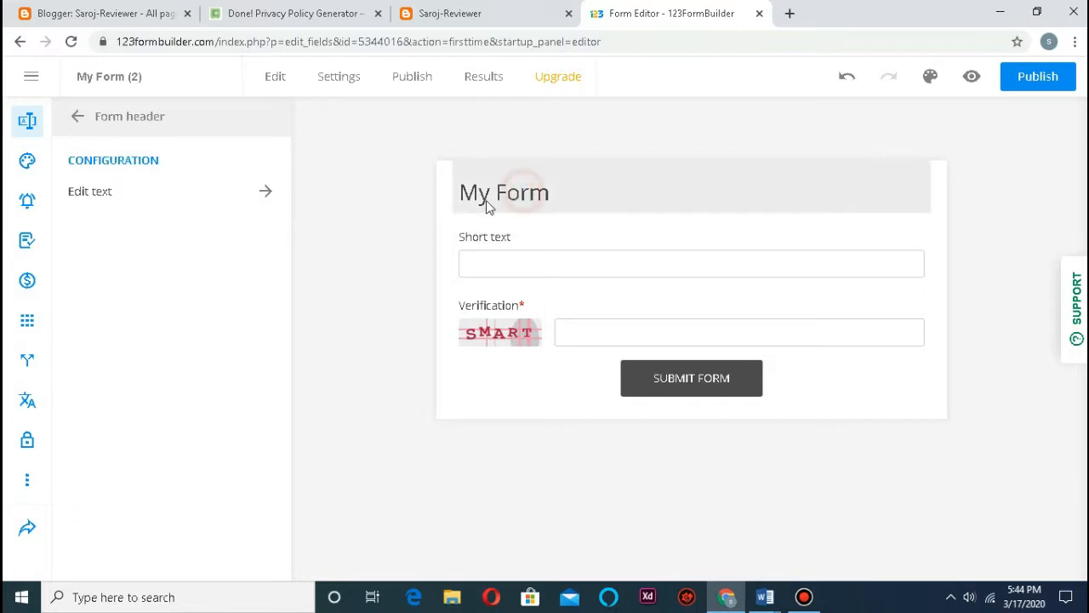
left_click(129, 191)
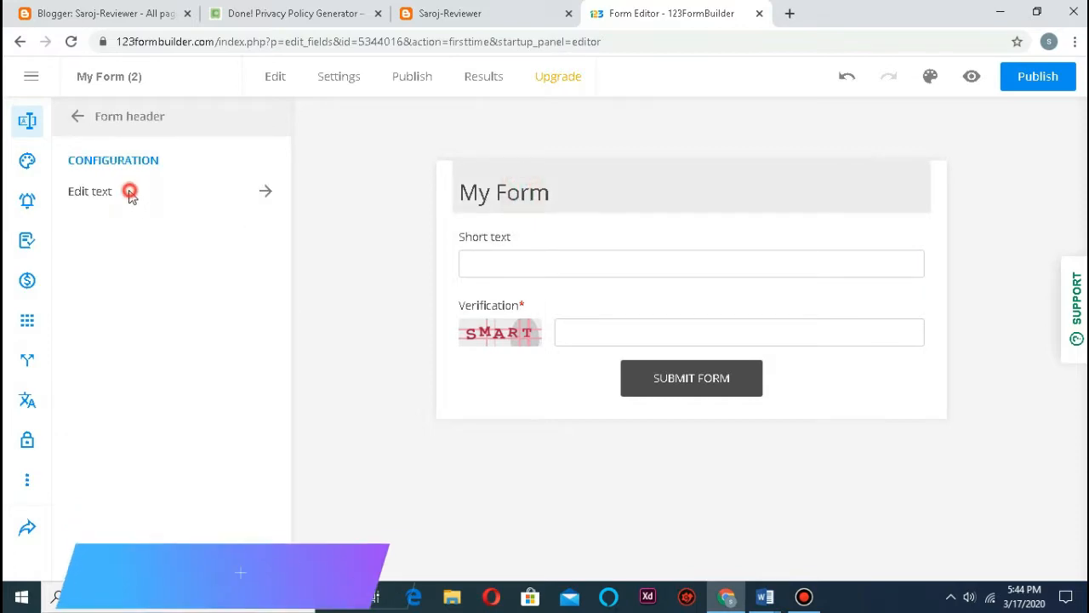
left_click(267, 193)
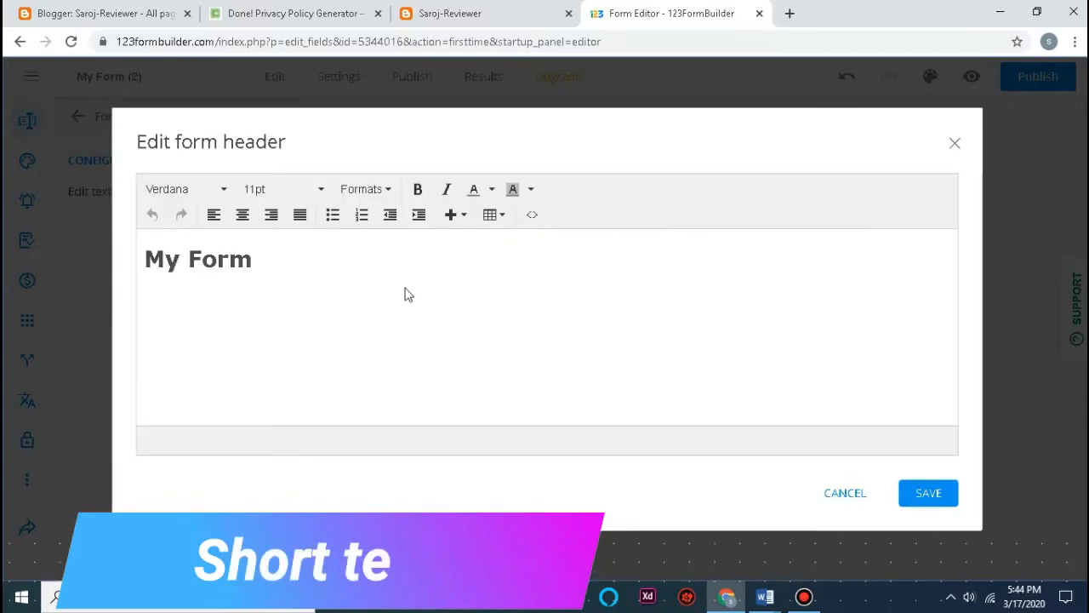
Step: Replace the 'My Form' header text with 'Contact Us' and save it
double_click(397, 281)
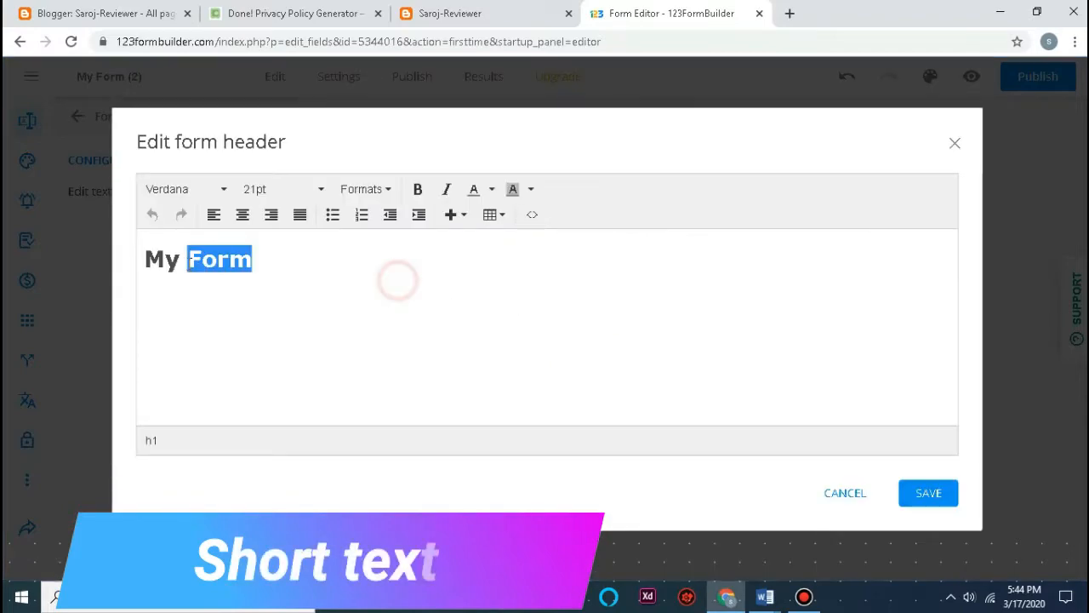
key("BackSpace")
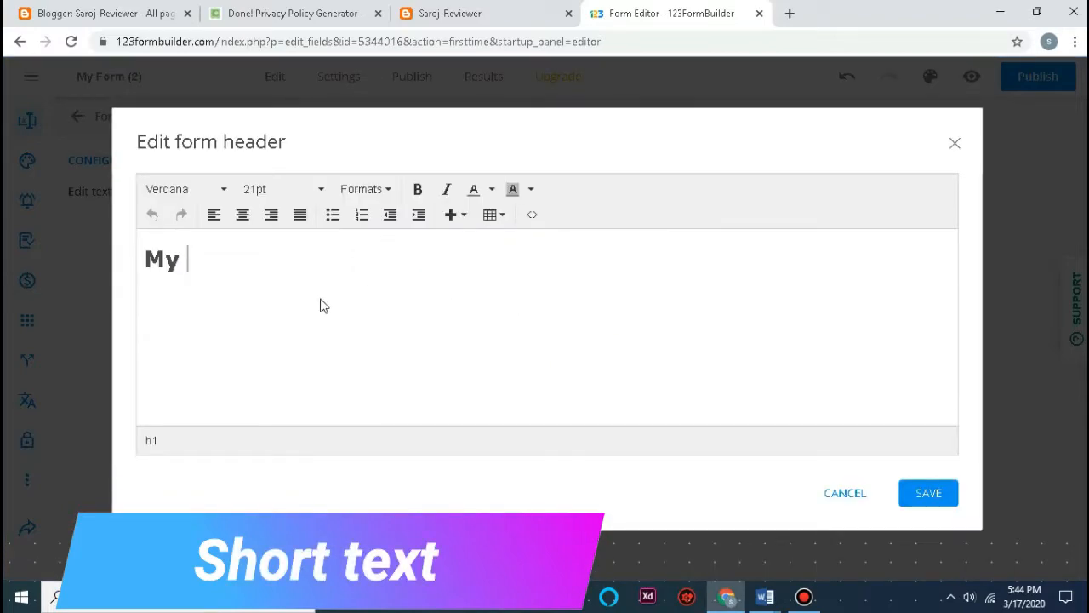
key("BackSpace")
key("BackSpace")
key("BackSpace")
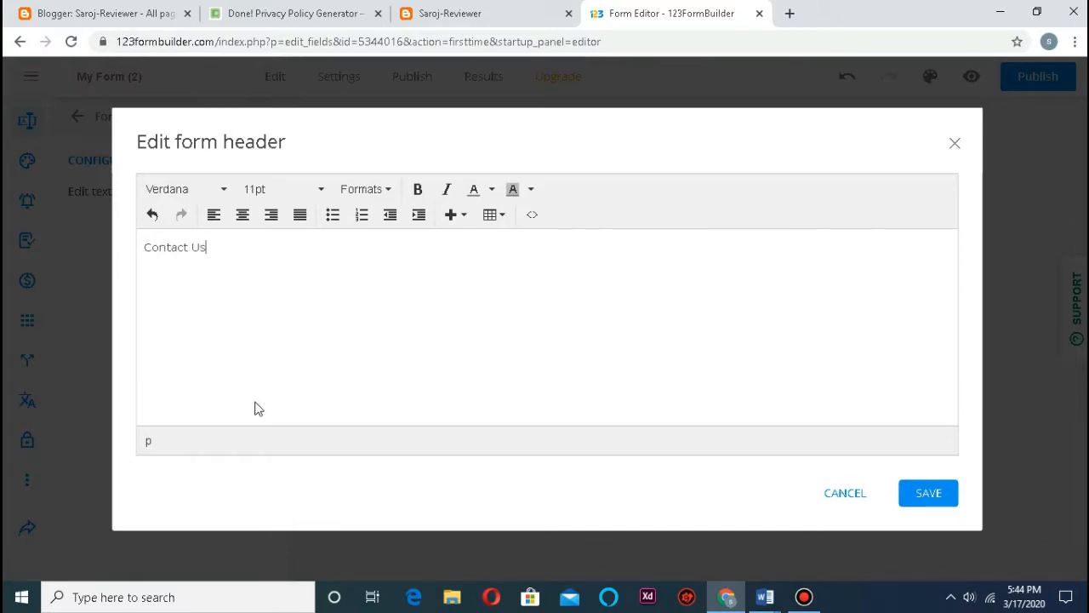
left_click(915, 492)
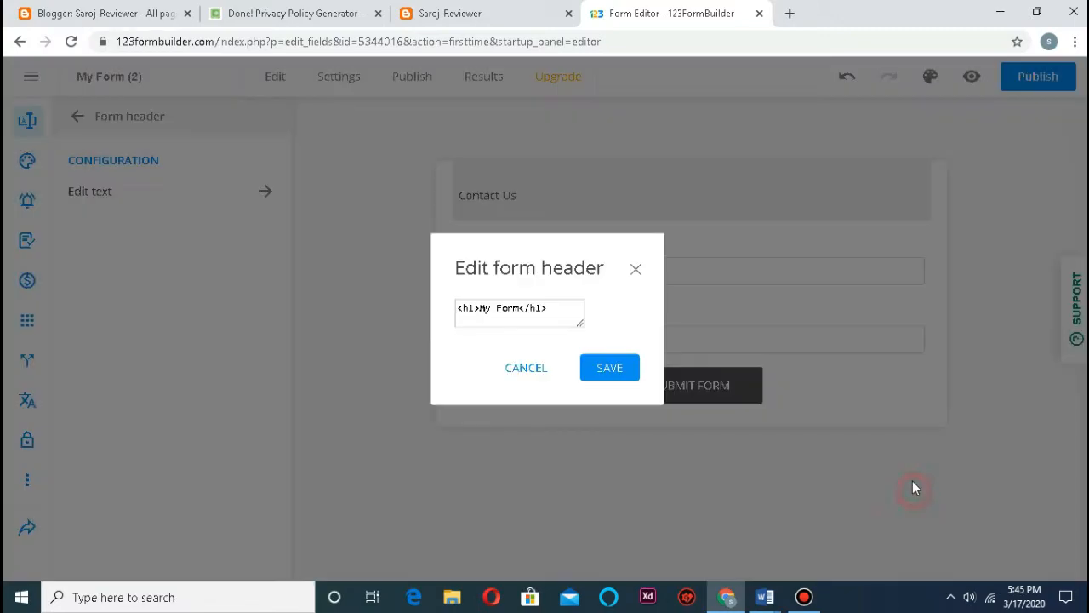
left_click(606, 375)
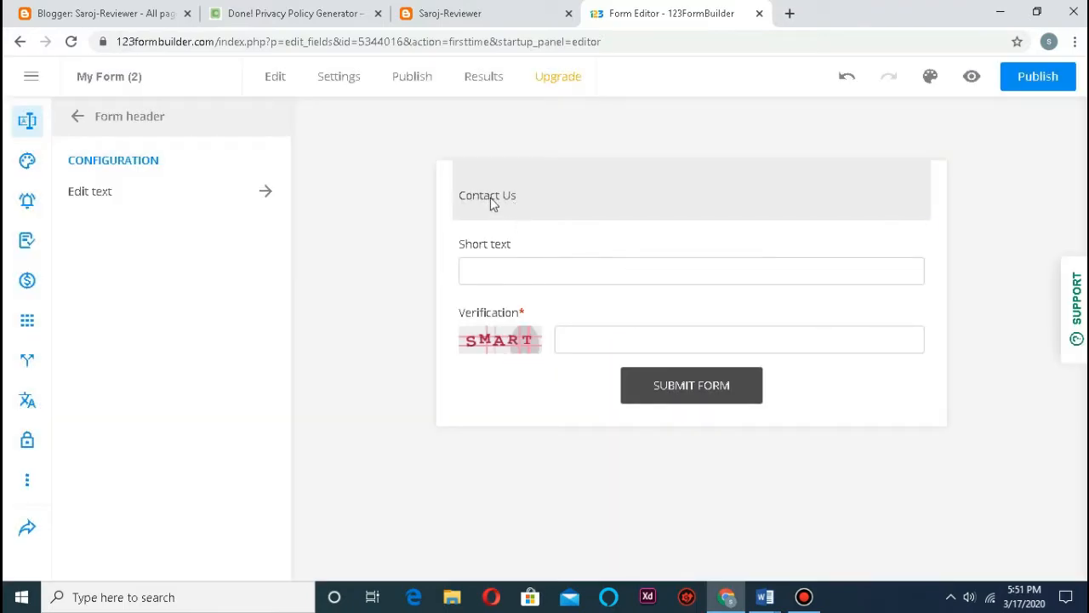
Step: Format the Contact Us header as 24pt bold and save
left_click(490, 198)
left_click(490, 198)
left_click(305, 251)
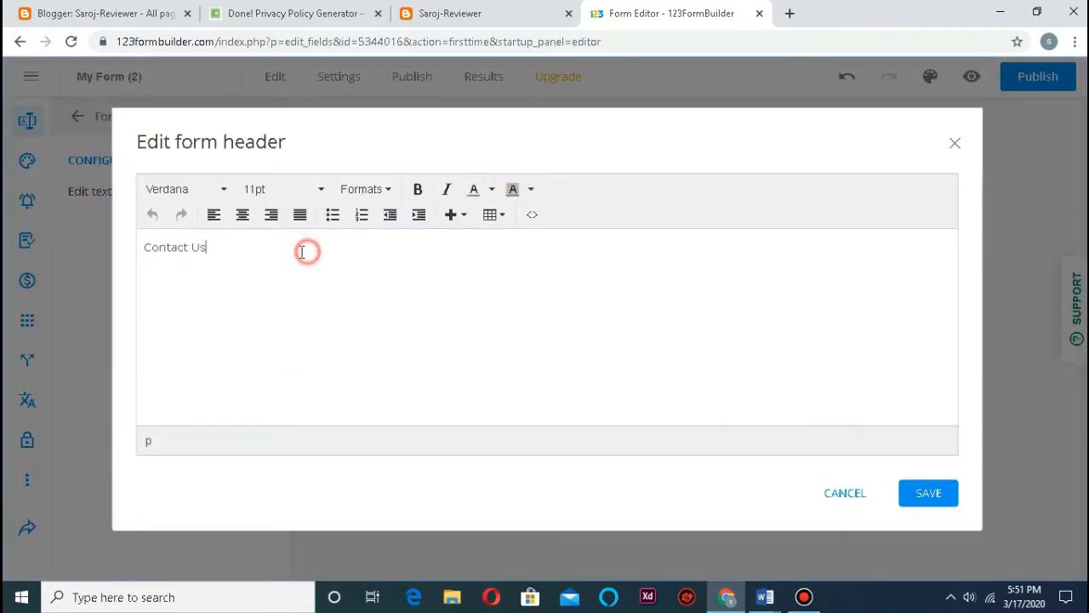
left_click_drag(256, 251, 163, 264)
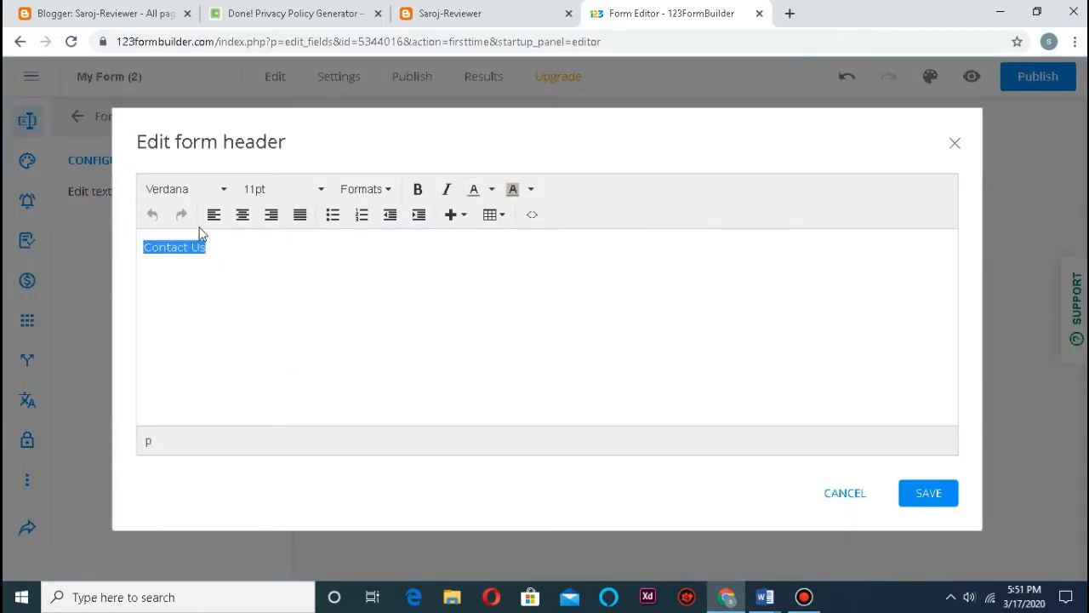
left_click(268, 189)
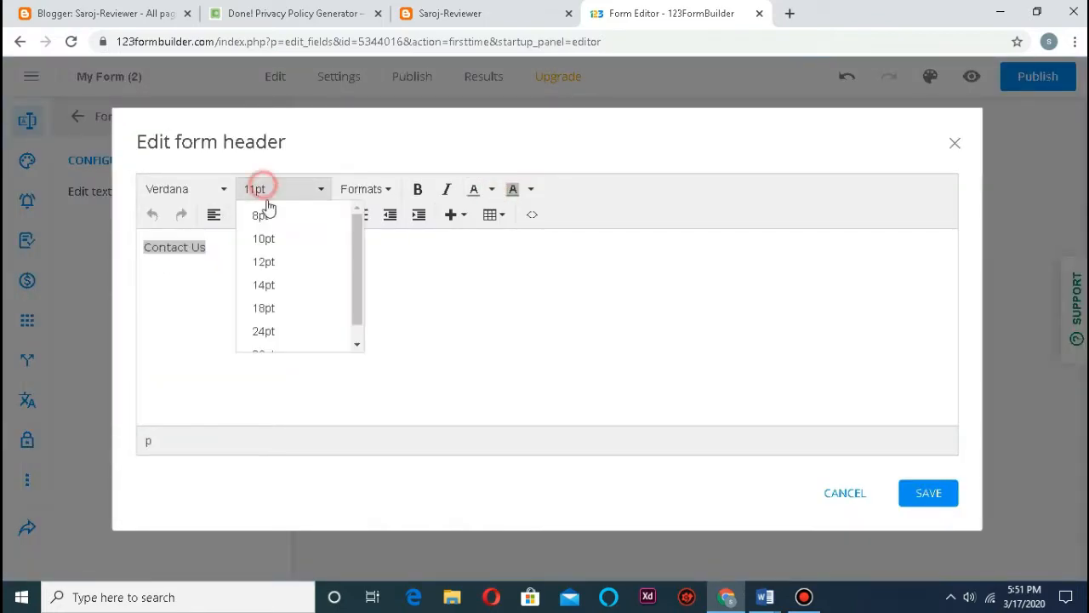
scroll(268, 336, "down", 1)
left_click(287, 321)
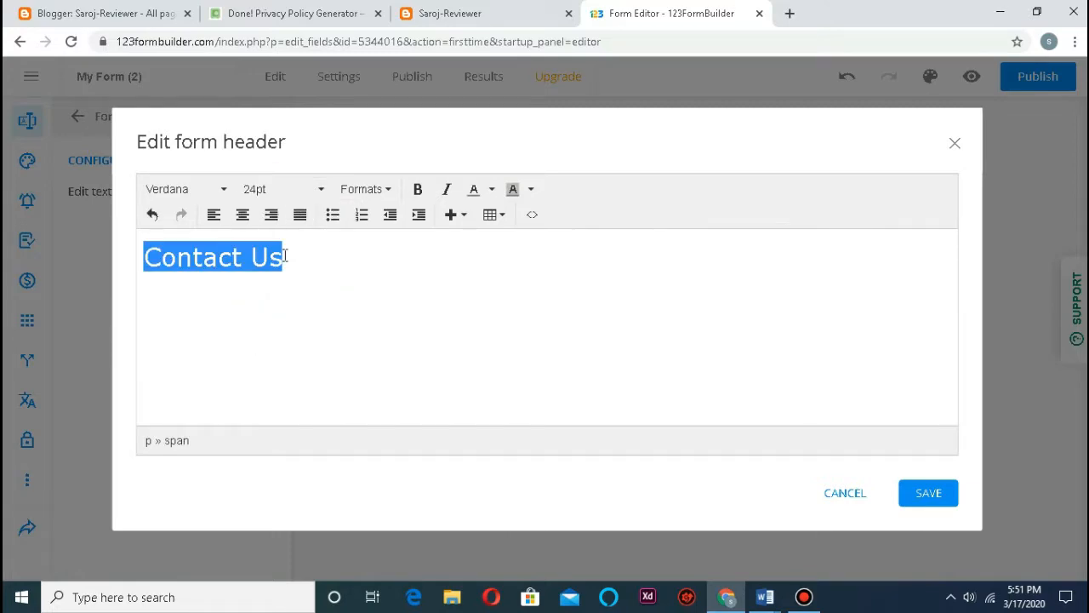
left_click(418, 189)
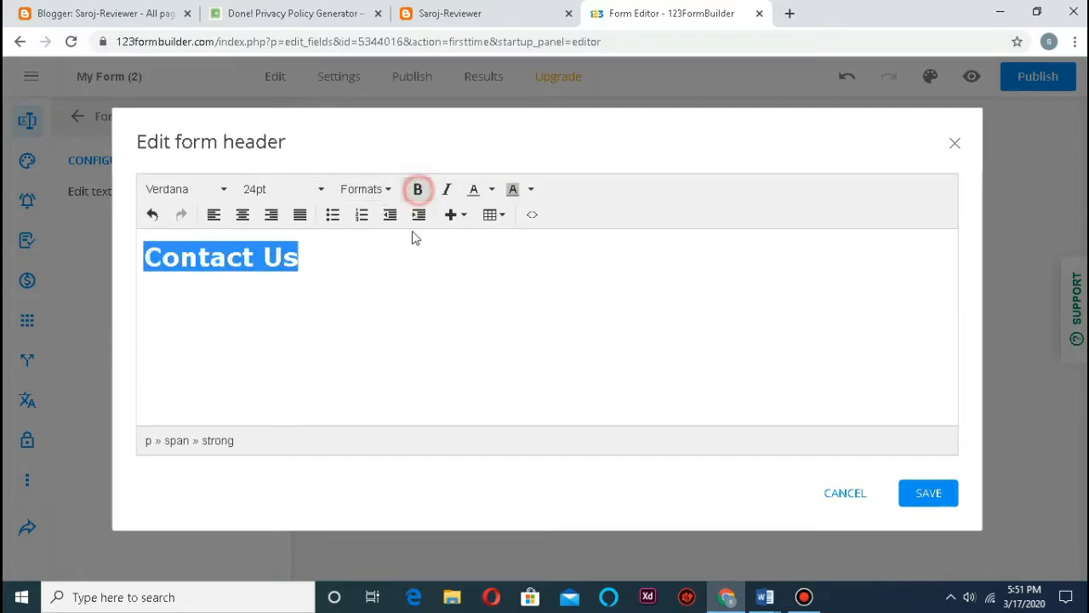
left_click(928, 497)
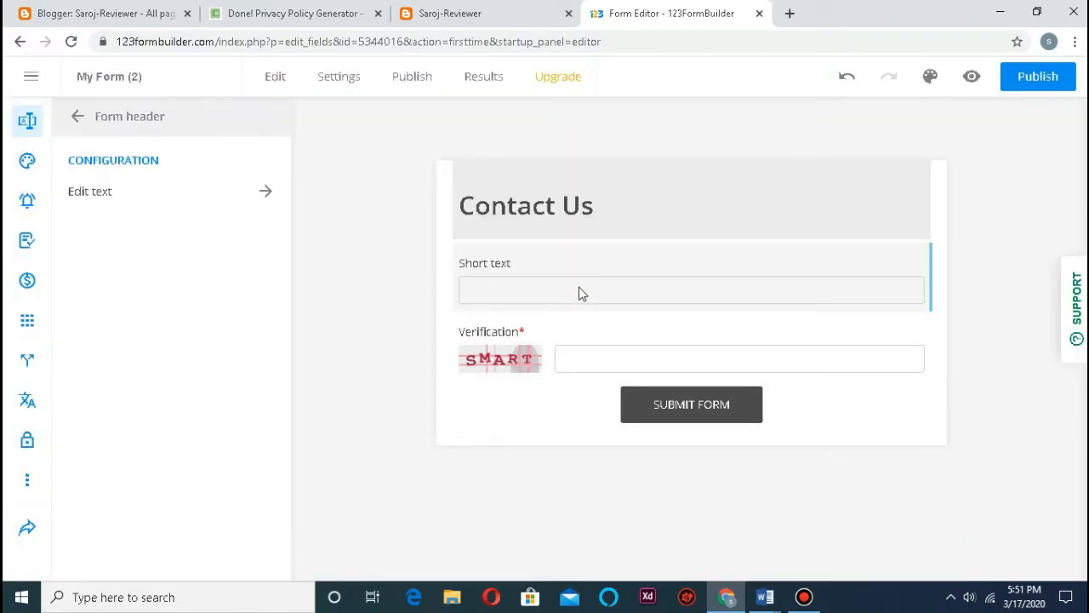
left_click(557, 286)
Step: Relabel the Short text field 'Name' and make it required
left_click(509, 265)
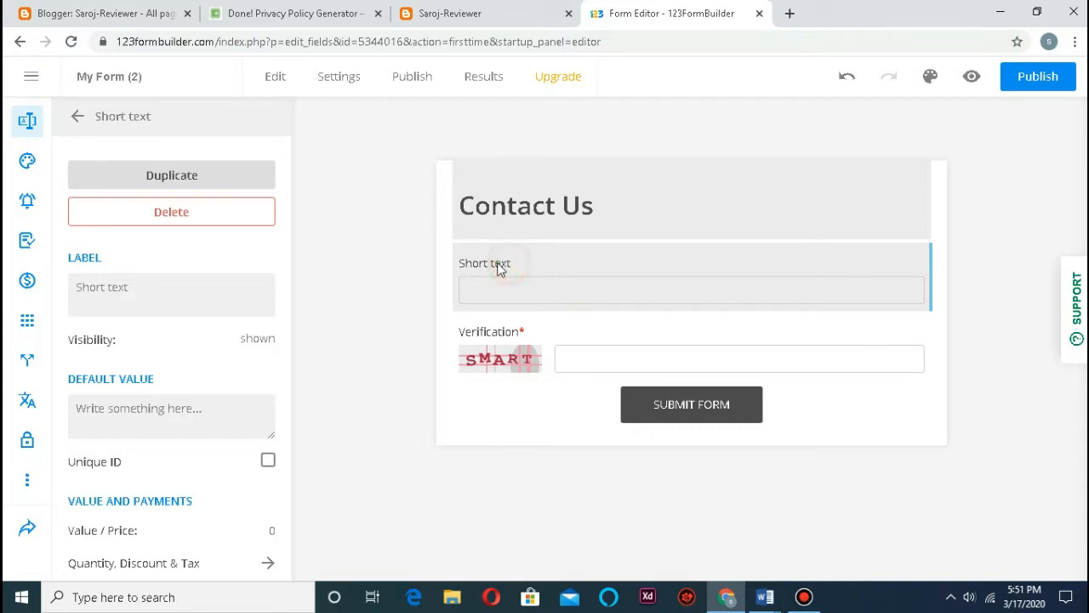
left_click(171, 288)
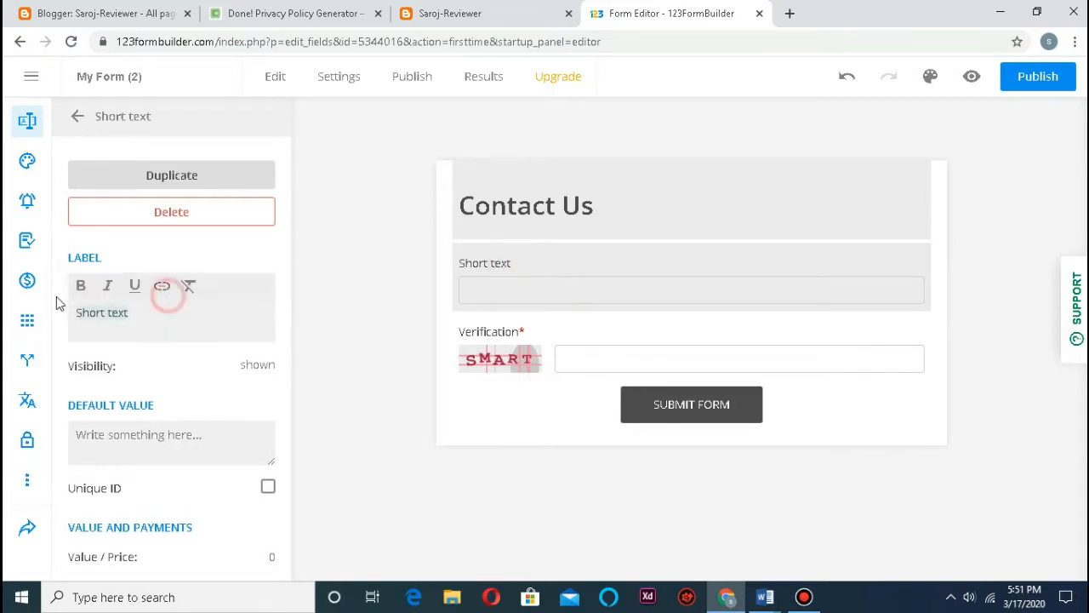
type("n")
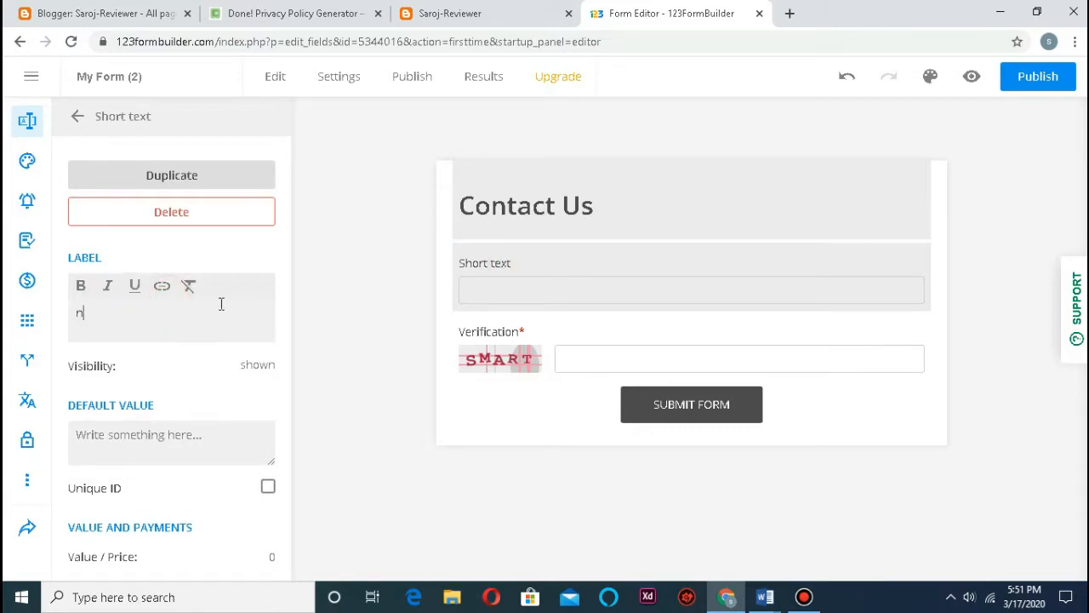
key("BackSpace")
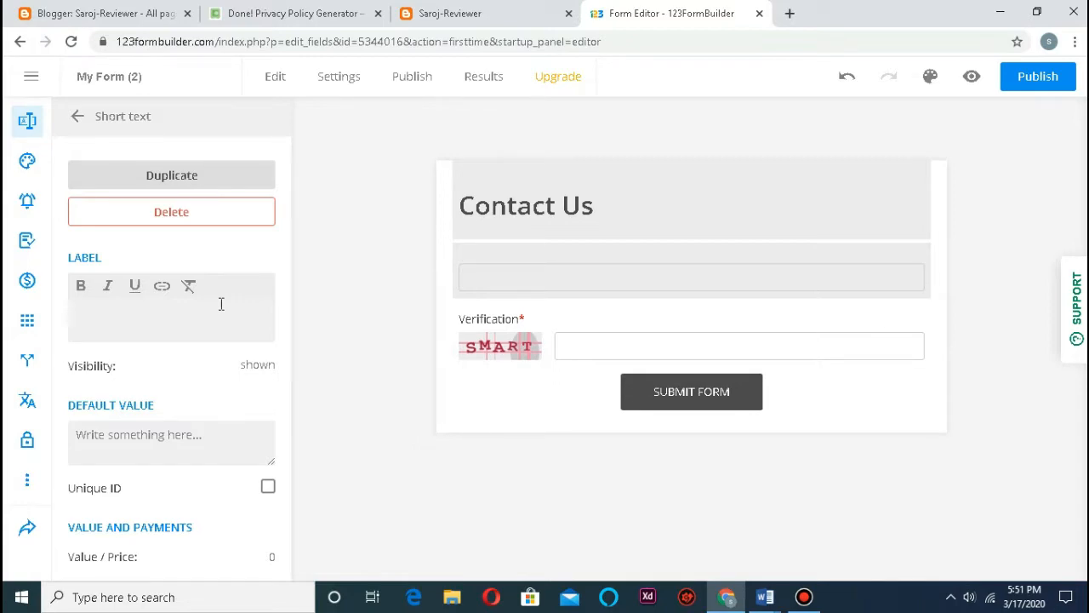
type("Name")
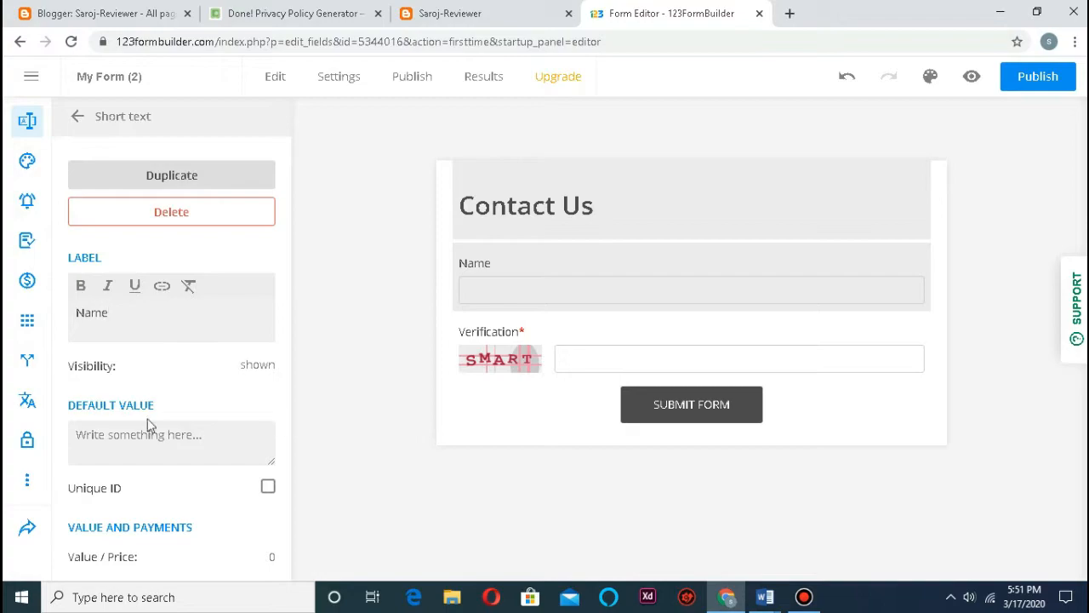
scroll(189, 425, "down", 2)
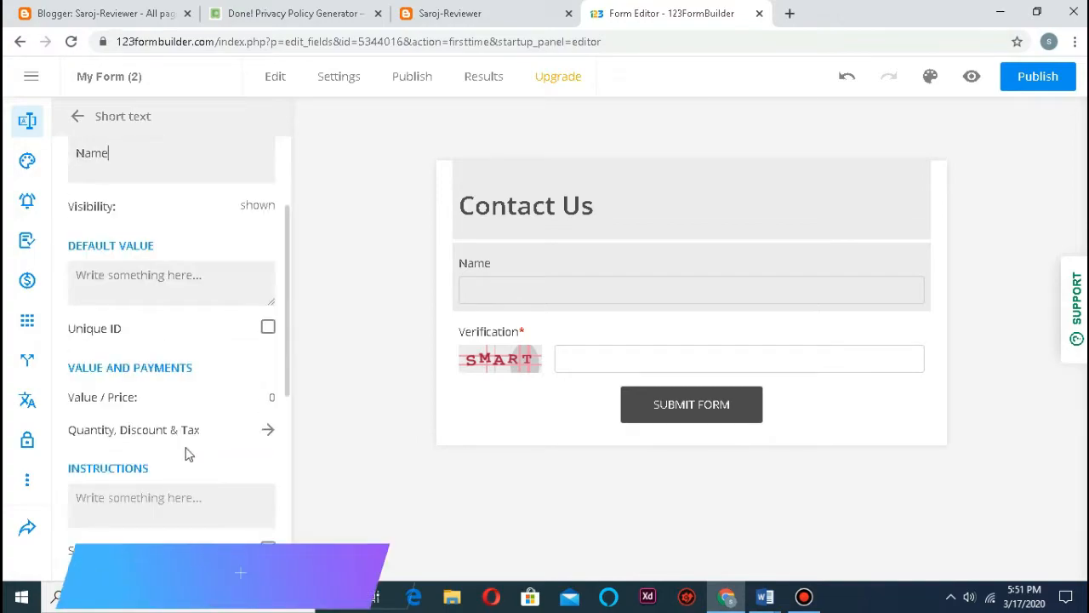
scroll(221, 413, "down", 2)
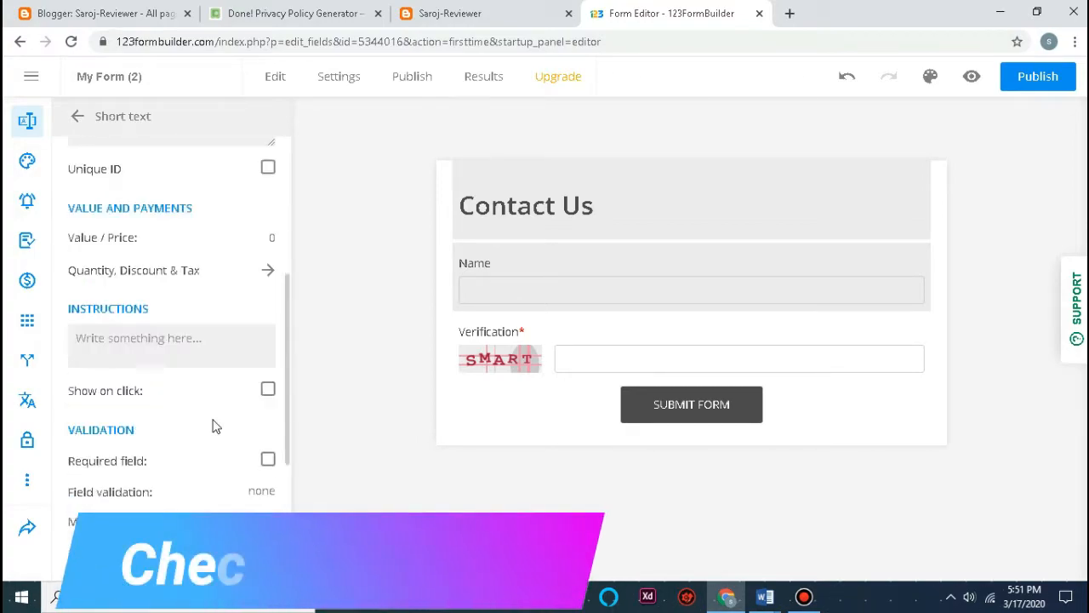
scroll(188, 403, "down", 1)
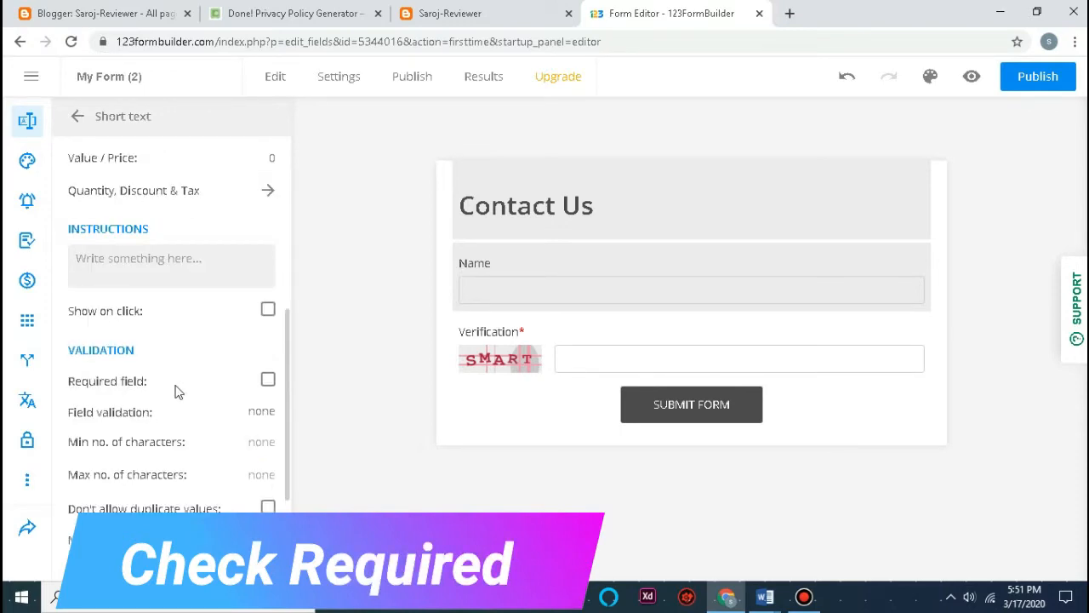
scroll(269, 383, "down", 1)
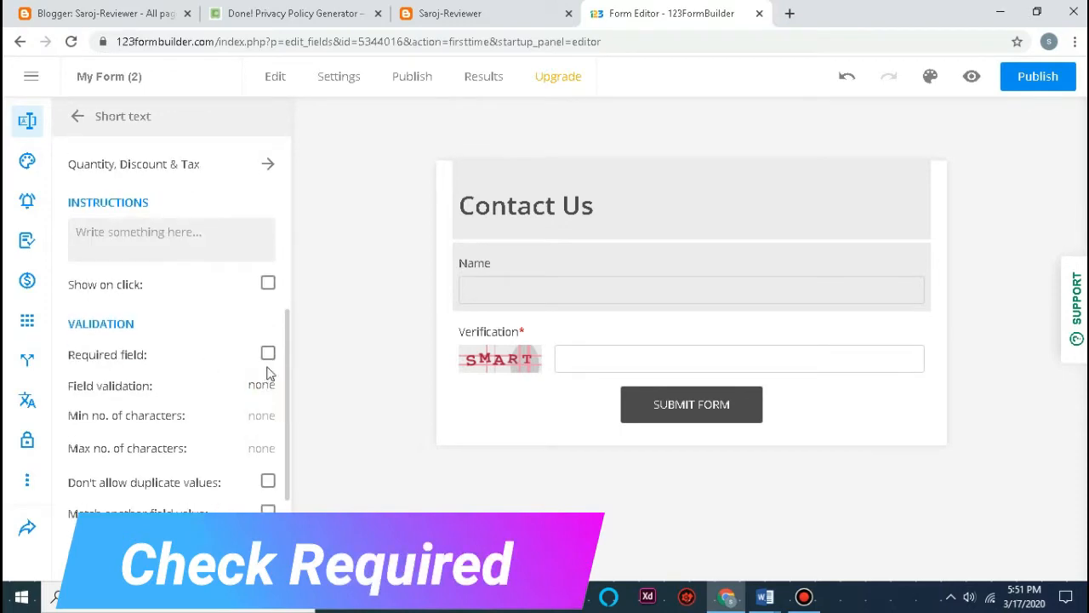
left_click(266, 357)
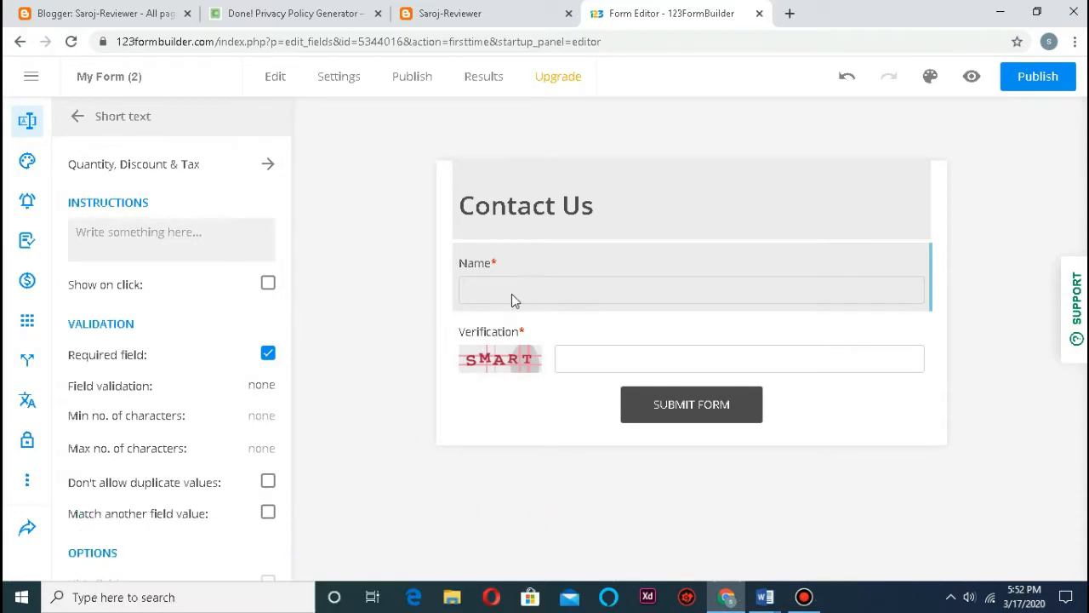
Step: Set the Verification field's type to reCAPTCHA
left_click(514, 359)
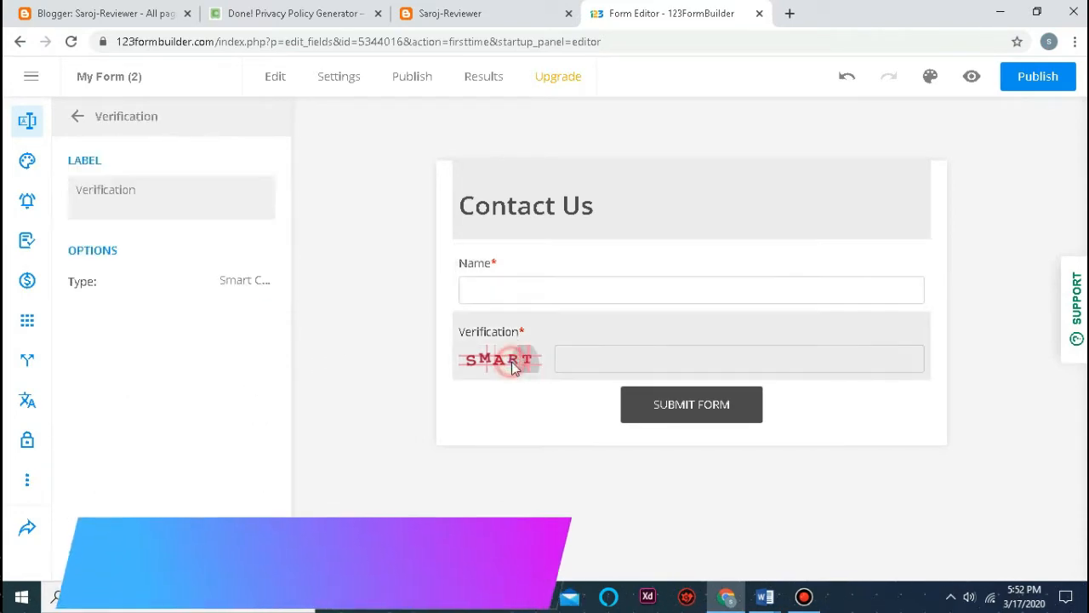
left_click(243, 282)
left_click(147, 396)
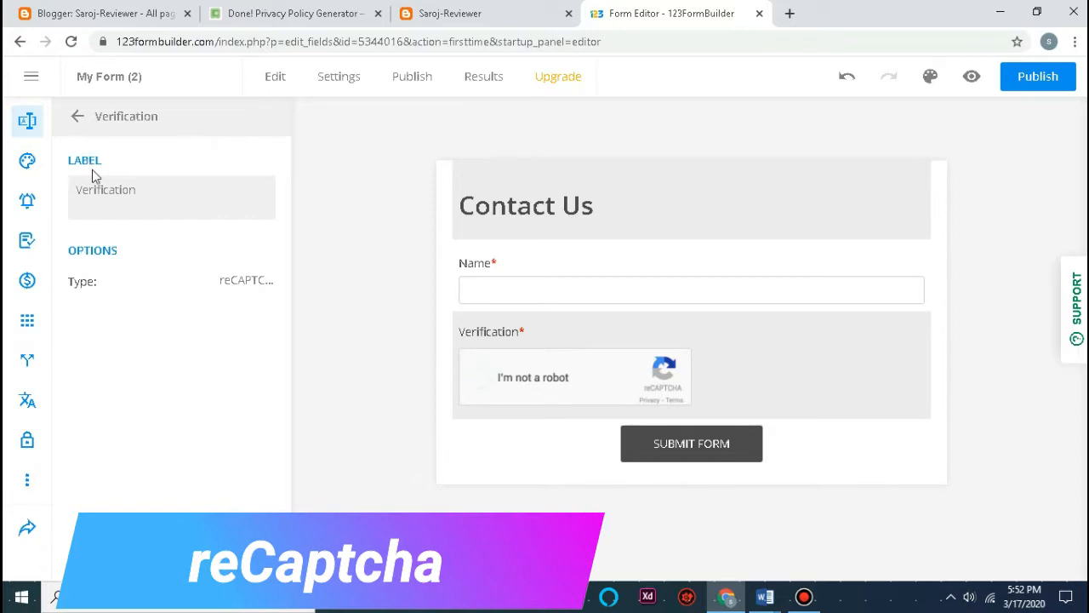
left_click(77, 118)
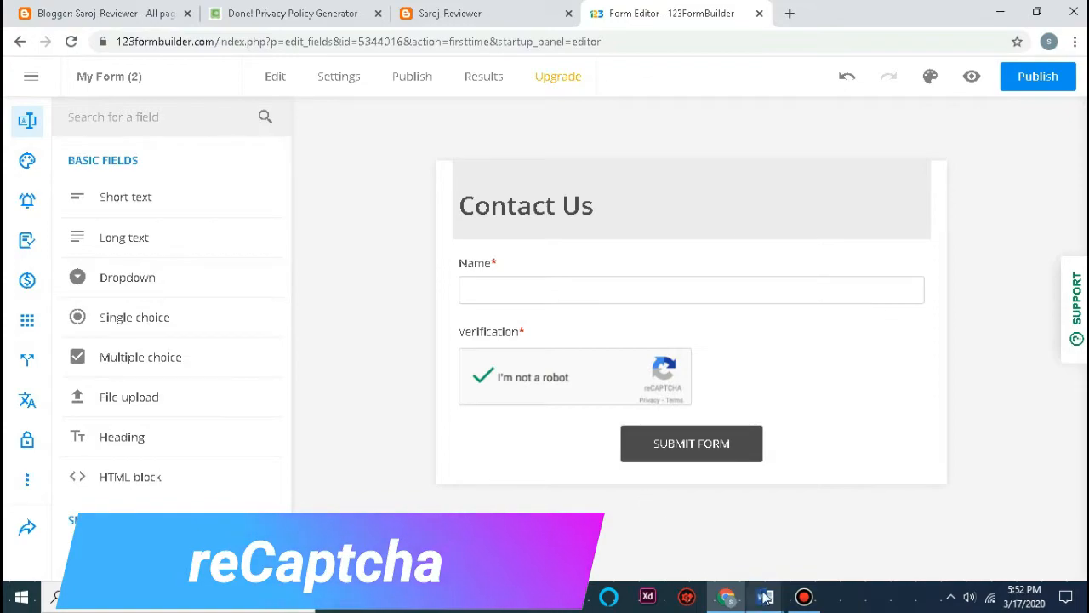
Step: Check the Word reference document, then return to the browser form editor
mouse_move(765, 597)
left_click(816, 549)
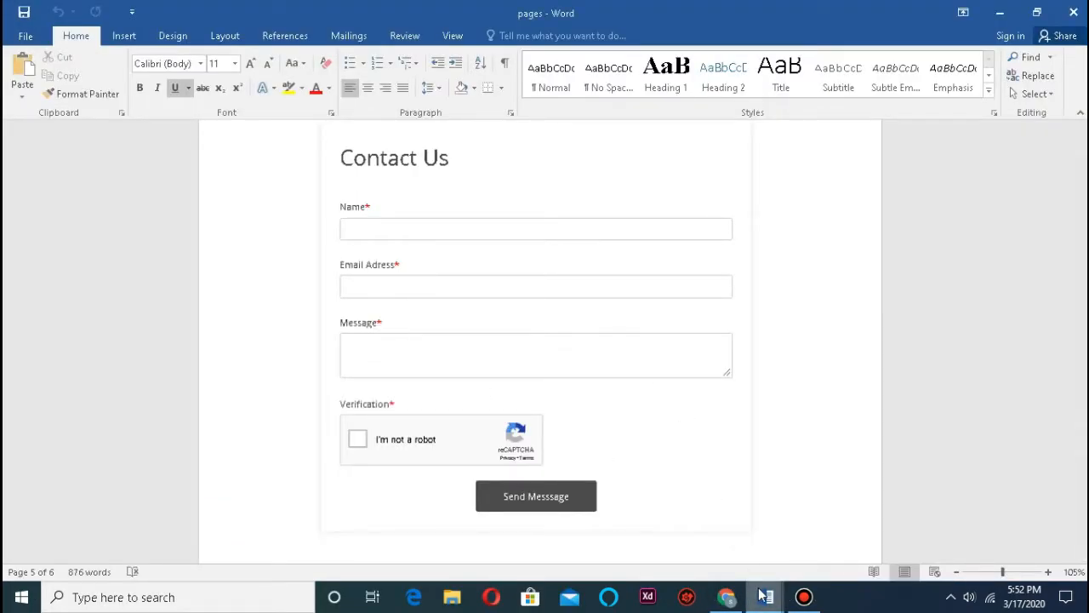
mouse_move(726, 597)
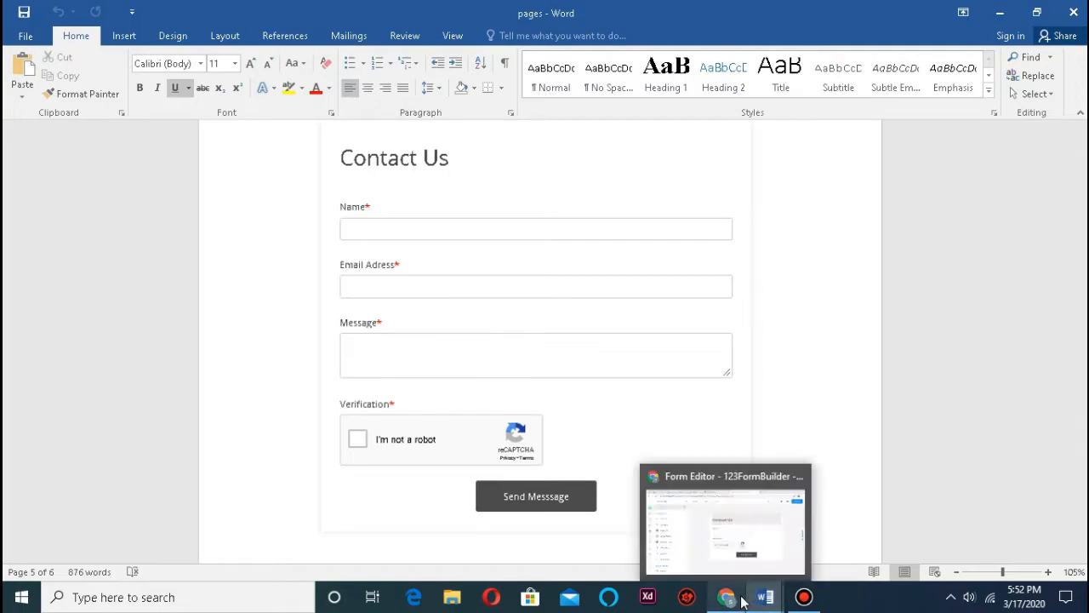
left_click(740, 528)
scroll(171, 434, "down", 6)
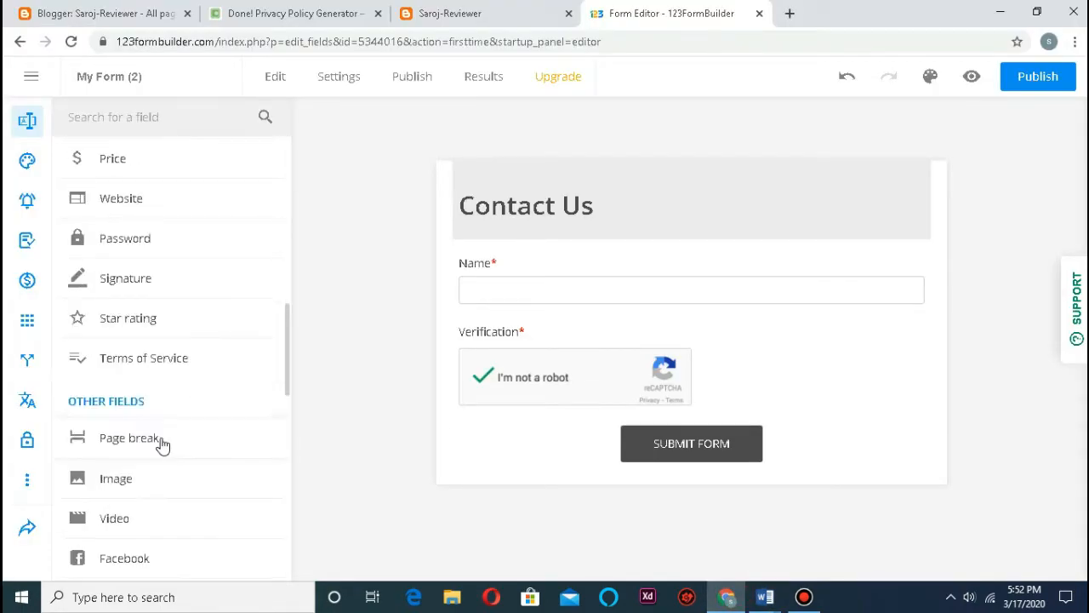
Step: Add an Email field below Name and tick Required field
scroll(151, 296, "down", 3)
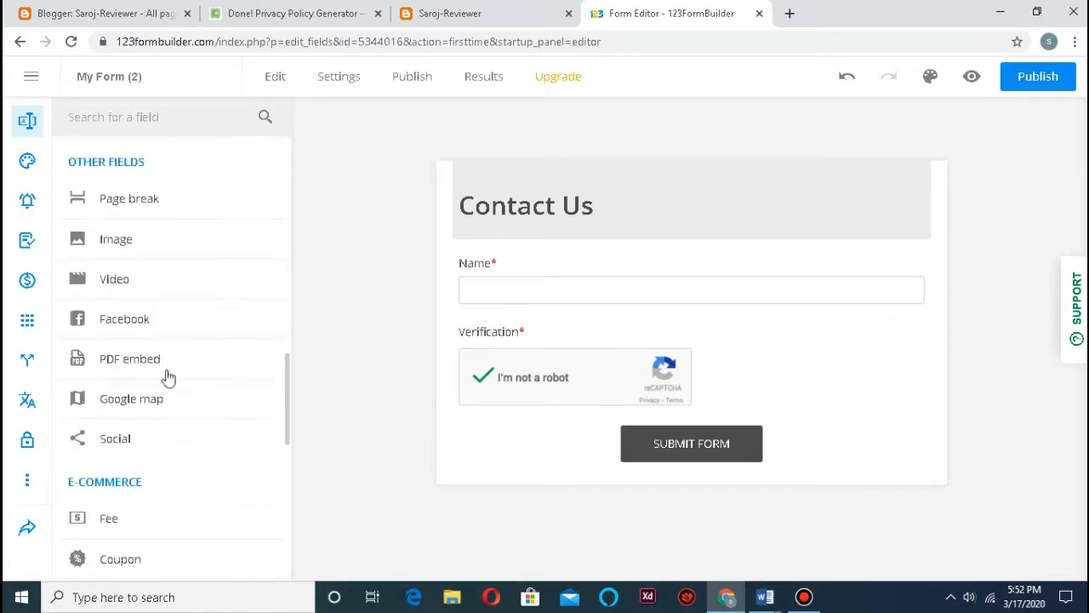
scroll(145, 312, "down", 5)
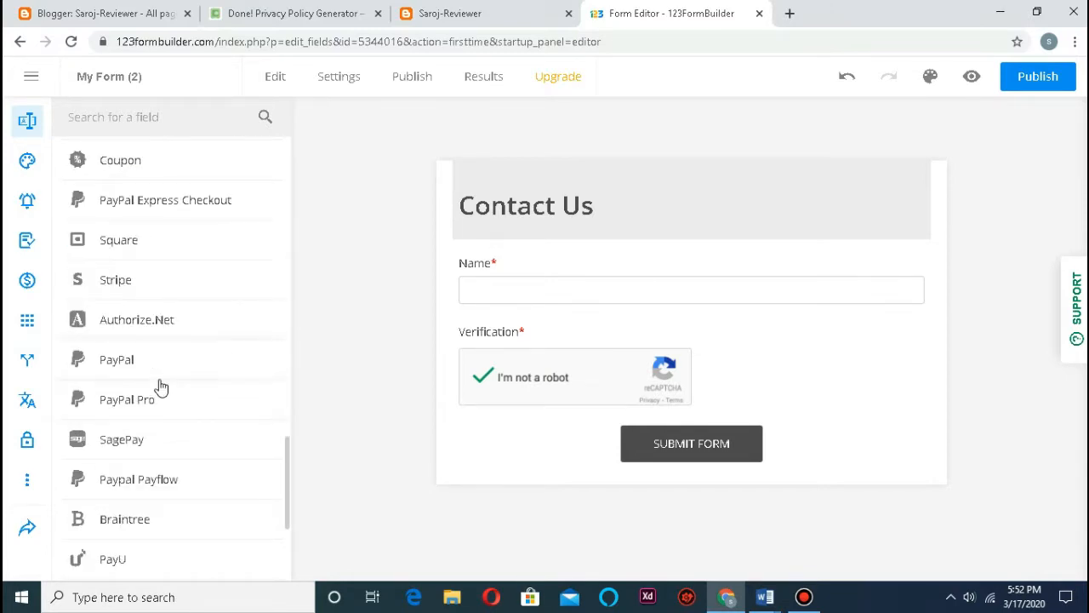
scroll(164, 379, "up", 4)
scroll(153, 349, "up", 6)
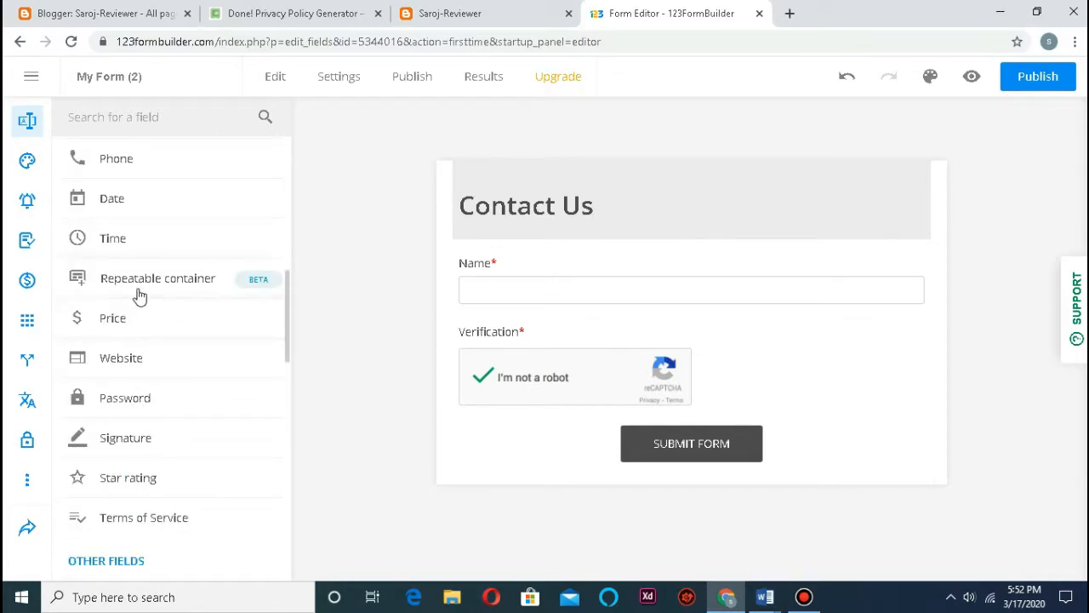
scroll(140, 294, "up", 2)
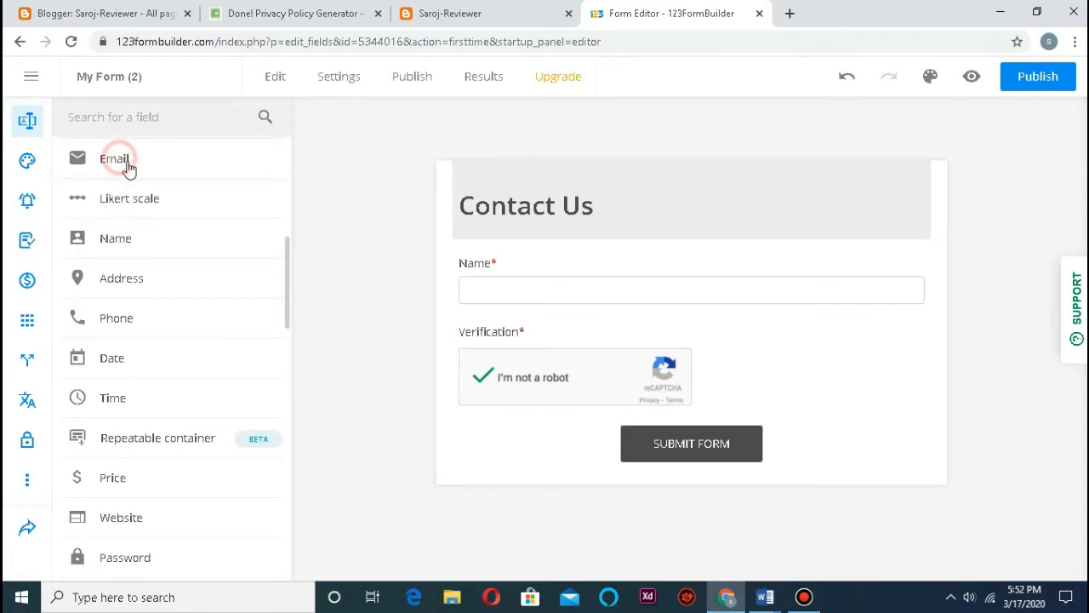
left_click_drag(120, 166, 513, 305)
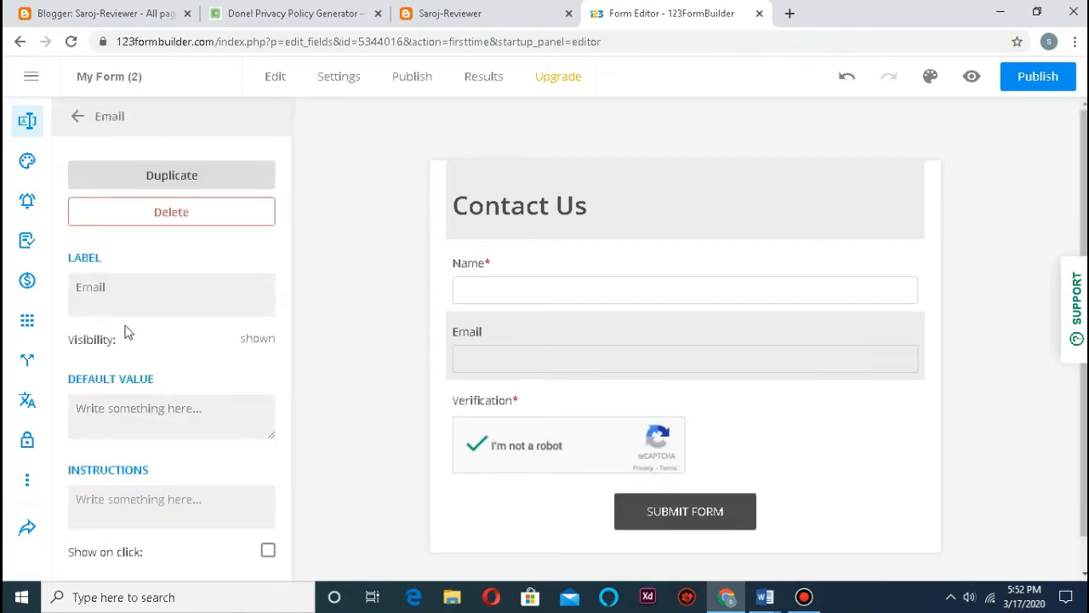
scroll(136, 333, "down", 3)
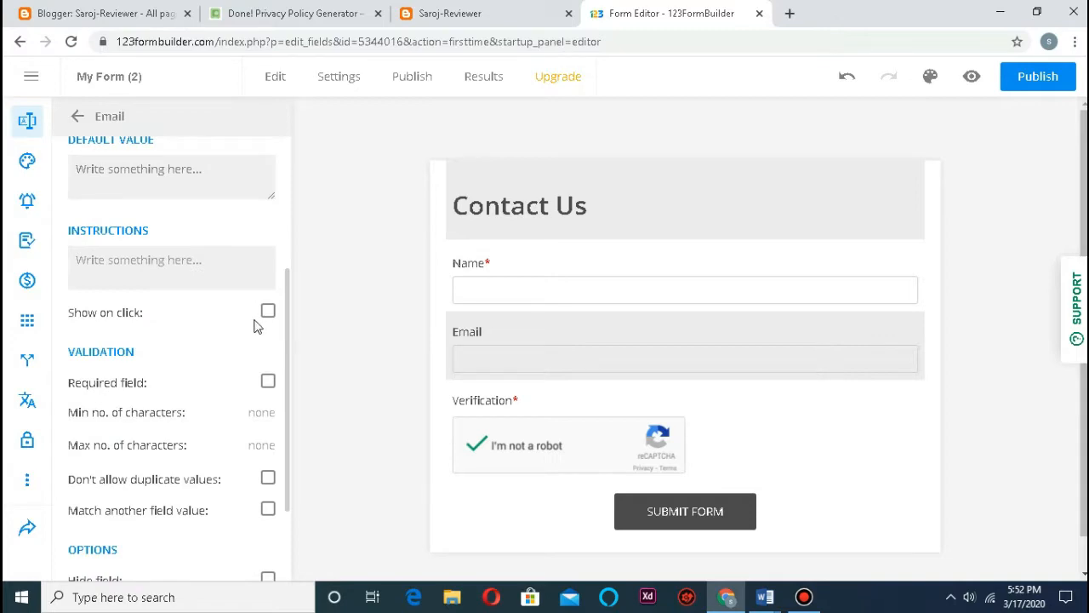
left_click(268, 380)
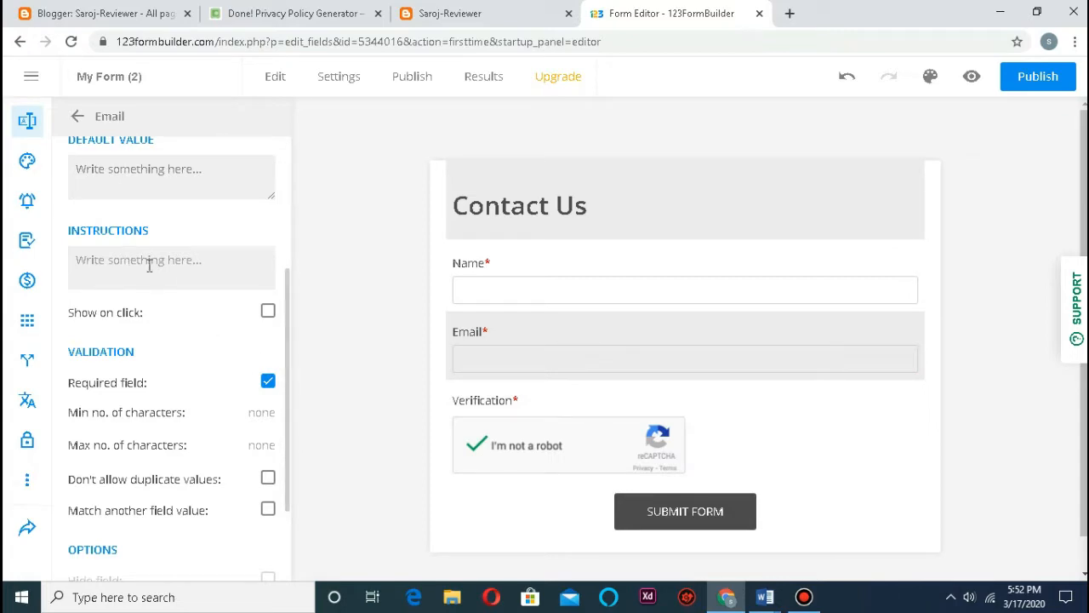
scroll(153, 281, "up", 3)
left_click(77, 116)
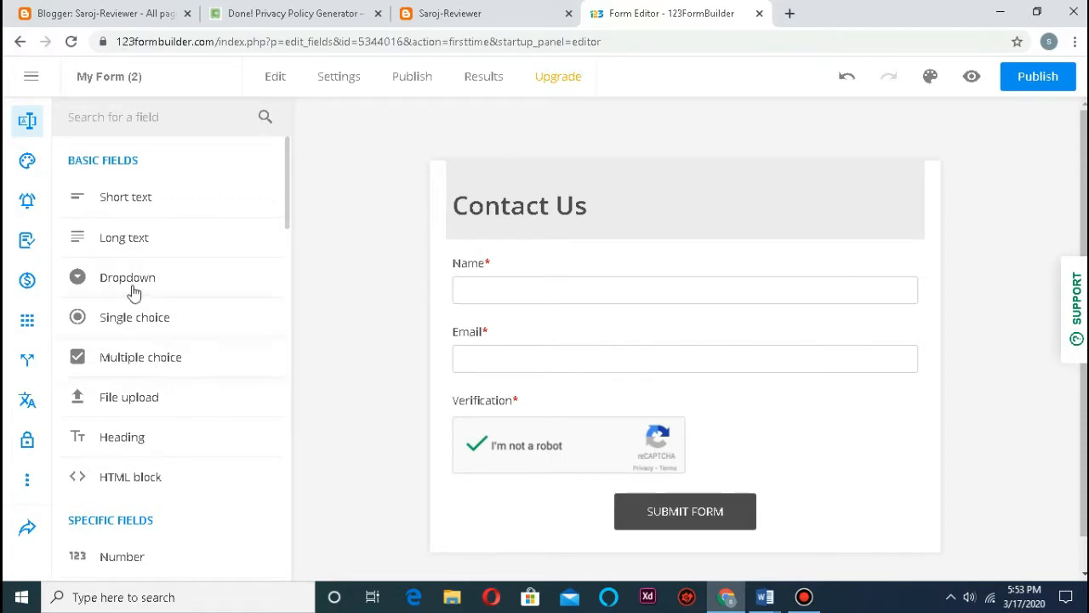
Step: Add a Long text field labelled 'Message' and make it required
left_click(129, 246)
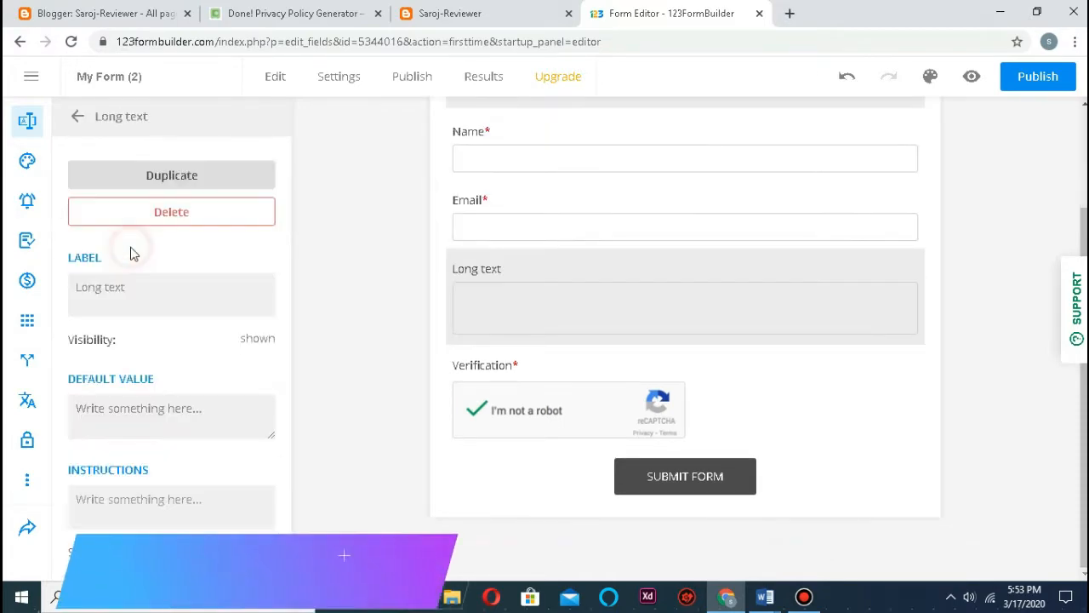
left_click(488, 271)
left_click(163, 292)
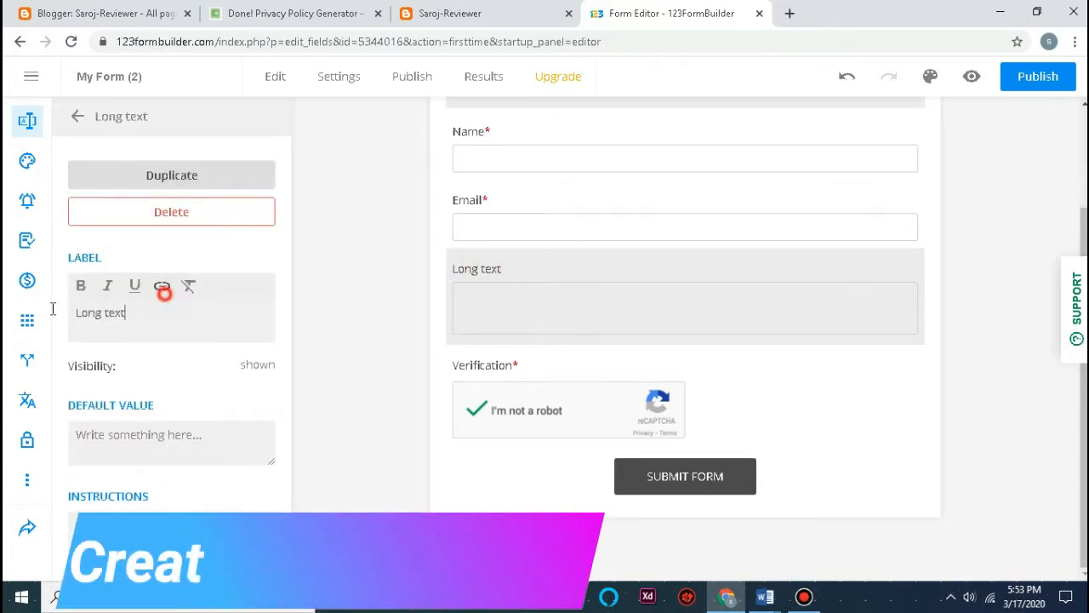
left_click_drag(53, 309, 142, 318)
type("Message")
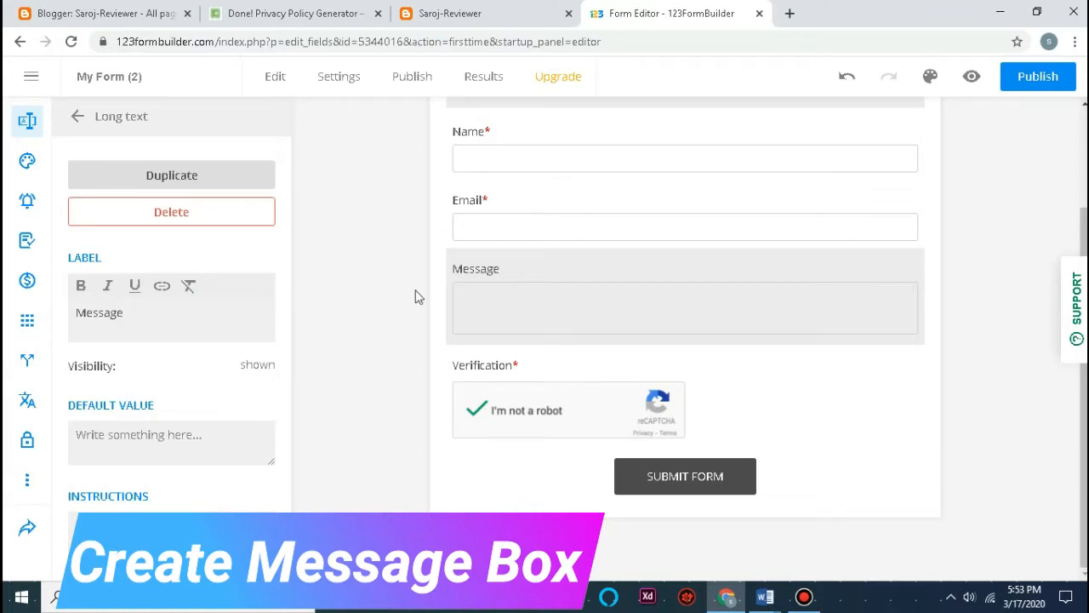
scroll(217, 413, "down", 2)
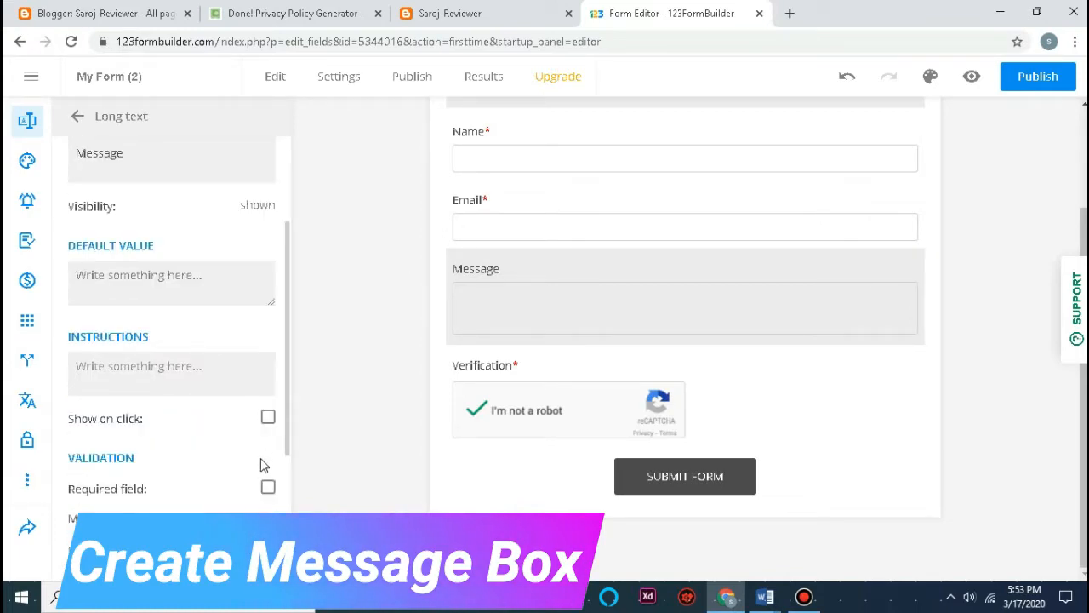
scroll(277, 480, "down", 1)
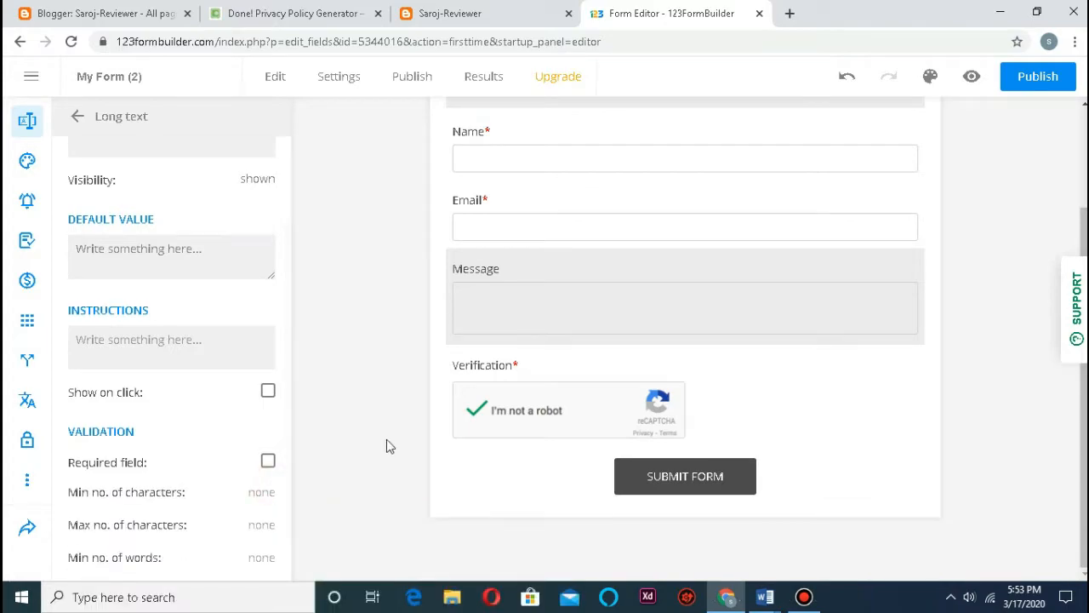
left_click(268, 461)
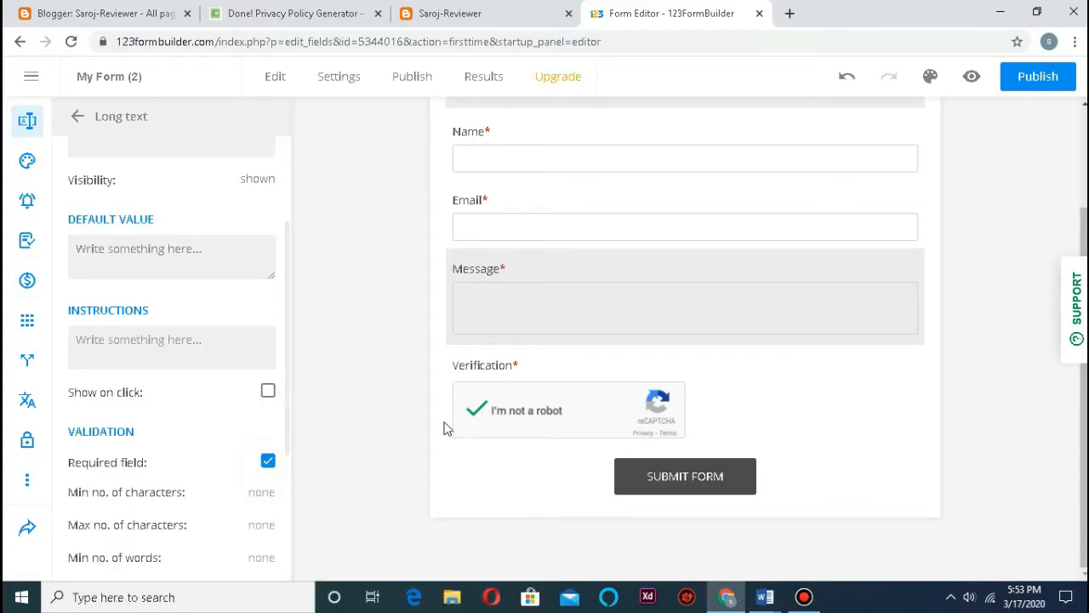
Step: Review the finished form and its Submit button settings
scroll(468, 392, "up", 2)
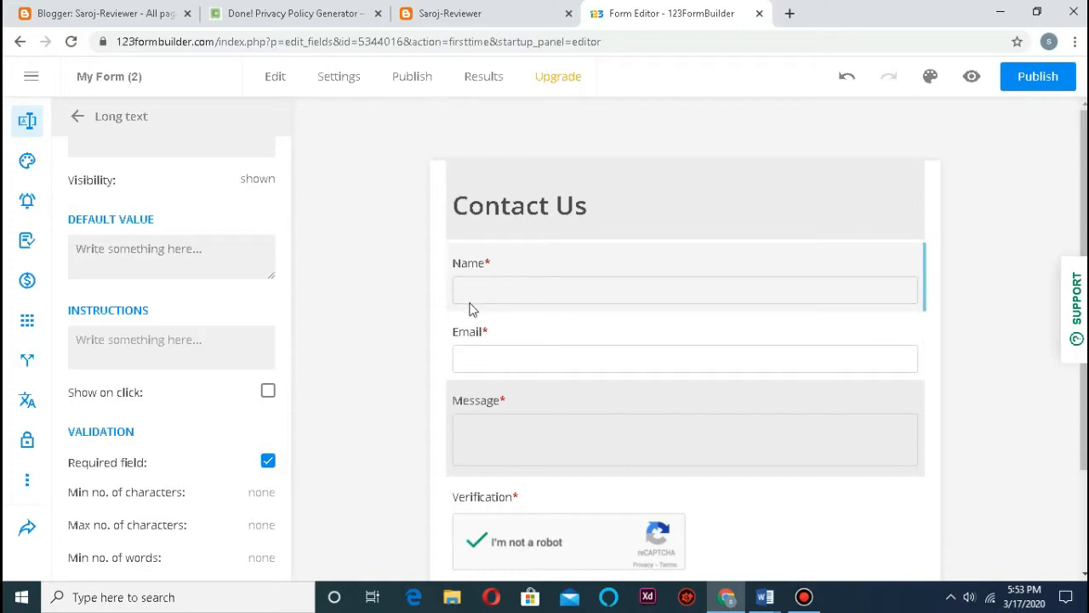
left_click(321, 348)
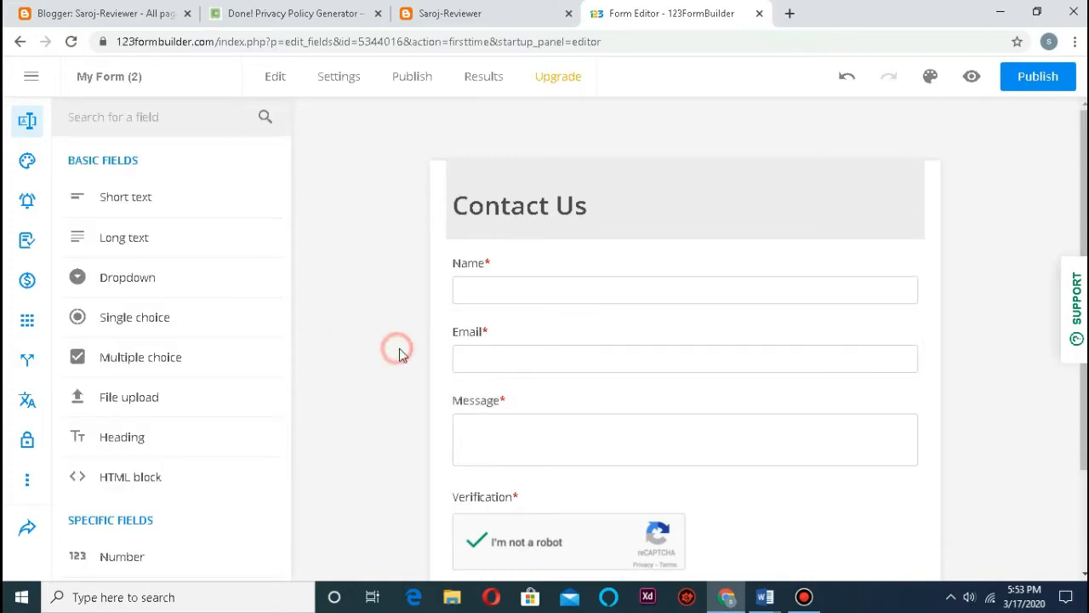
scroll(527, 304, "down", 2)
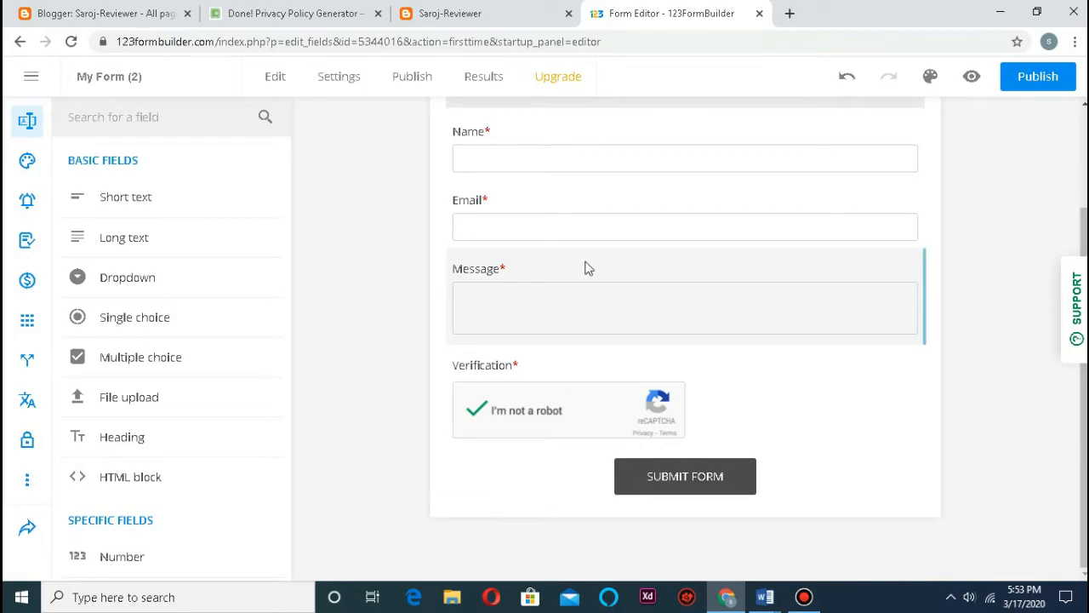
left_click(683, 477)
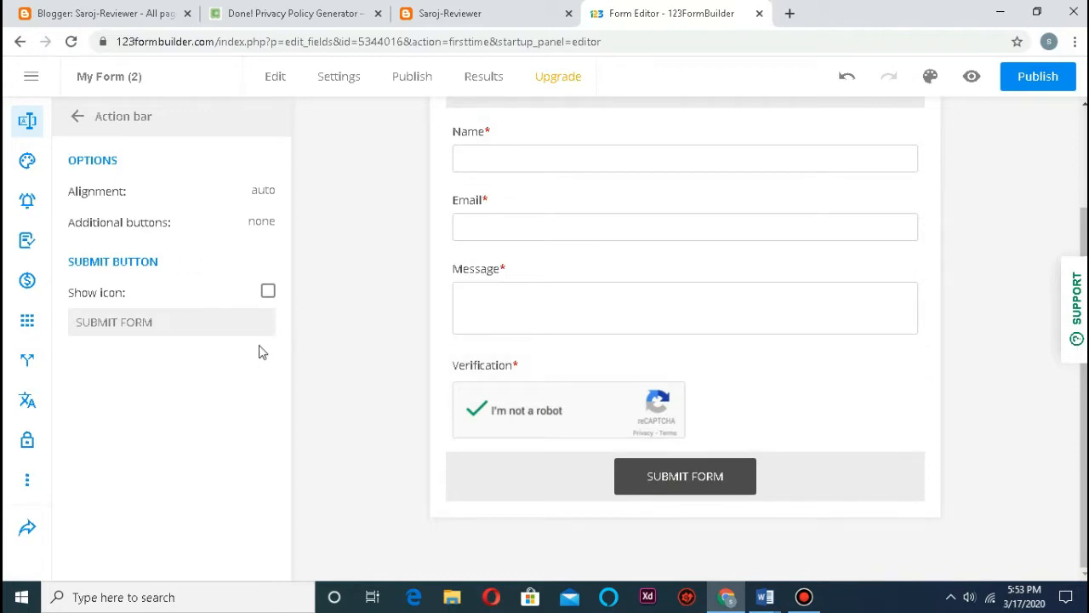
scroll(588, 323, "up", 2)
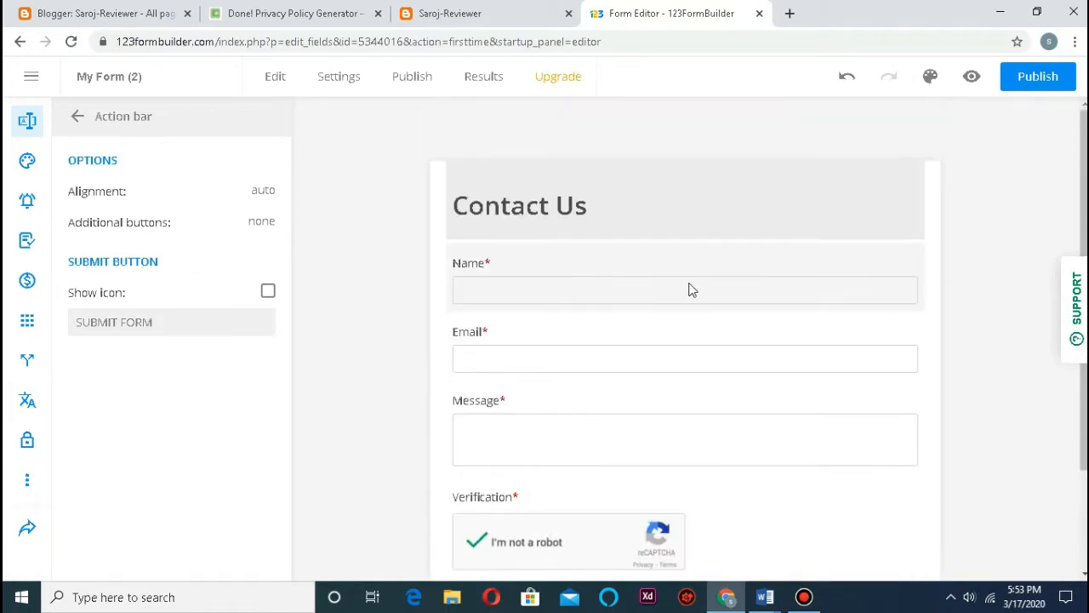
left_click(1027, 80)
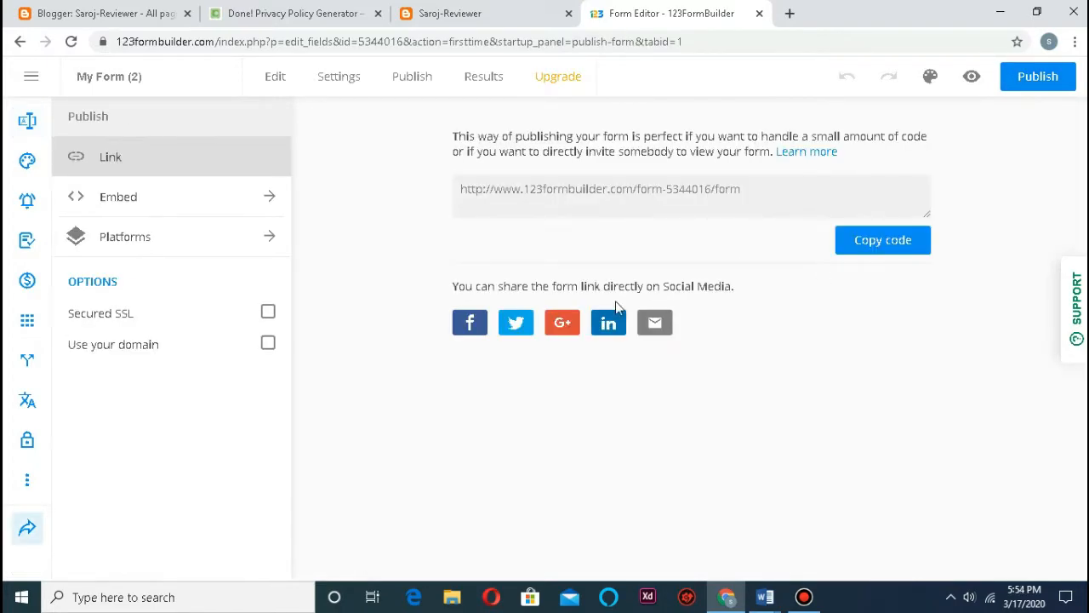
Step: Copy the form's JavaScript embed code and switch to the Saroj-Reviewer blog tab
left_click(89, 201)
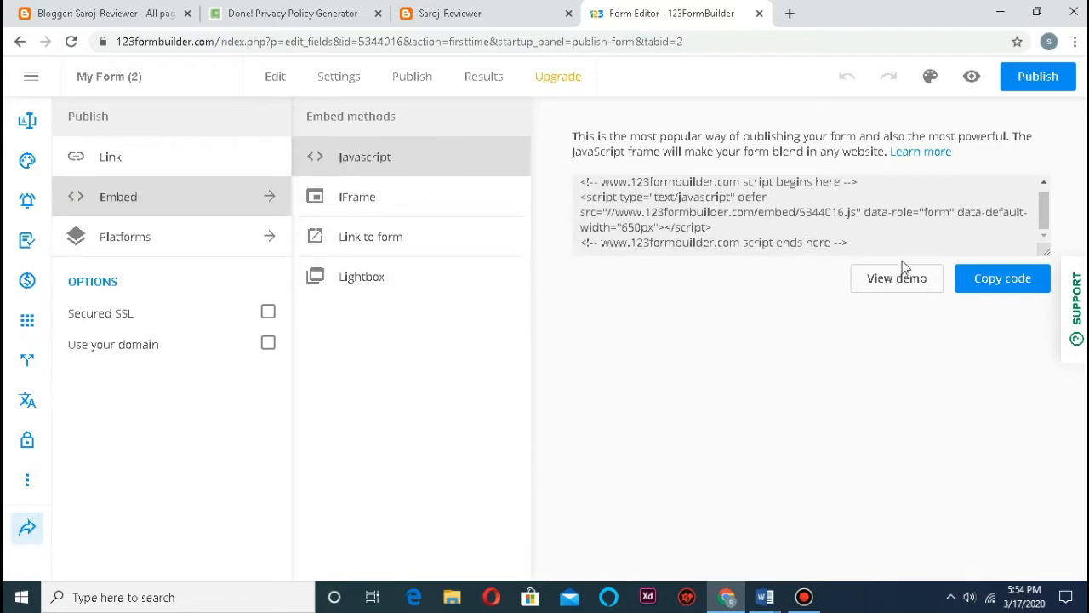
left_click(966, 288)
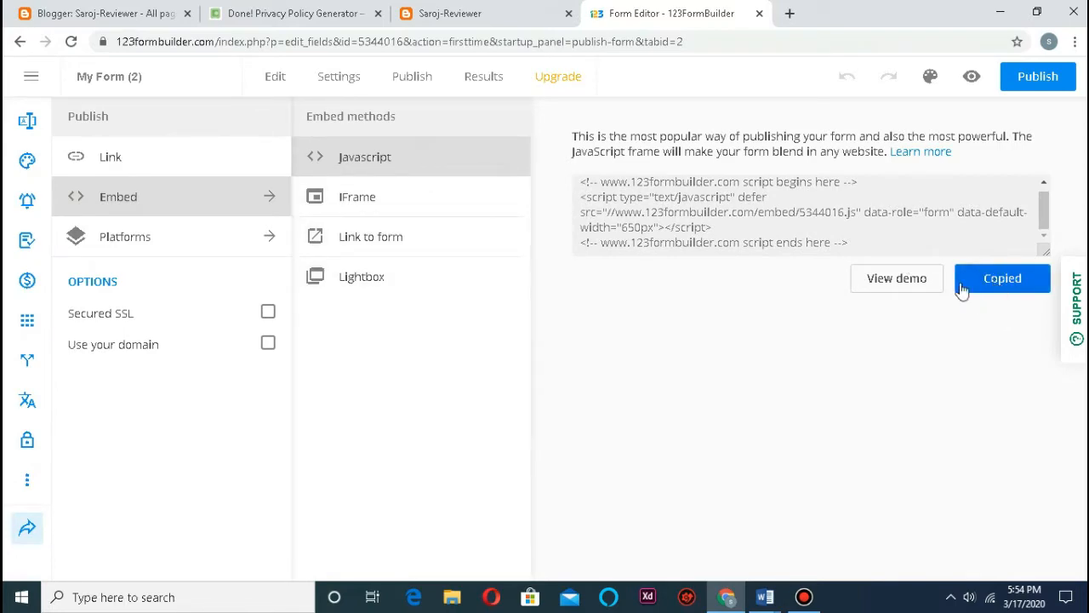
left_click(451, 13)
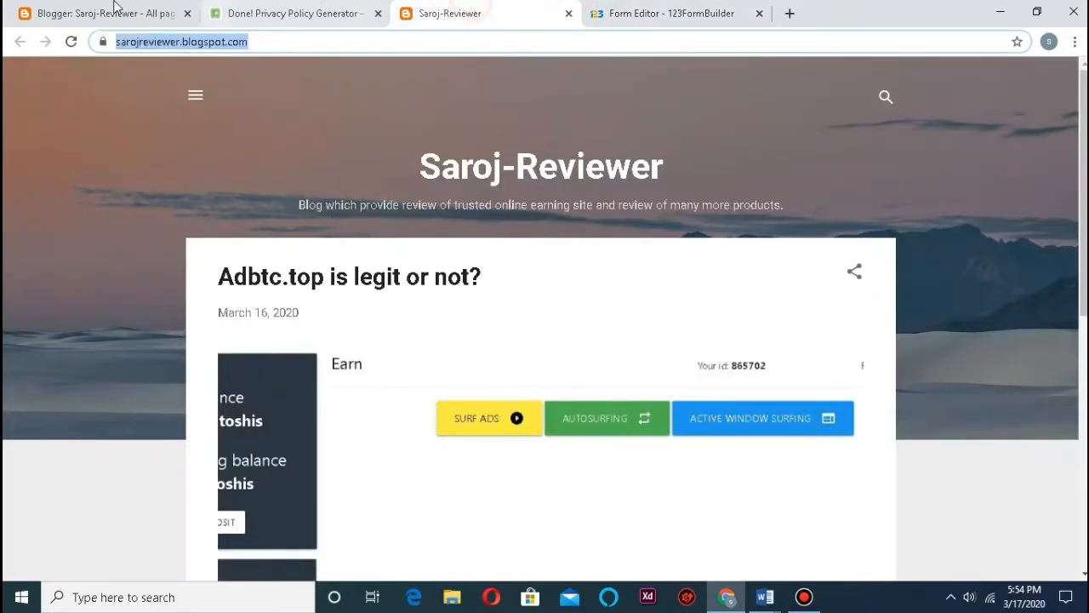
Step: Create a new Blogger page with the 123FormBuilder embed script pasted into its HTML
left_click(102, 12)
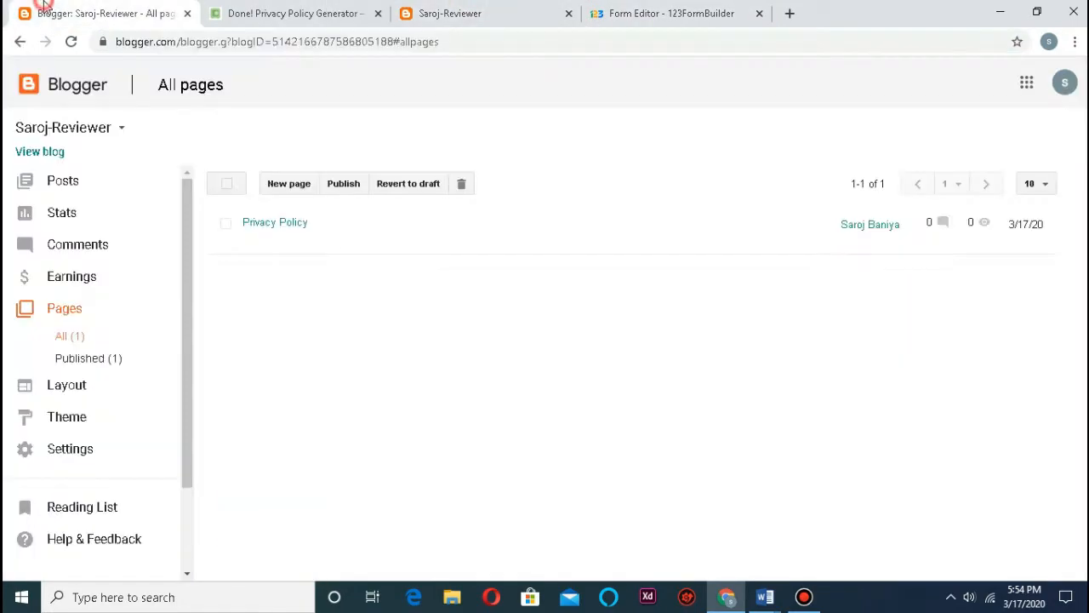
left_click(290, 183)
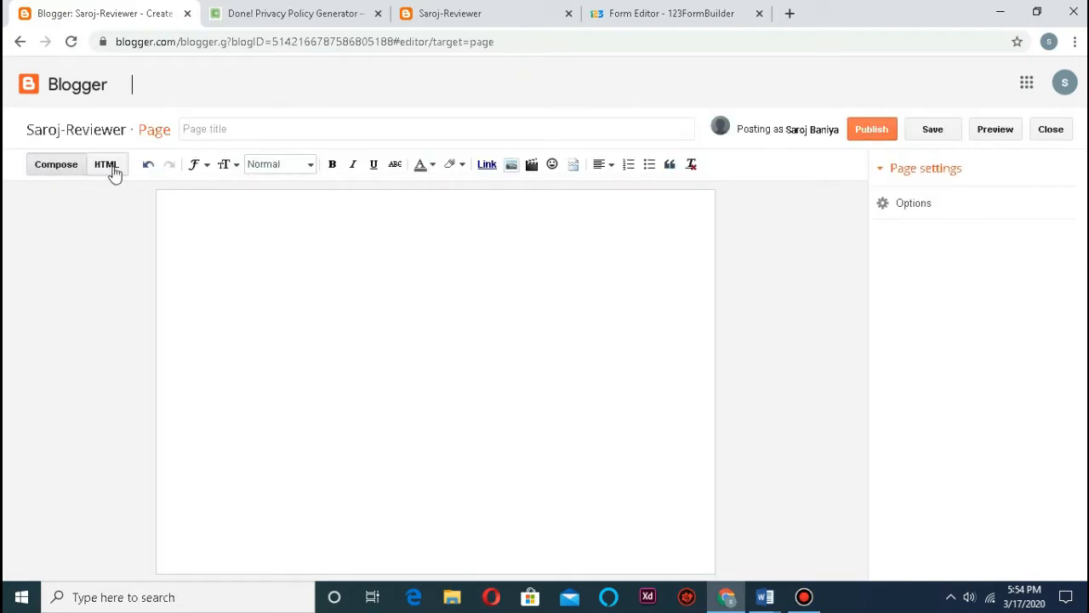
left_click(108, 166)
right_click(197, 264)
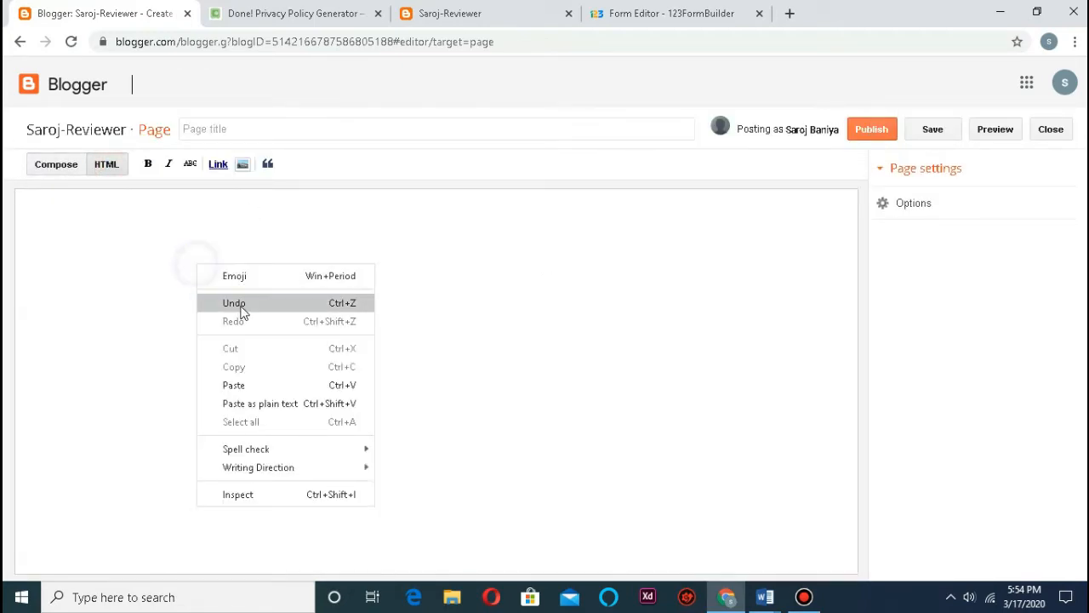
left_click(251, 384)
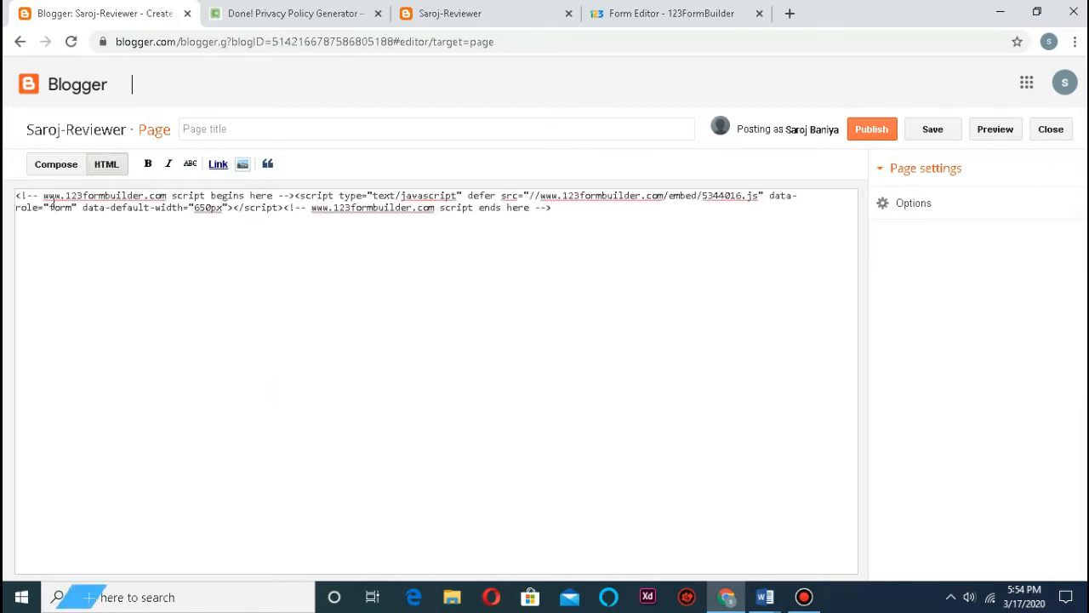
left_click(53, 167)
left_click(275, 124)
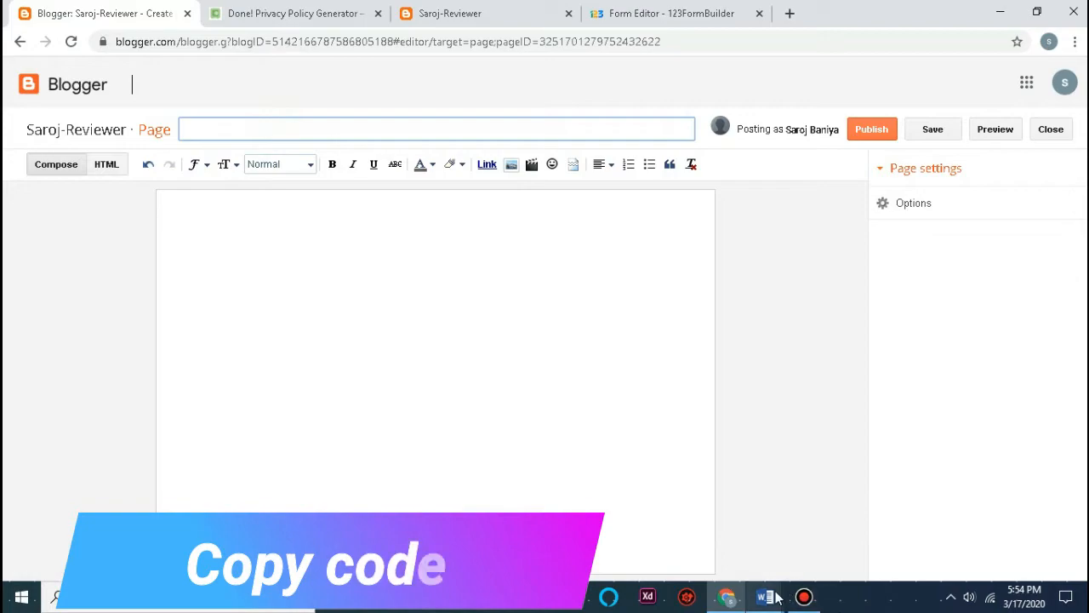
Step: Select the 'Contact us' heading in the Word pages document for the page title
mouse_move(765, 595)
left_click(814, 533)
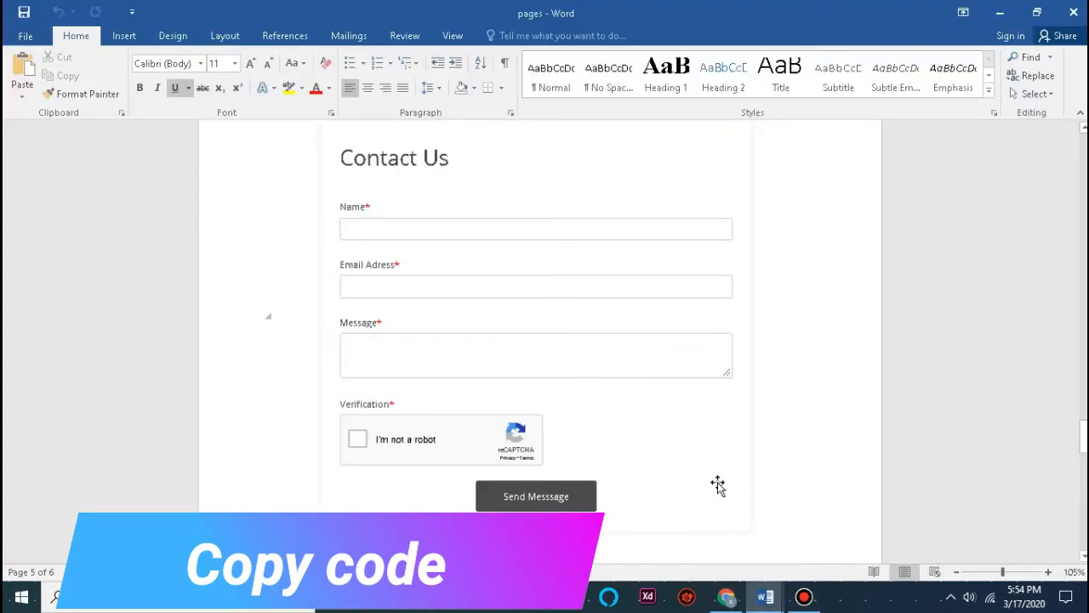
scroll(672, 406, "up", 10)
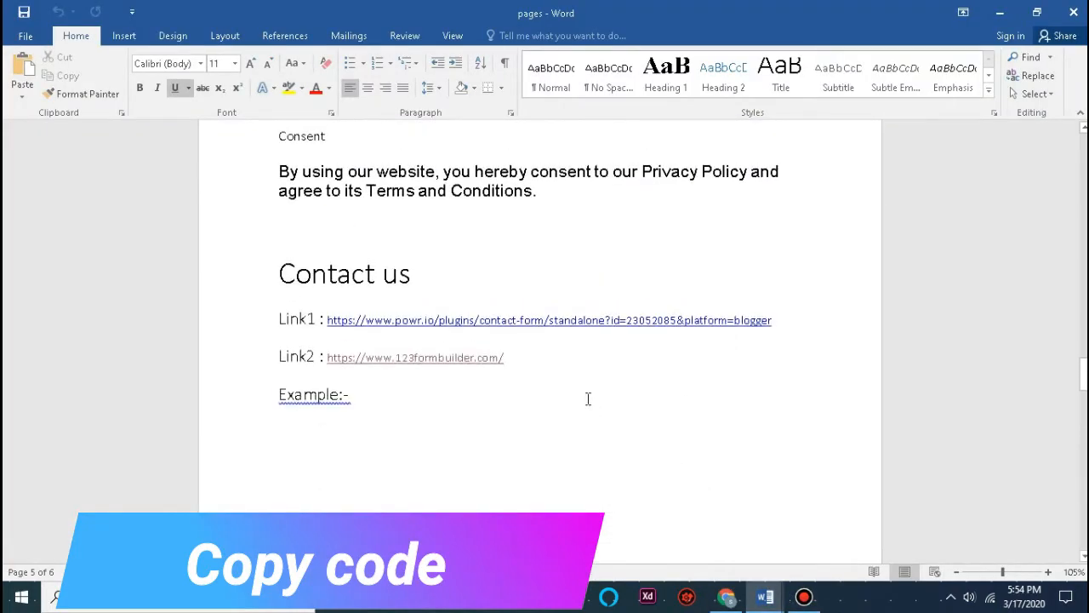
left_click_drag(466, 280, 281, 285)
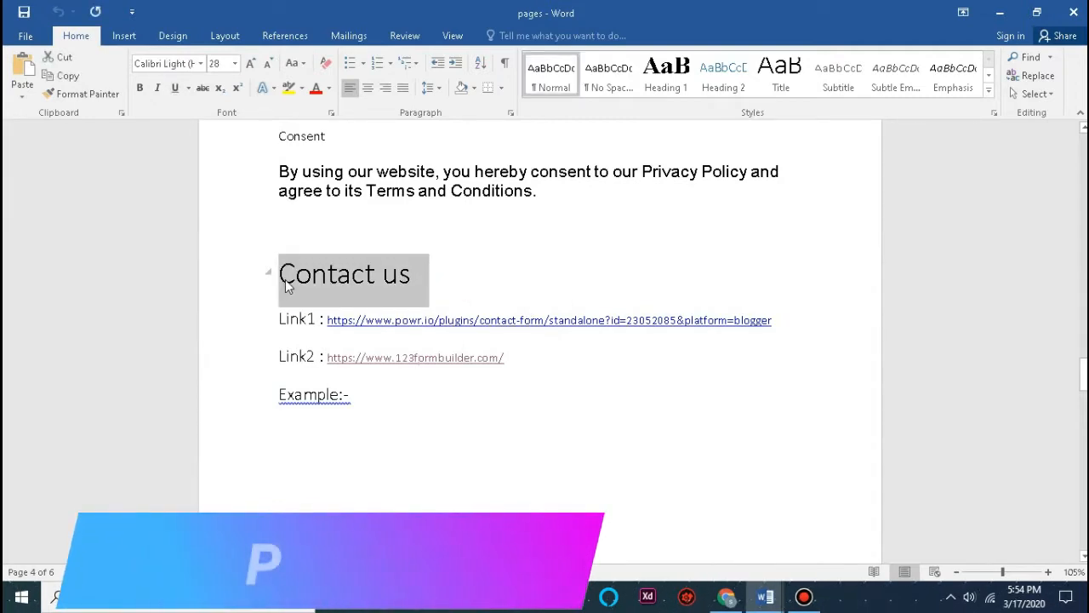
left_click(730, 599)
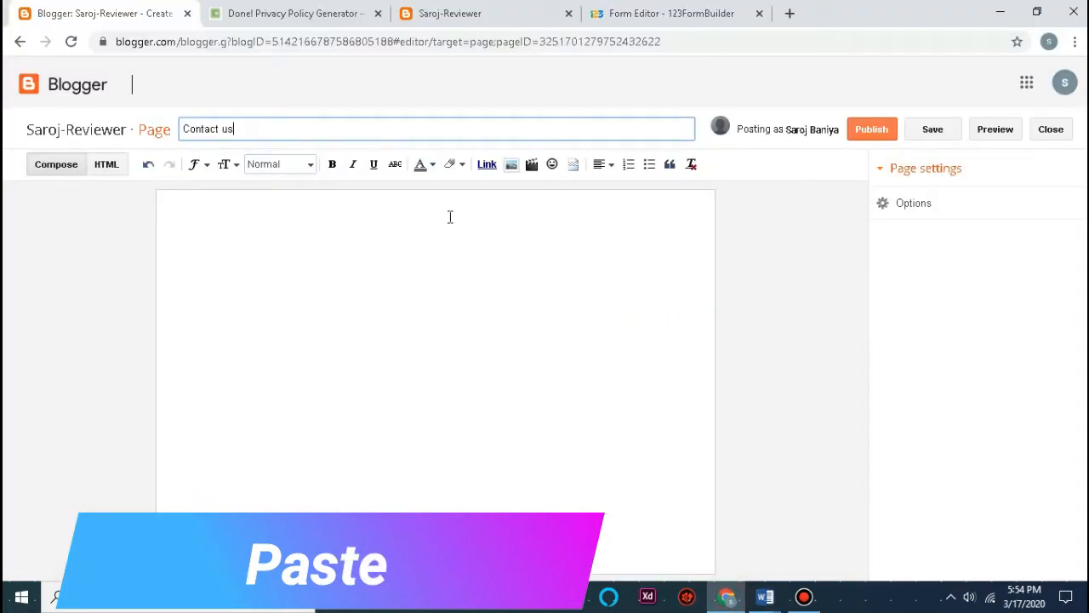
Step: Publish the Contact us page, then view it live and close the old Privacy Policy view
left_click(402, 247)
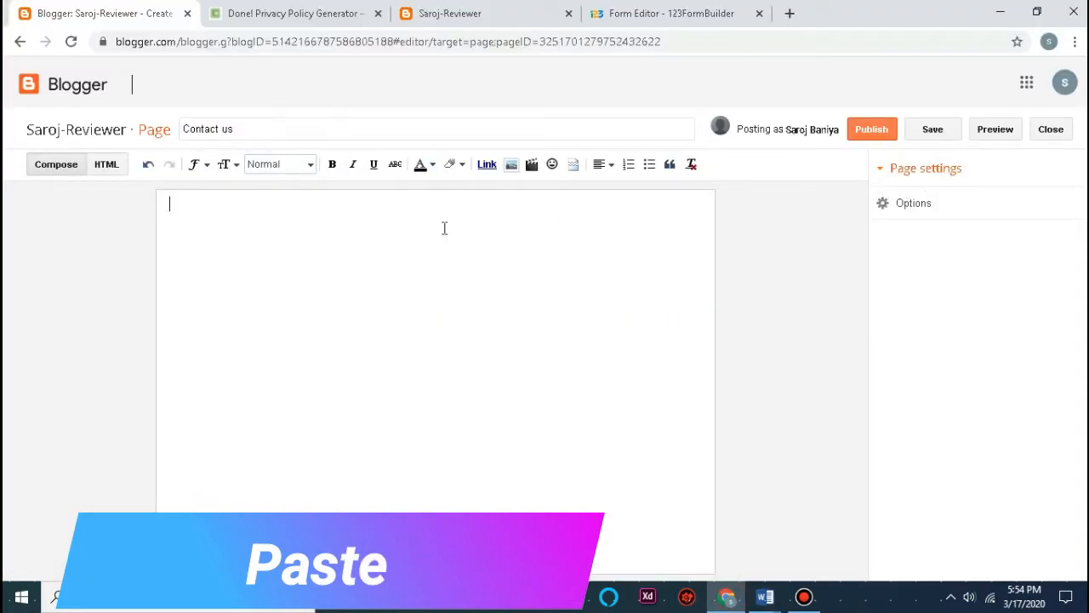
left_click(864, 136)
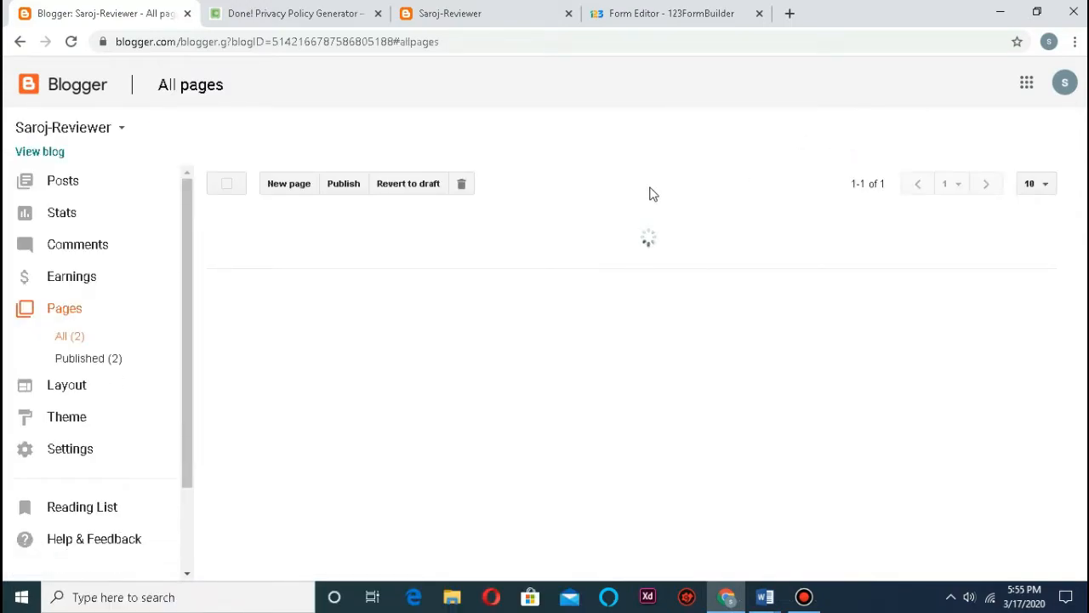
left_click(281, 292)
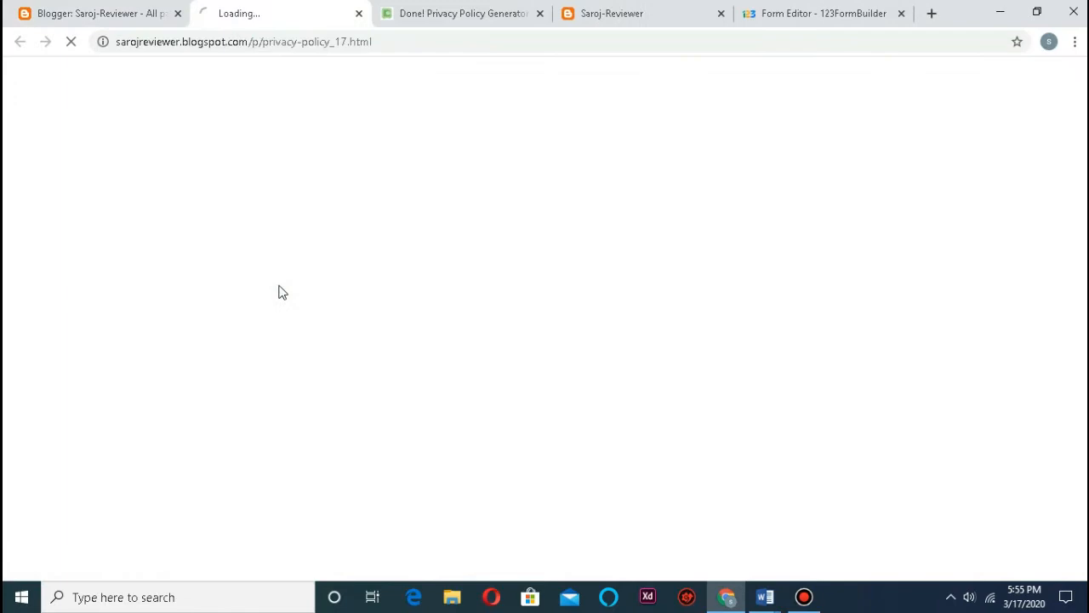
left_click(153, 15)
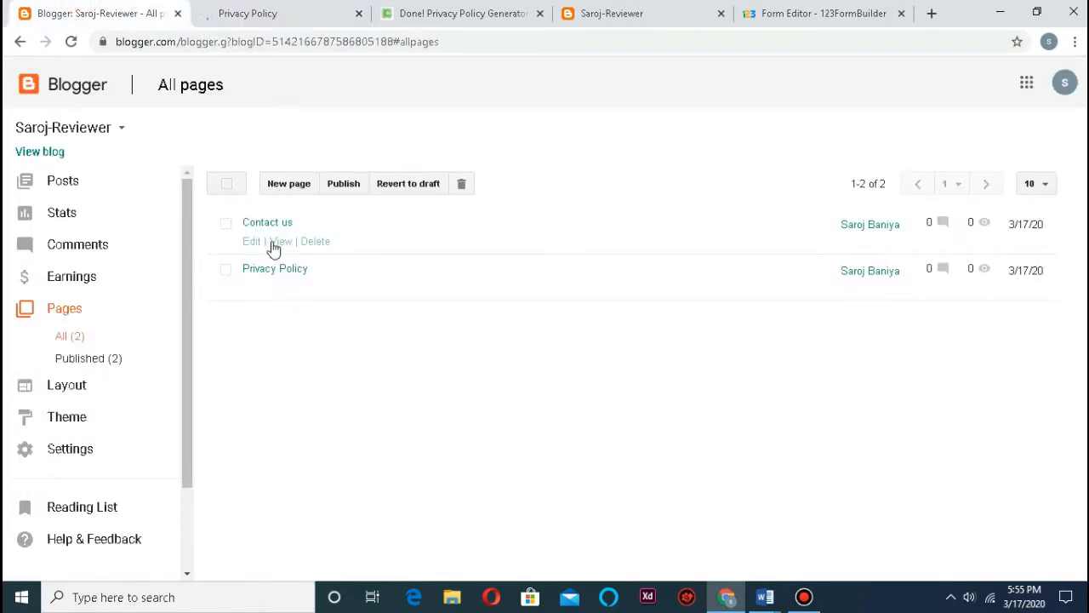
left_click(276, 243)
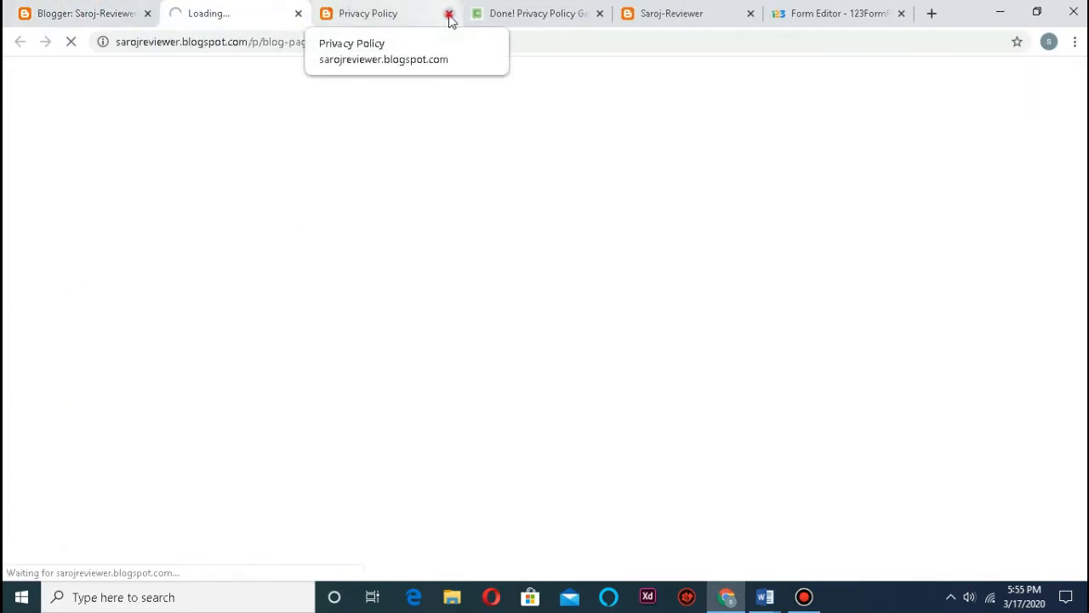
left_click(449, 14)
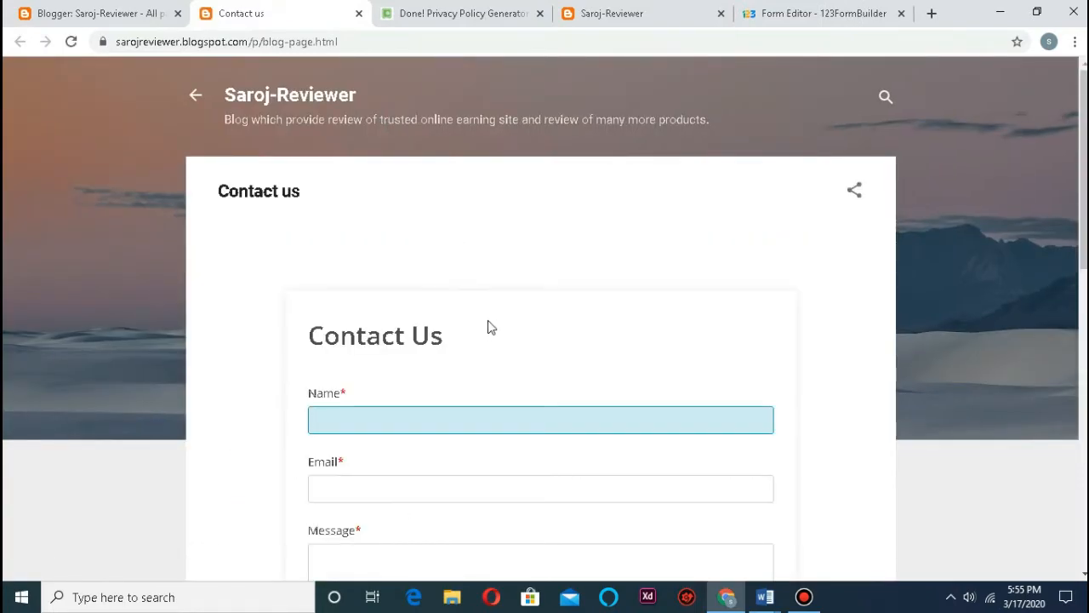
Step: Scroll through the live contact form and compare it with the 123FormBuilder embed code
scroll(491, 328, "down", 5)
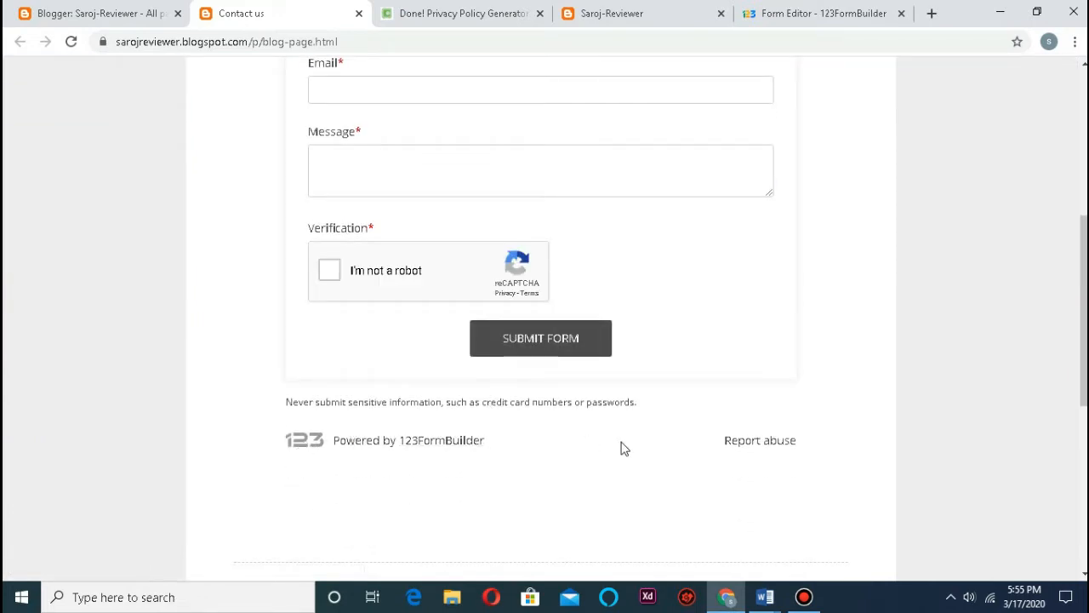
scroll(557, 447, "up", 5)
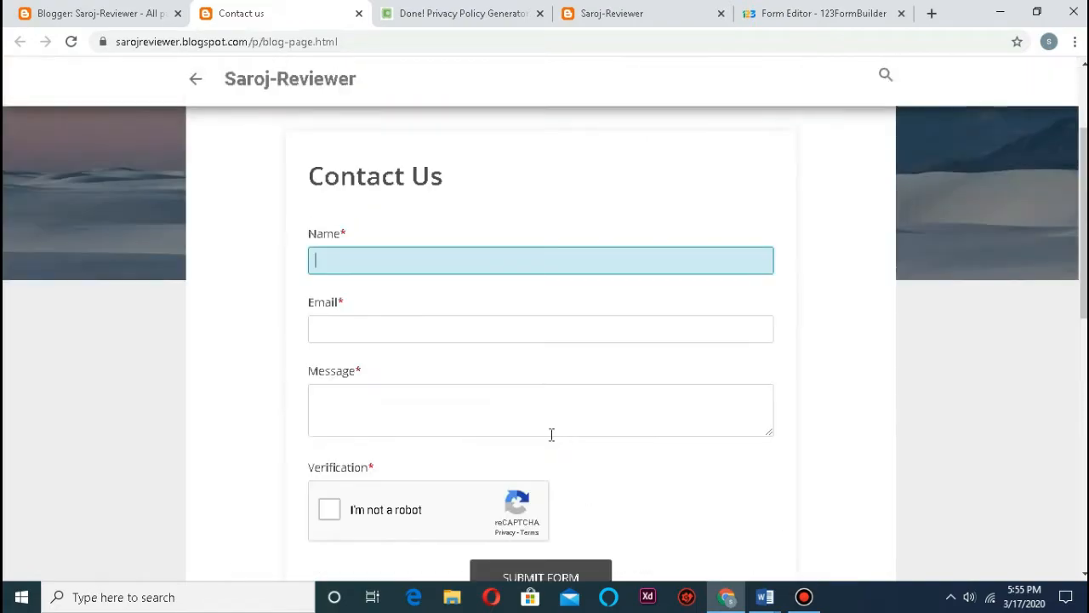
scroll(474, 360, "down", 5)
scroll(528, 390, "down", 1)
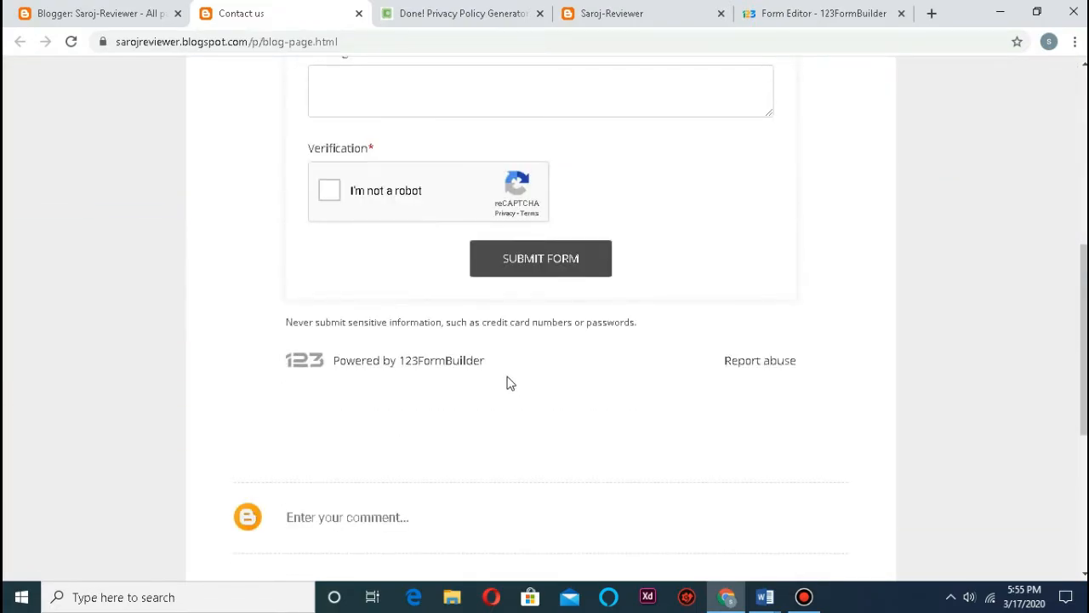
scroll(508, 374, "up", 5)
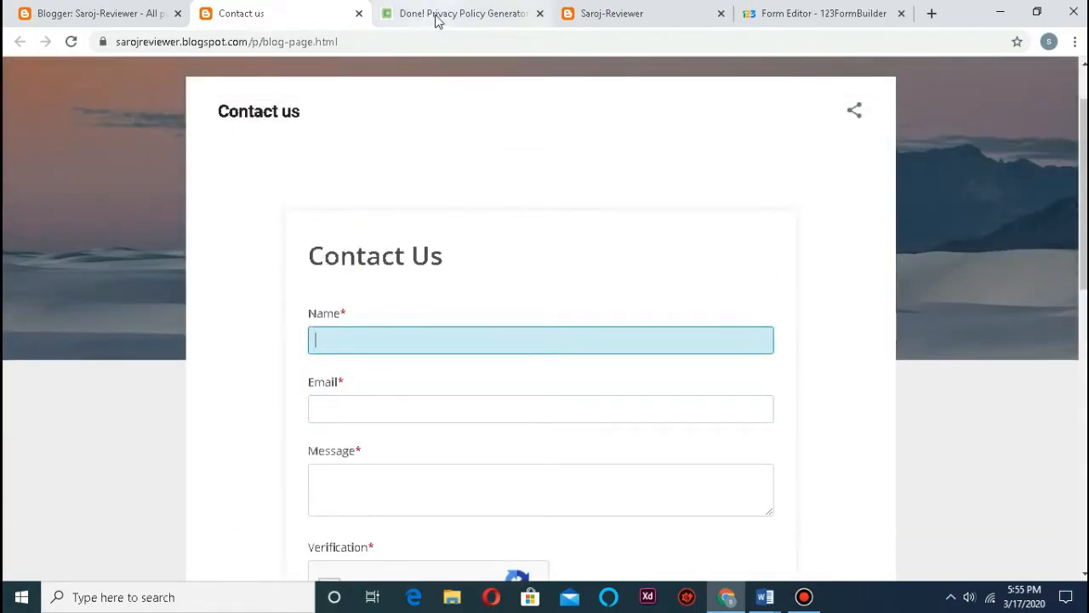
left_click(817, 13)
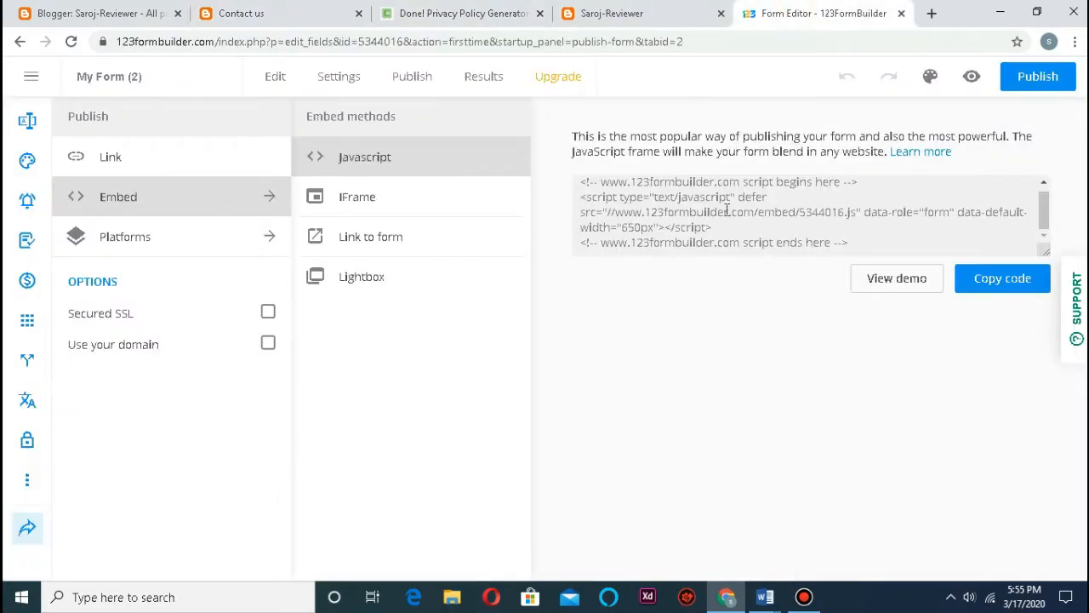
left_click(299, 12)
scroll(425, 181, "down", 2)
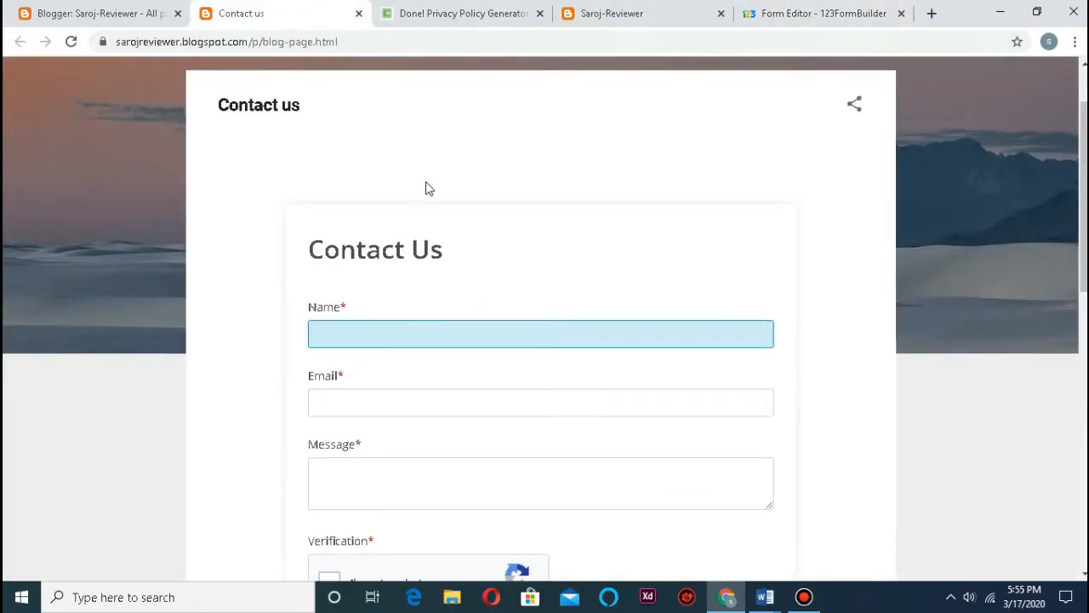
scroll(417, 181, "up", 2)
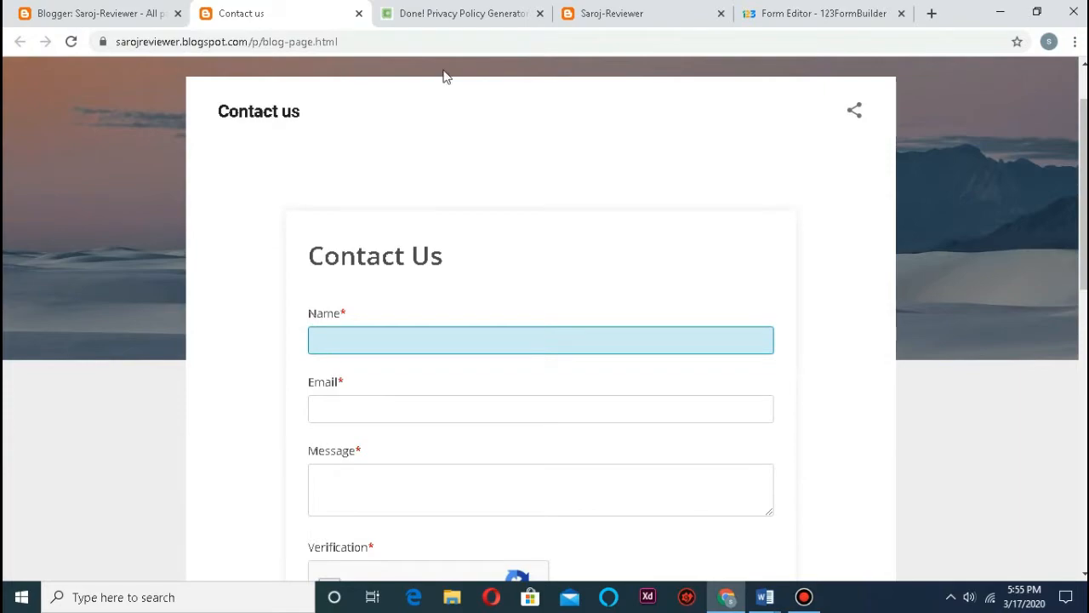
Step: Close the Contact us view, read the About Us notes in the 'pages' Word document, then return to Blogger
left_click(359, 12)
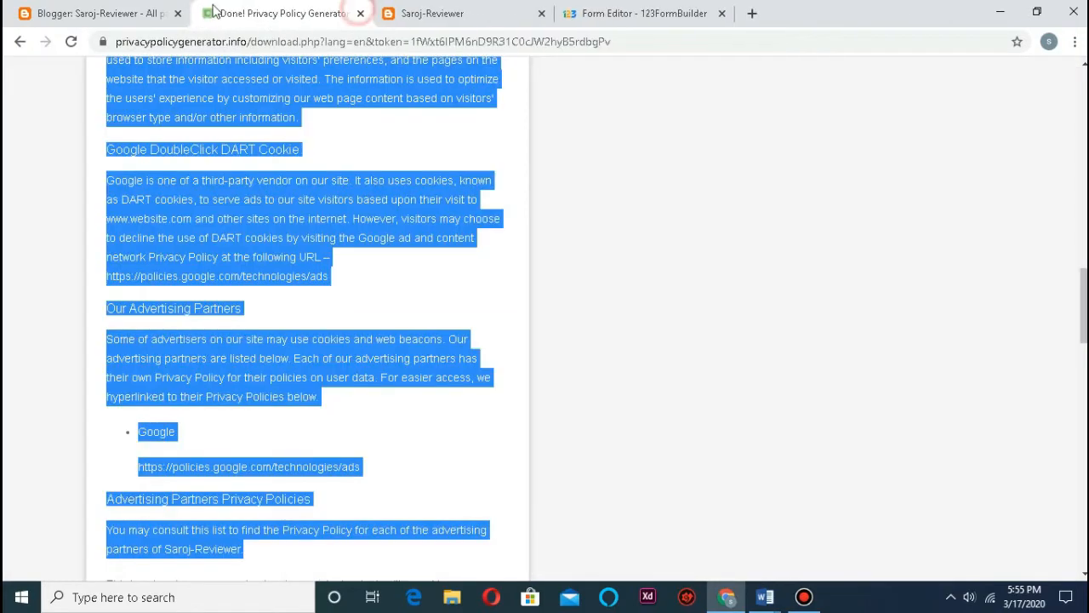
left_click(119, 13)
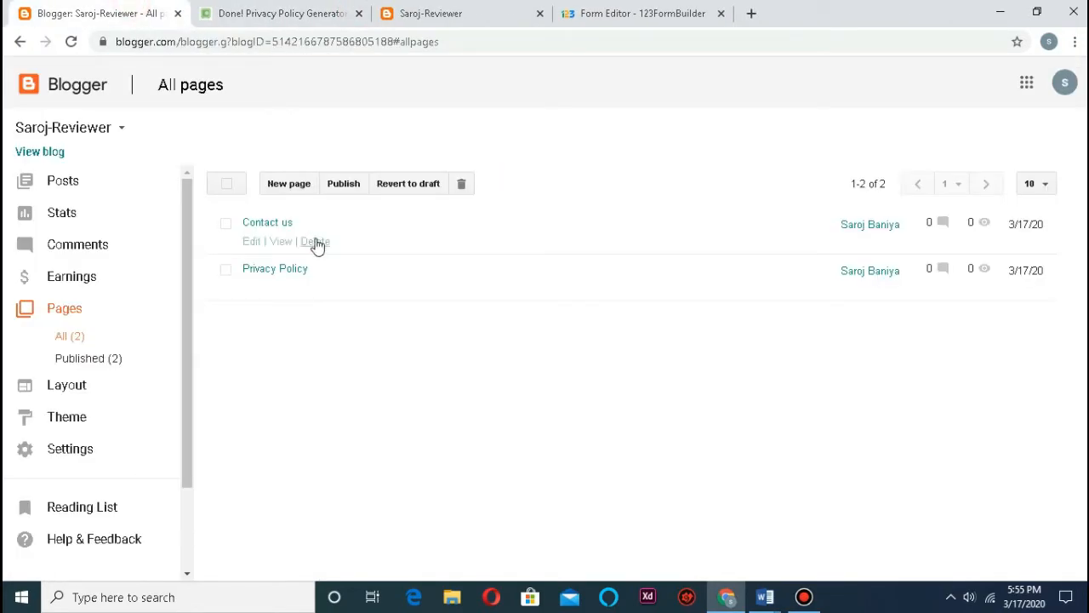
left_click(768, 594)
left_click(810, 557)
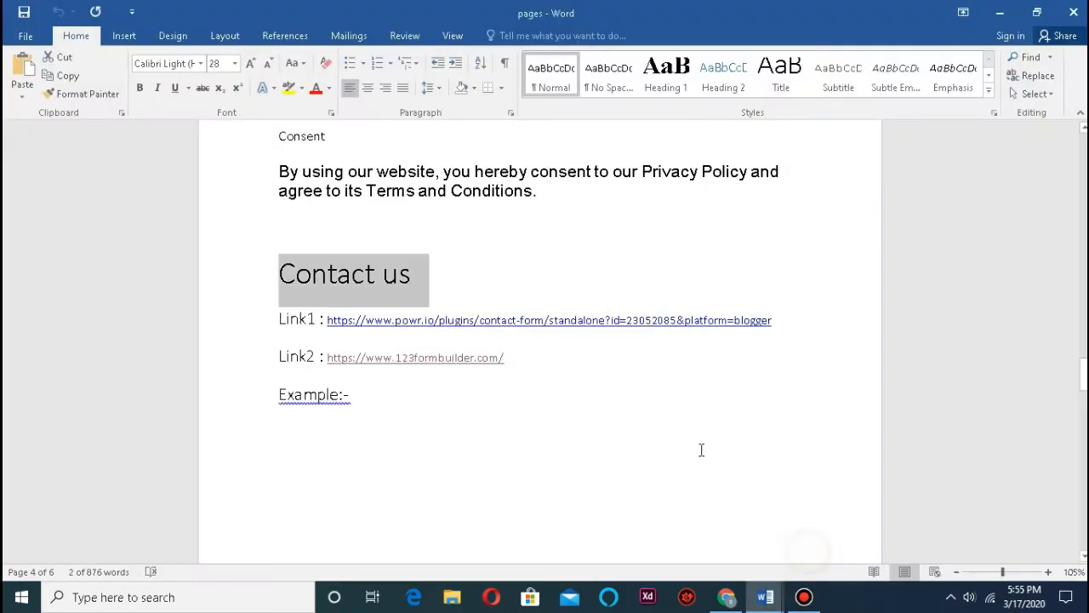
scroll(647, 367, "down", 15)
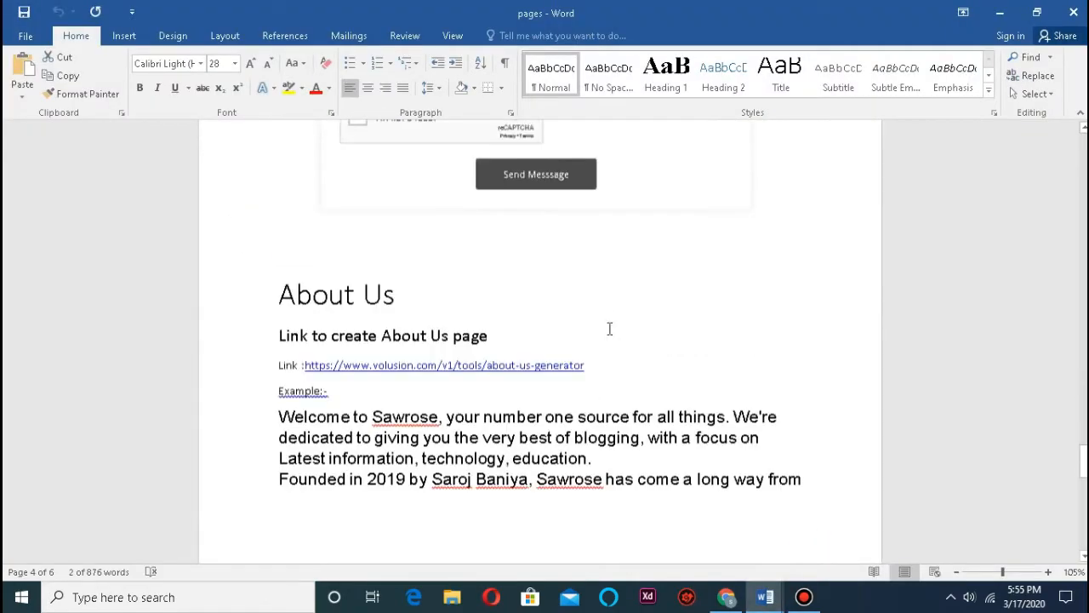
left_click_drag(444, 246, 255, 236)
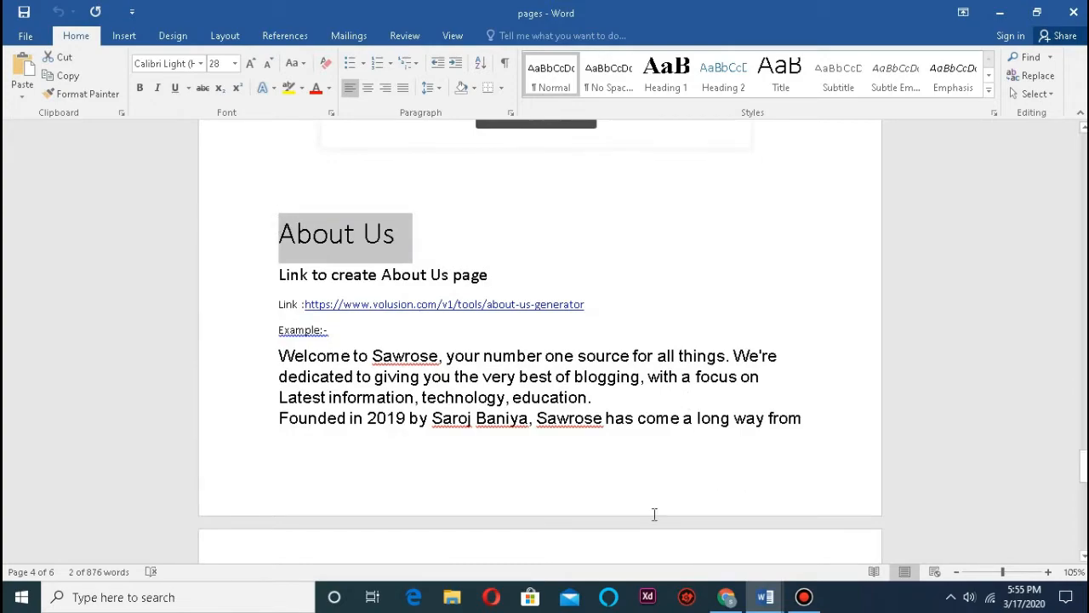
mouse_move(731, 598)
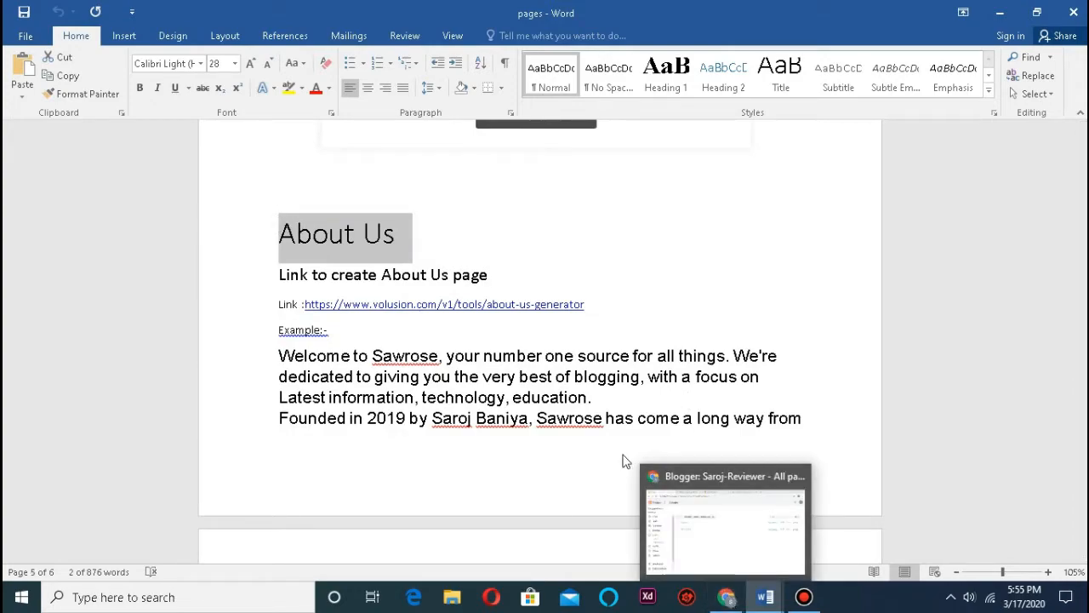
left_click(726, 596)
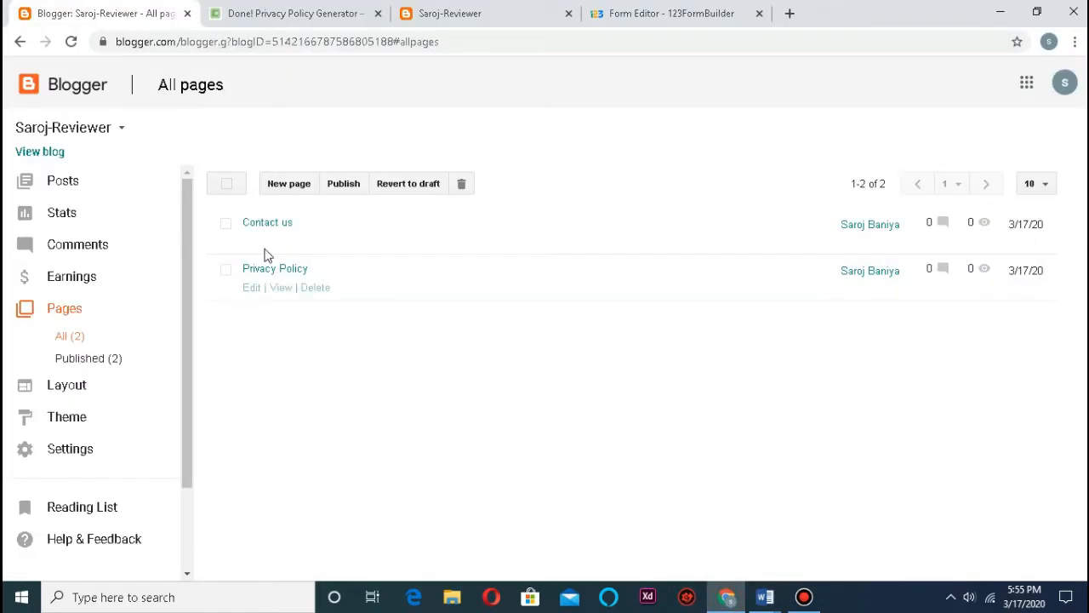
Step: Create a new Blogger page titled 'About Us', then bring the 'pages' Word notes forward
left_click(282, 183)
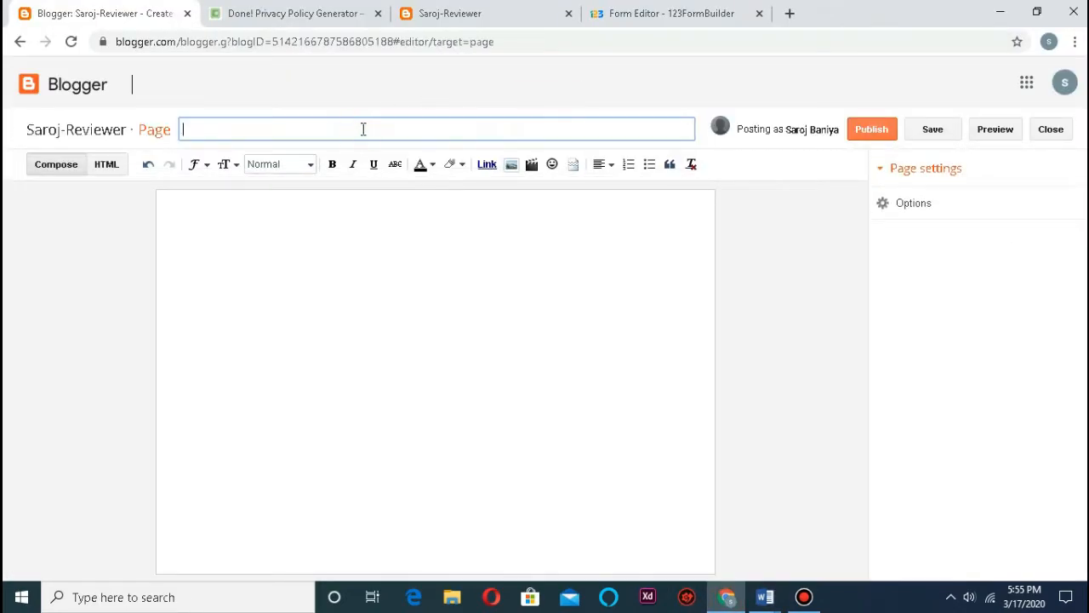
left_click(279, 233)
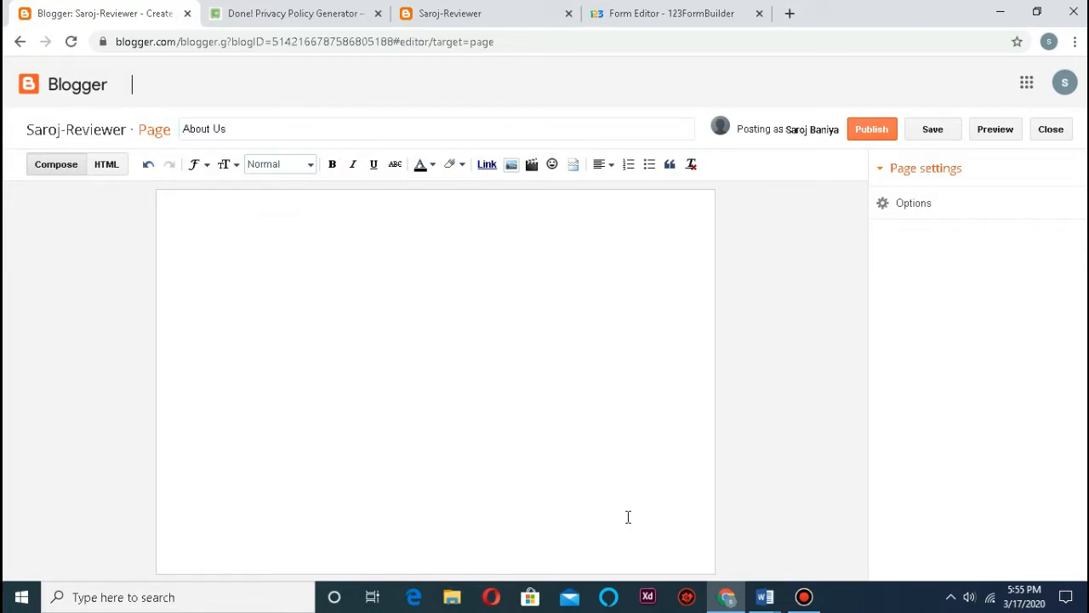
left_click(765, 597)
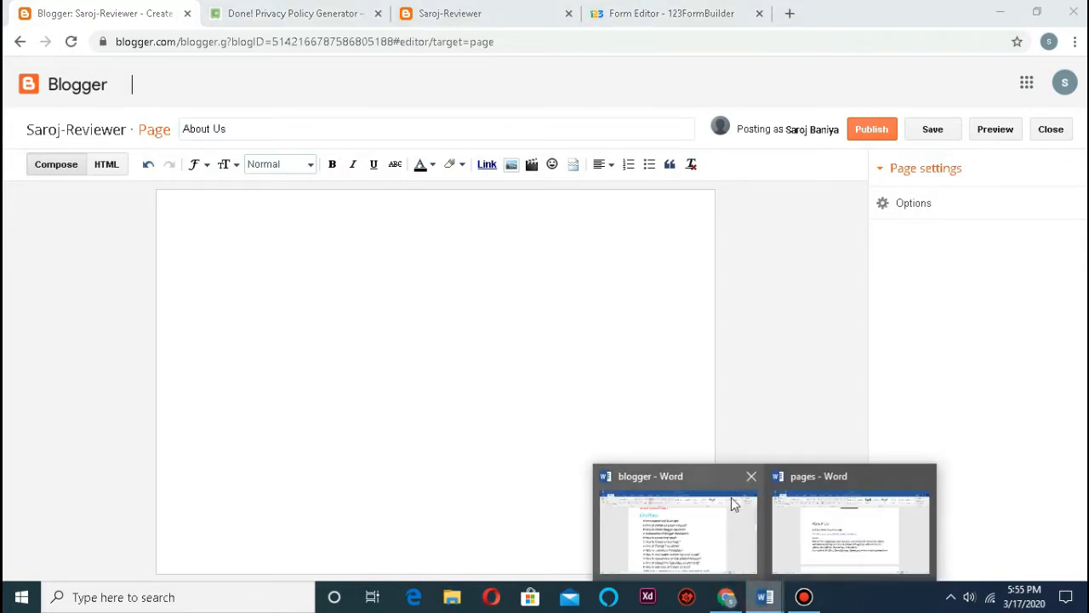
left_click(827, 526)
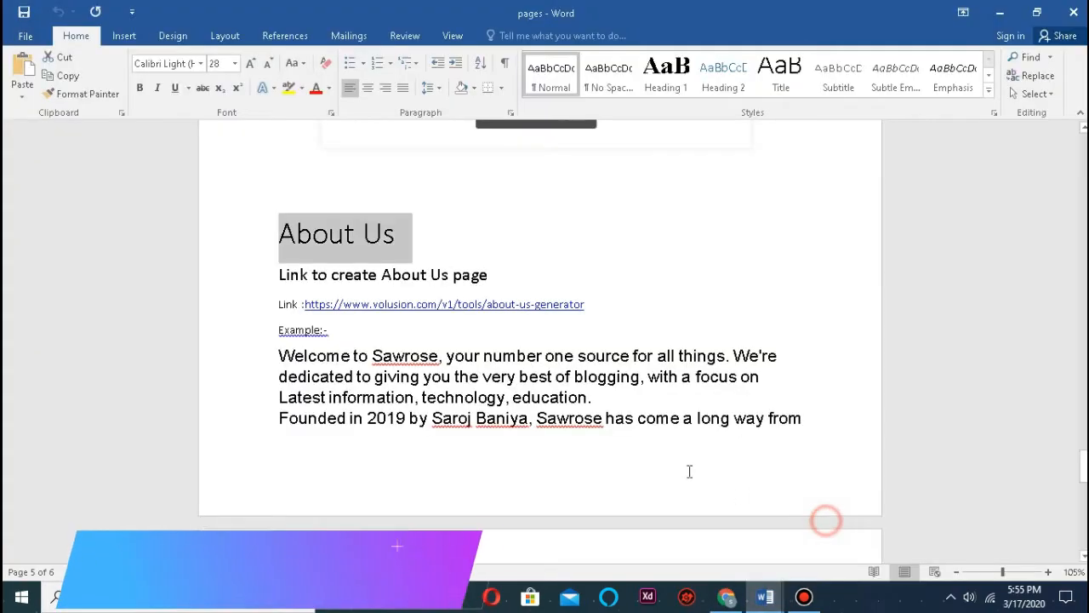
Step: Follow the volusion.com about-us-generator link from the Word notes into the browser
left_click(449, 324)
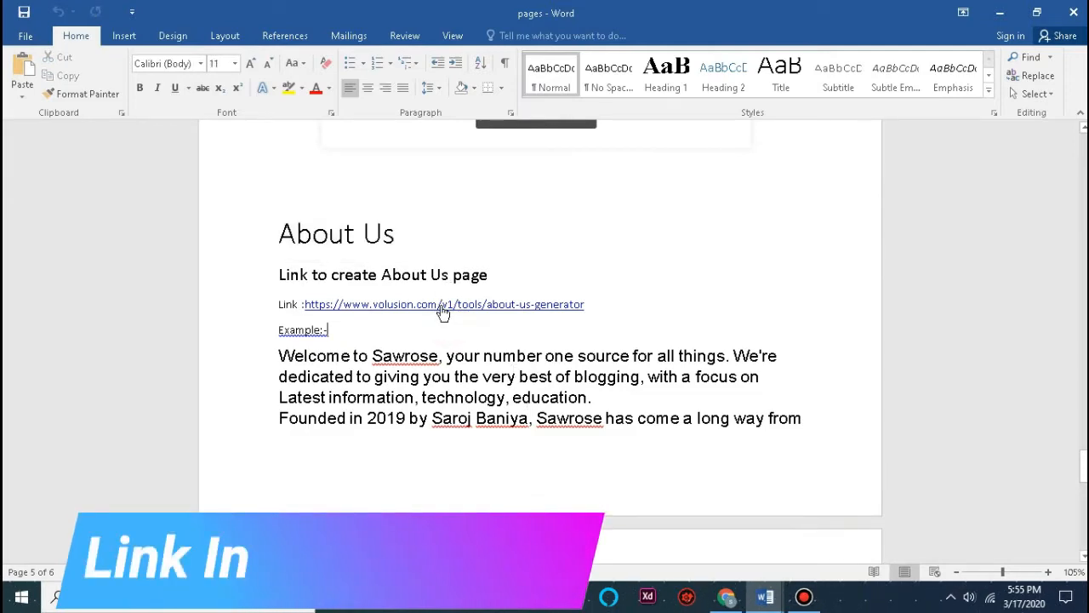
left_click(443, 306, "ctrl")
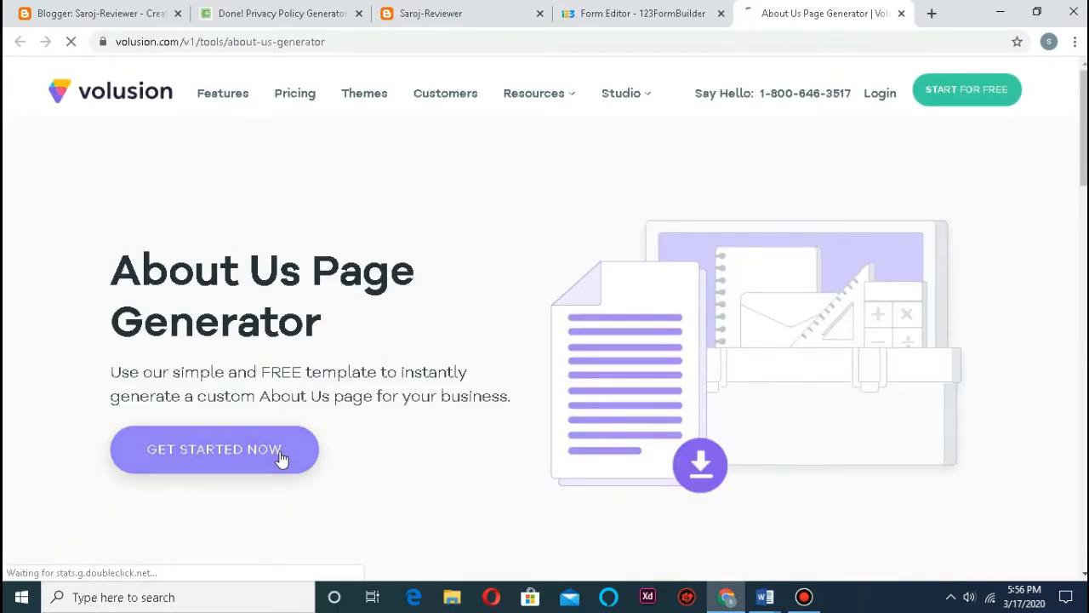
Step: Enter Saroj-Reviewer as the Full Company Legal Name in the generator form
scroll(802, 317, "down", 6)
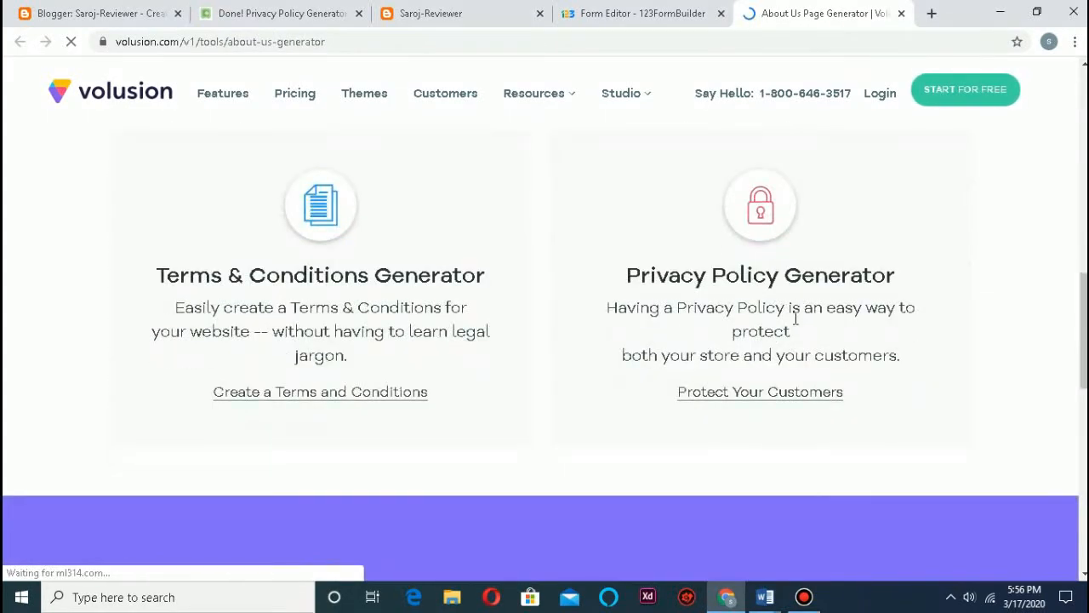
scroll(794, 318, "up", 5)
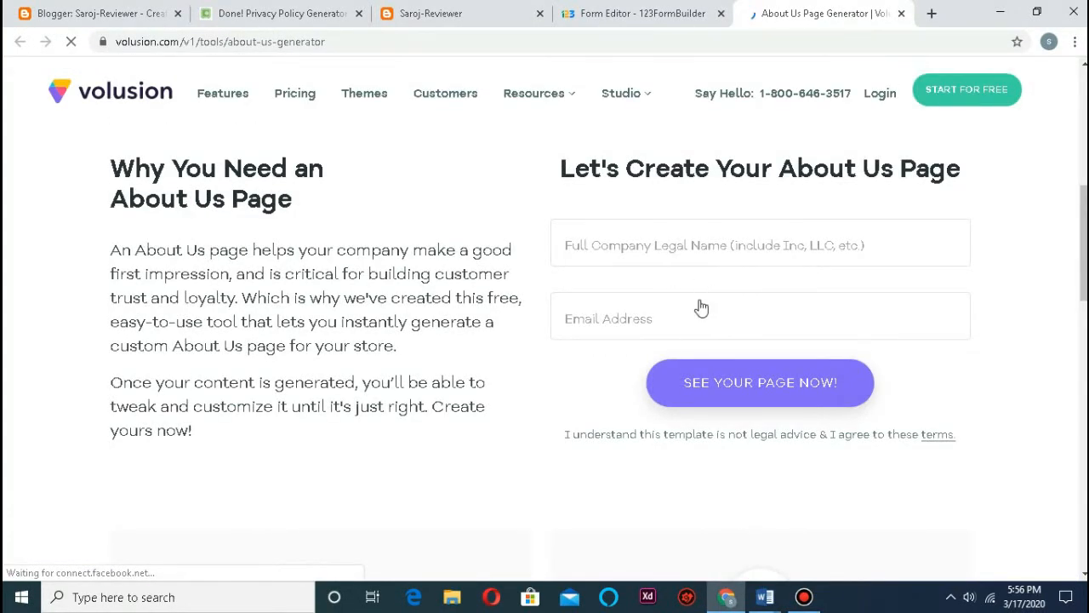
scroll(698, 302, "down", 2)
scroll(696, 299, "up", 4)
scroll(681, 341, "down", 6)
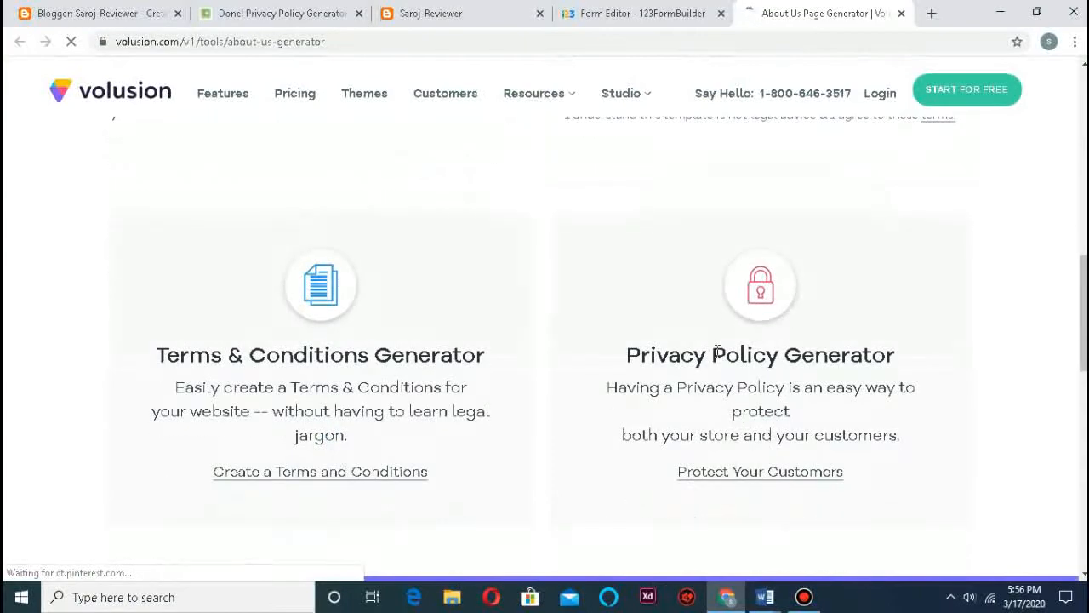
scroll(464, 379, "up", 2)
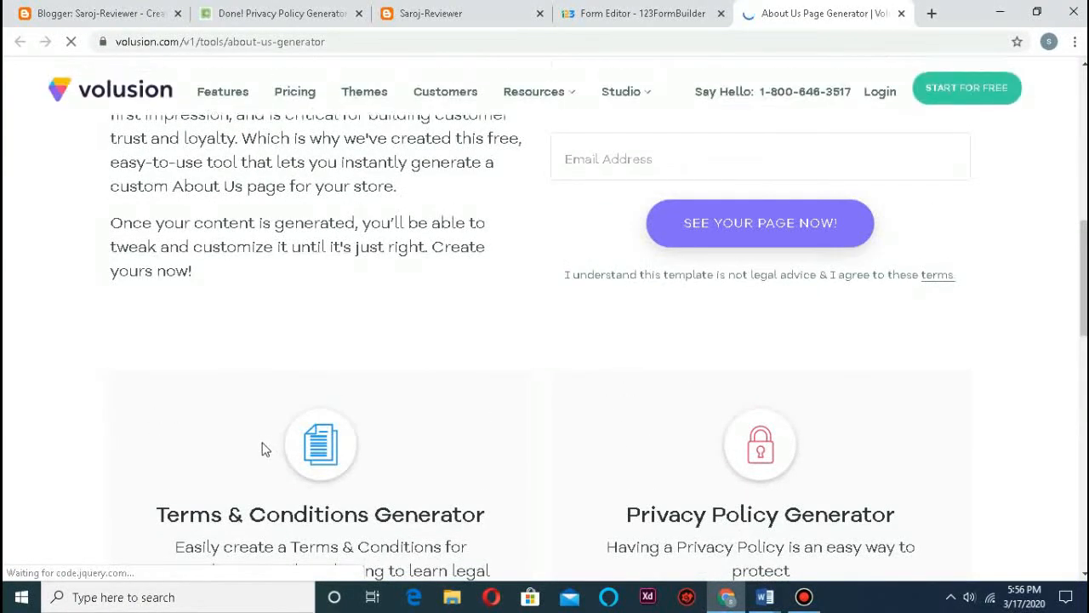
scroll(263, 445, "down", 3)
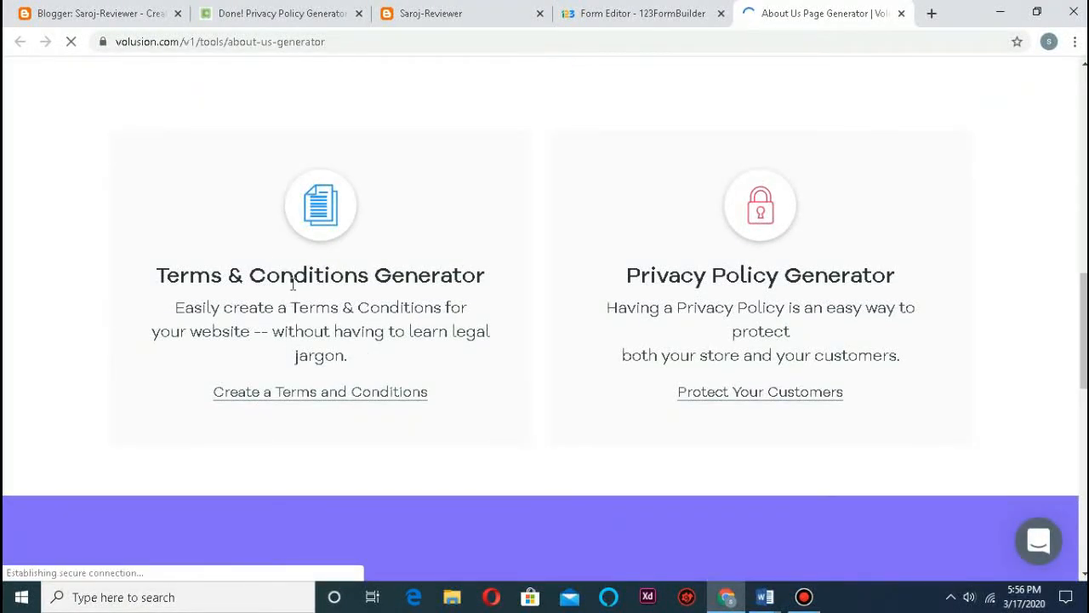
scroll(363, 296, "up", 5)
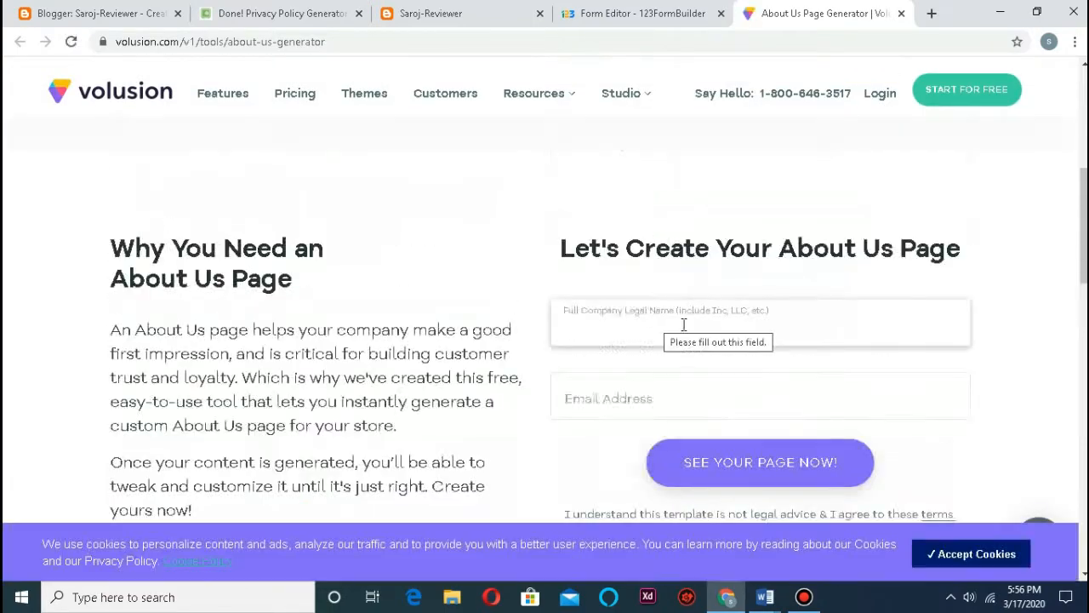
left_click(607, 327)
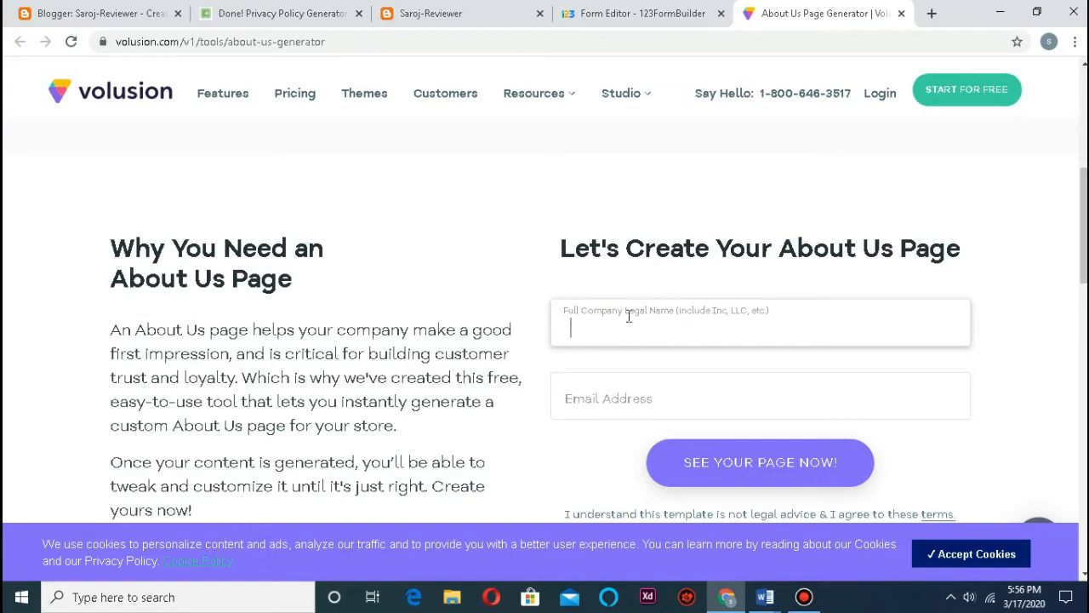
type("Saro")
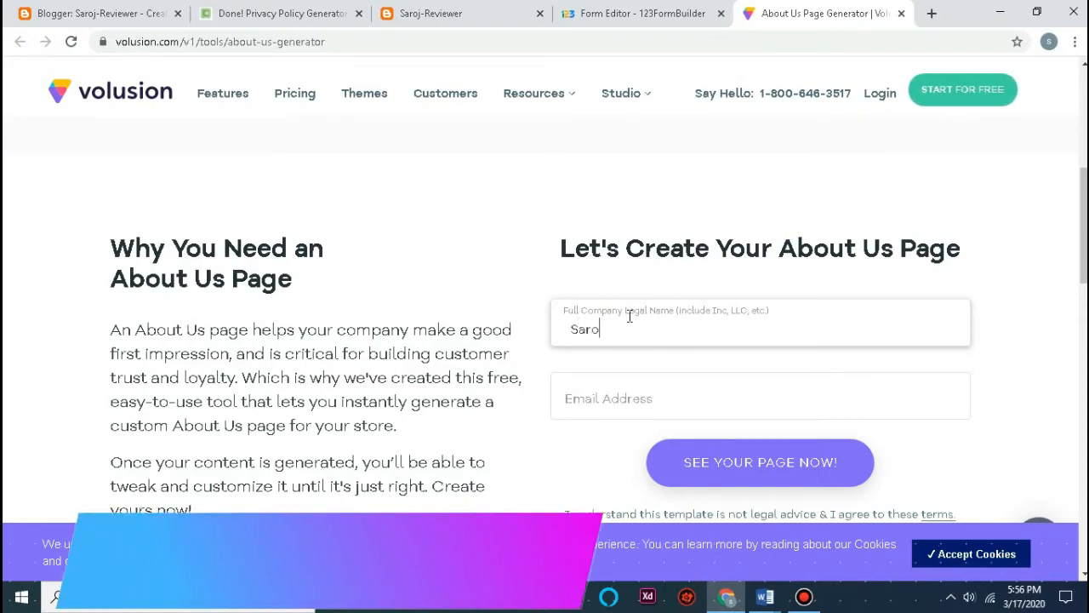
type("j-Reviewer")
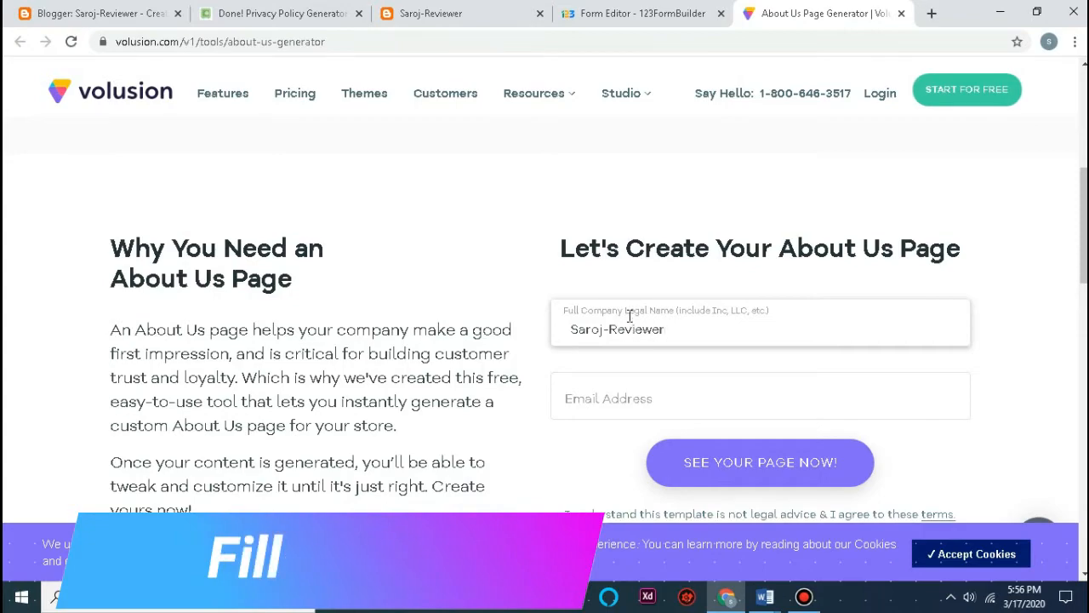
Step: Fill in the contact e-mail address in the Email Address field
left_click(640, 396)
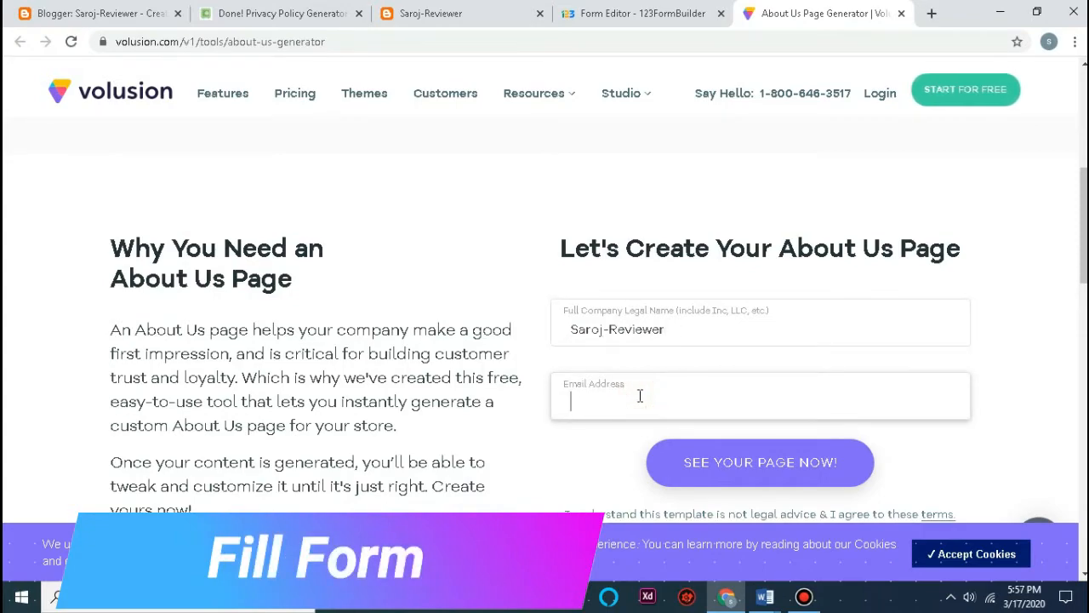
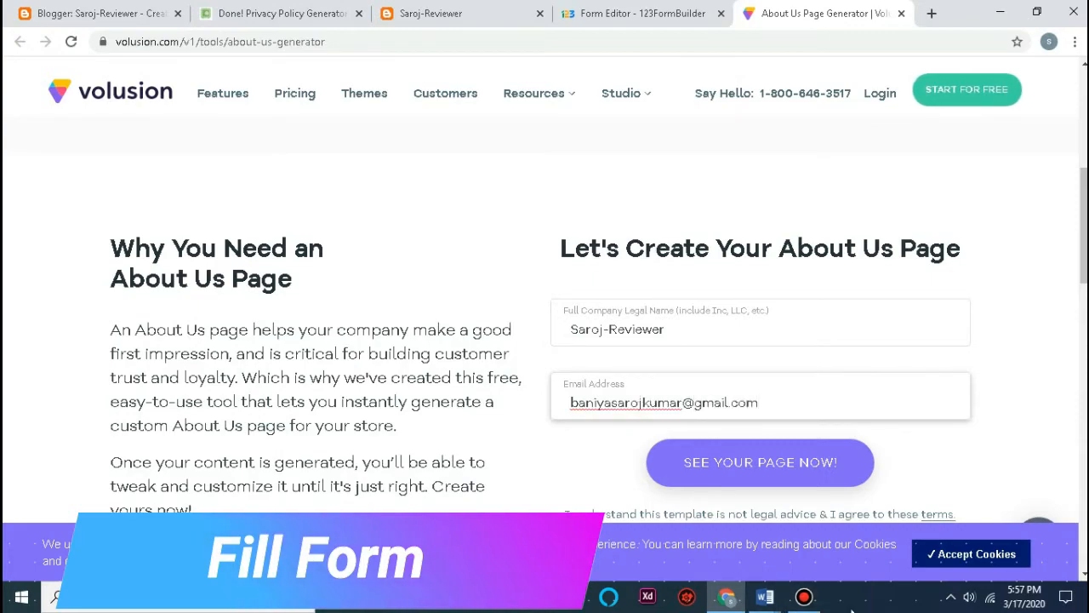
scroll(769, 457, "down", 1)
scroll(769, 457, "down", 1)
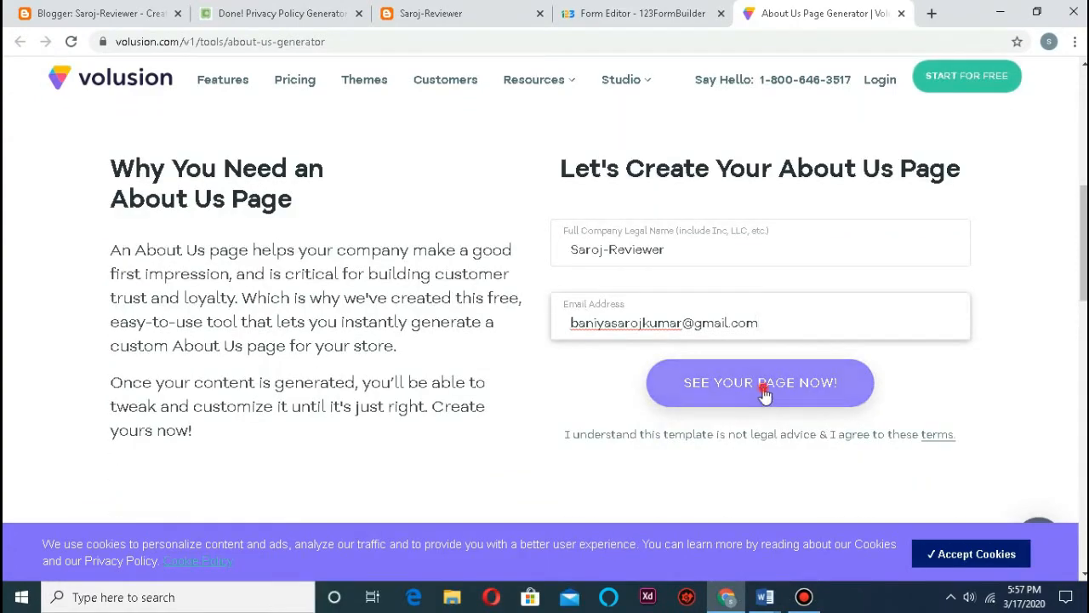
Step: Generate the About Us page and switch the generated text to the Long version
left_click(762, 385)
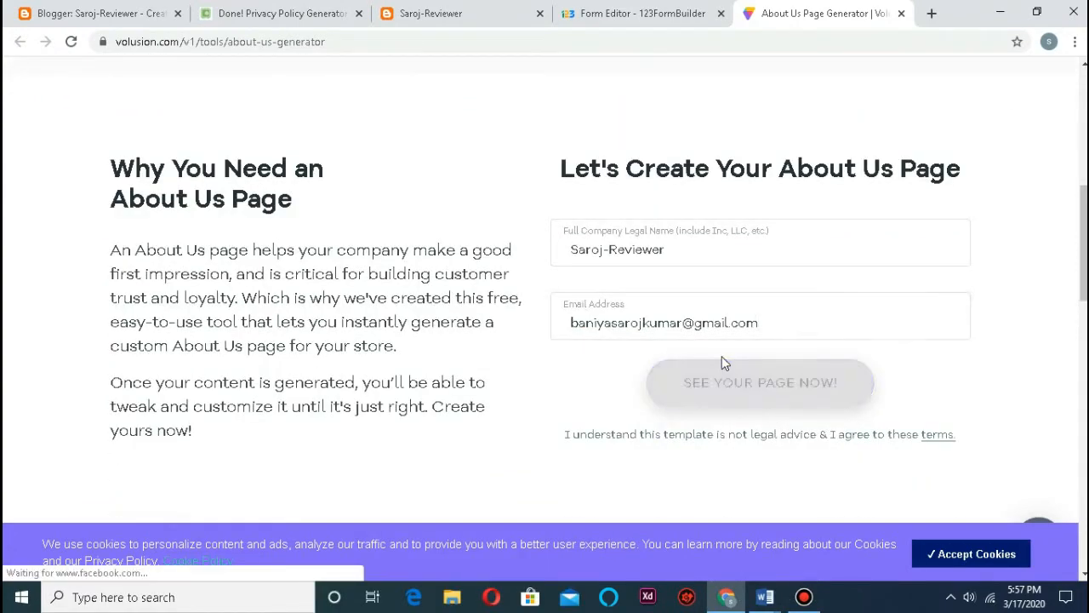
scroll(668, 382, "down", 2)
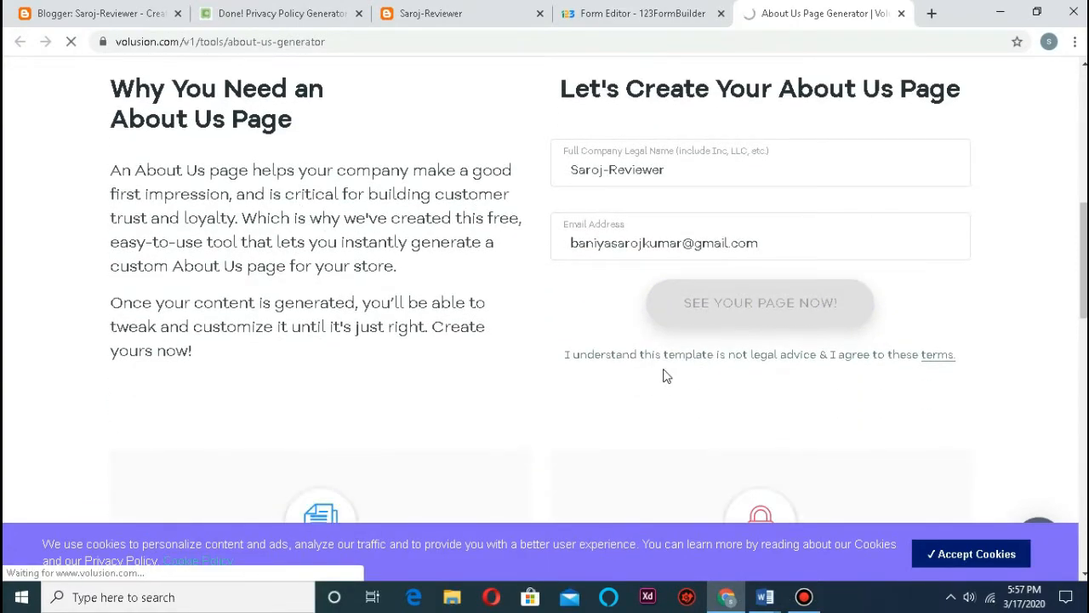
scroll(409, 408, "down", 3)
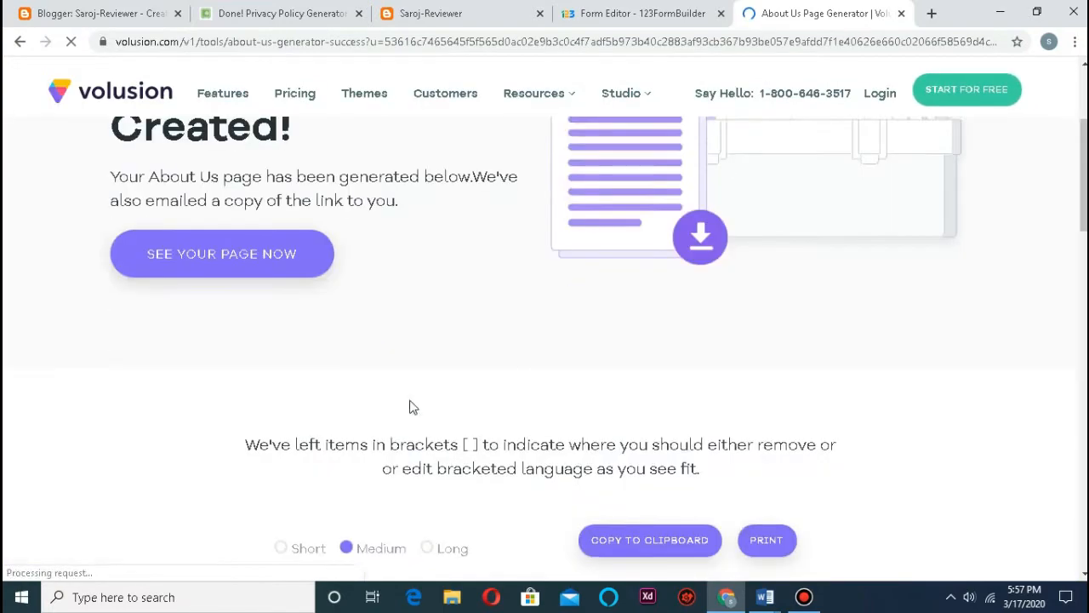
scroll(309, 298, "up", 3)
scroll(351, 338, "down", 3)
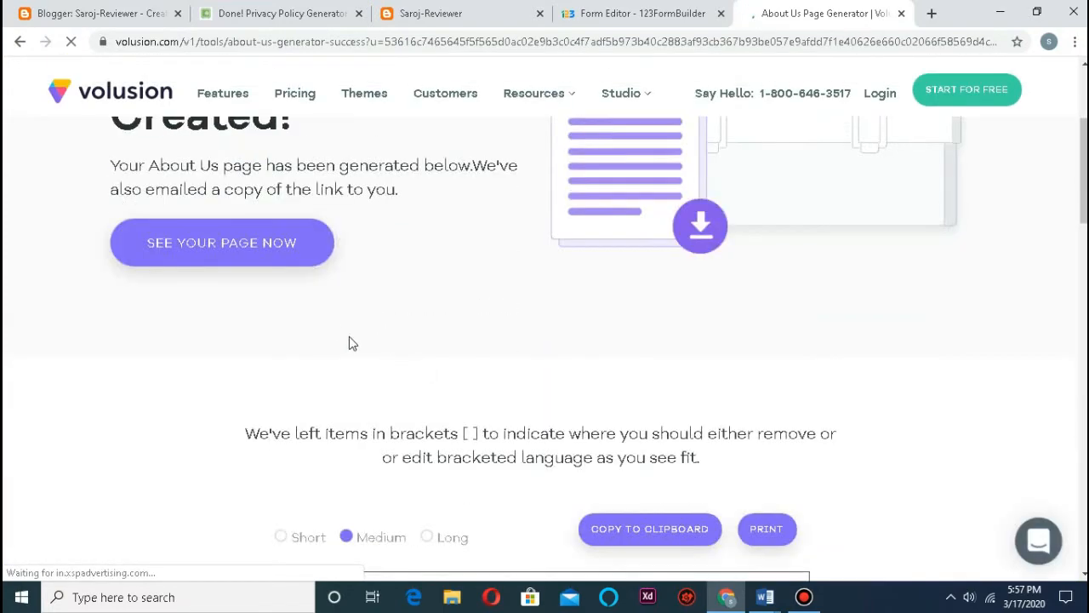
scroll(377, 315, "down", 5)
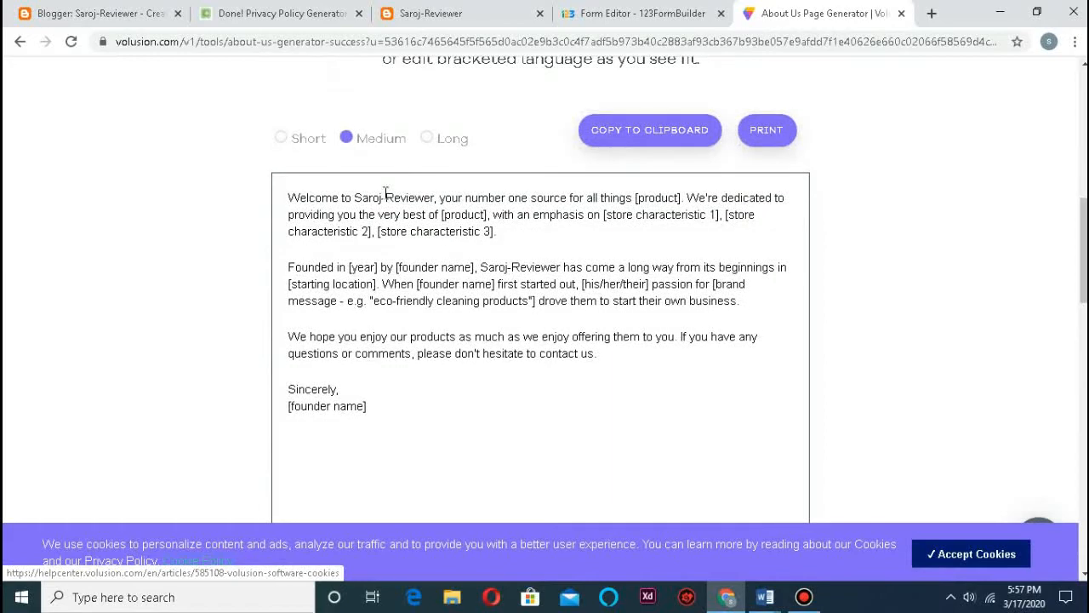
left_click(441, 150)
Step: Select and copy all of the long About Us text, then return to the Blogger editor
scroll(398, 395, "down", 1)
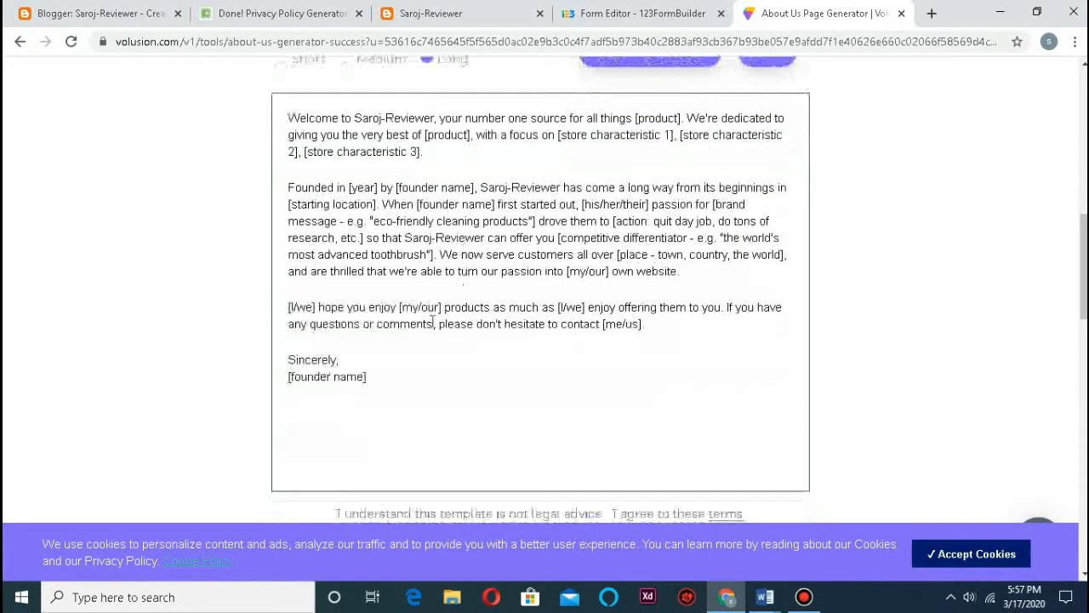
left_click(397, 395)
key("ctrl+a")
key("ctrl+c")
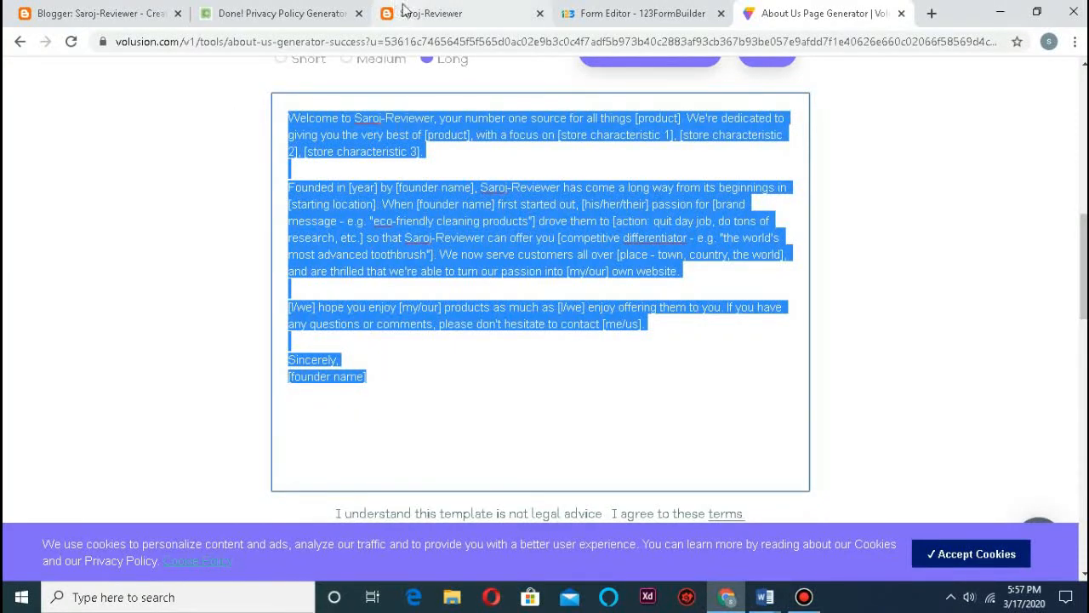
left_click(51, 19)
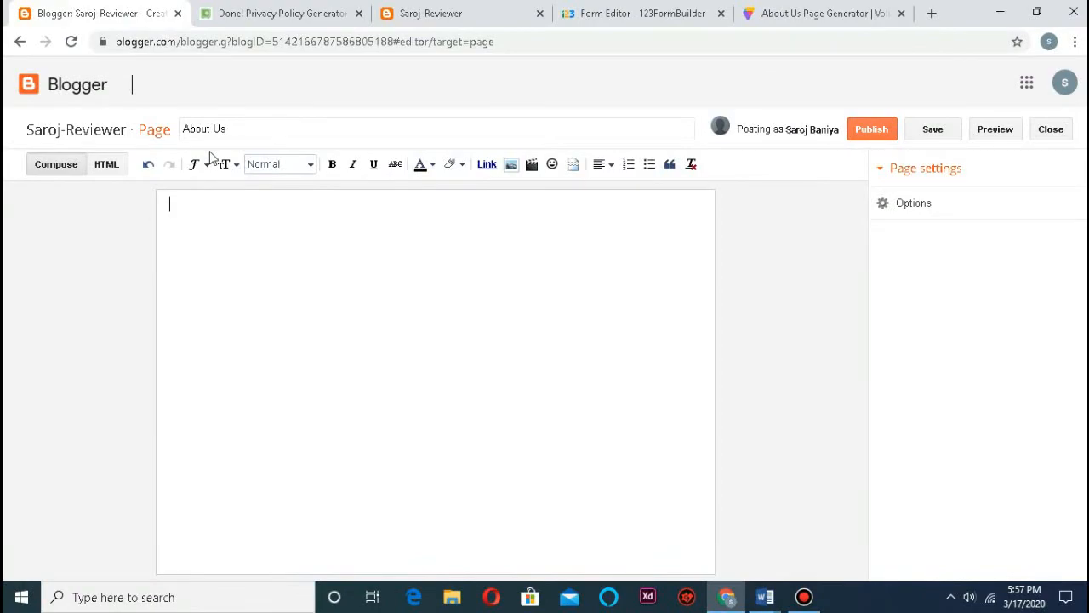
Step: Paste the About Us text into the page body and set it to Large in the default font
key("ctrl+v")
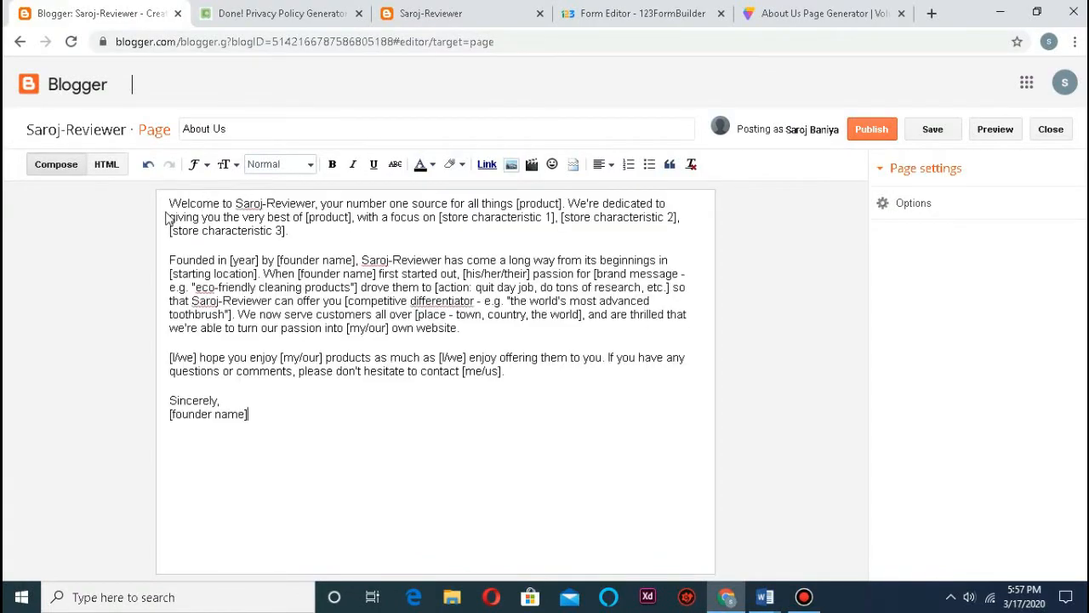
left_click_drag(170, 201, 374, 422)
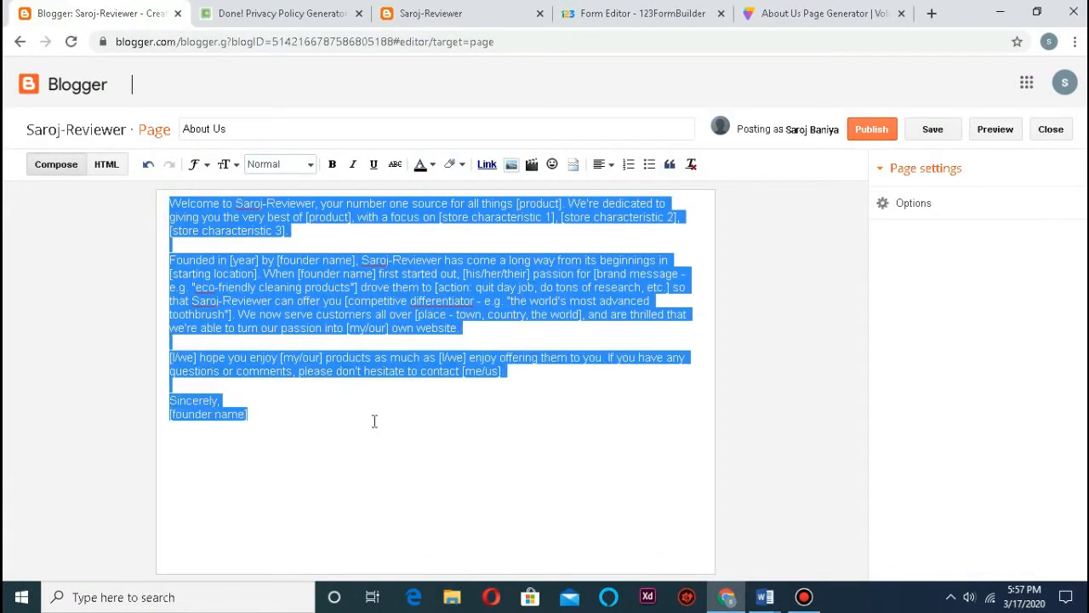
left_click(225, 163)
left_click(255, 248)
left_click(199, 165)
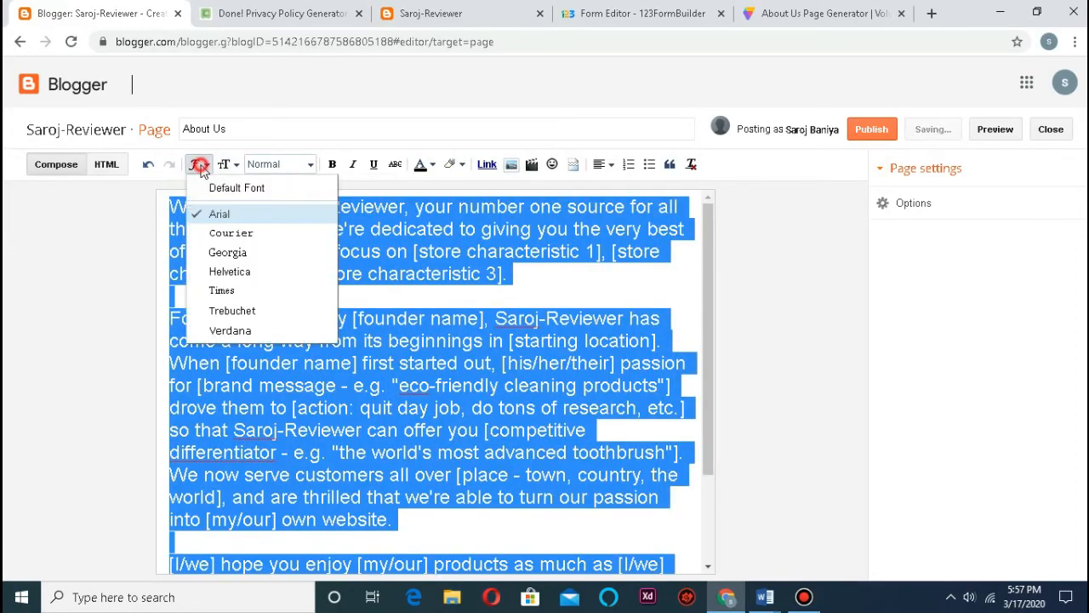
left_click(223, 187)
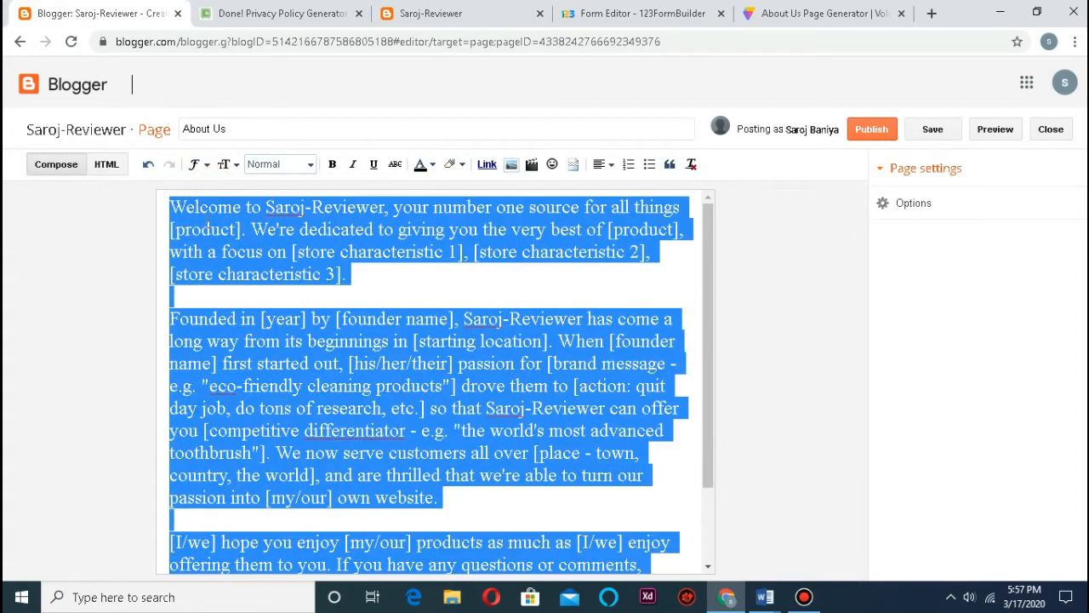
left_click(174, 198)
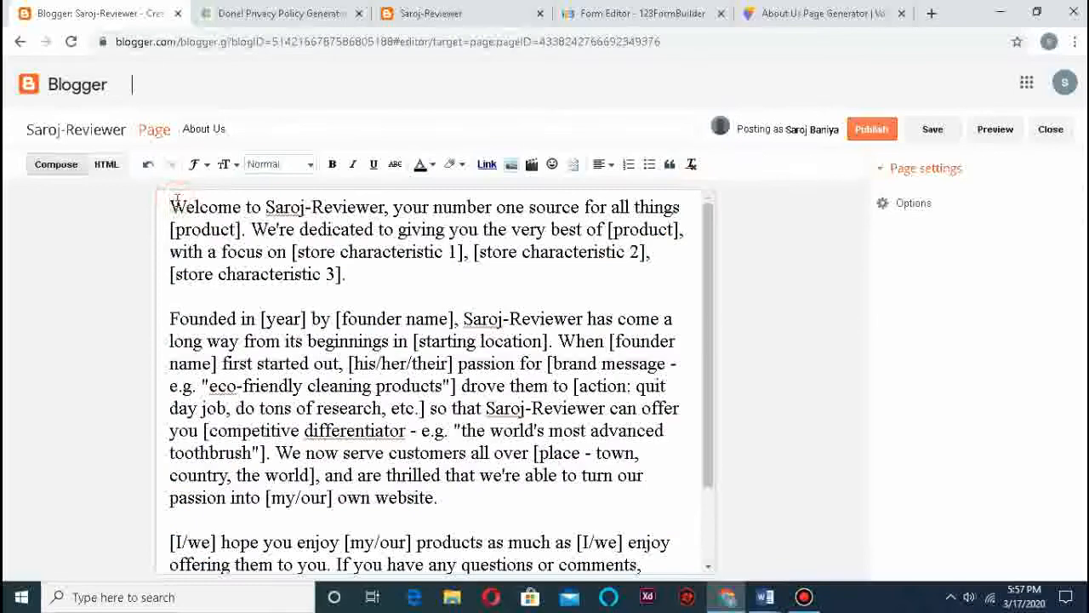
Step: Add room for an About Us heading above the text, review the page, and publish it
key("Return")
key("Return")
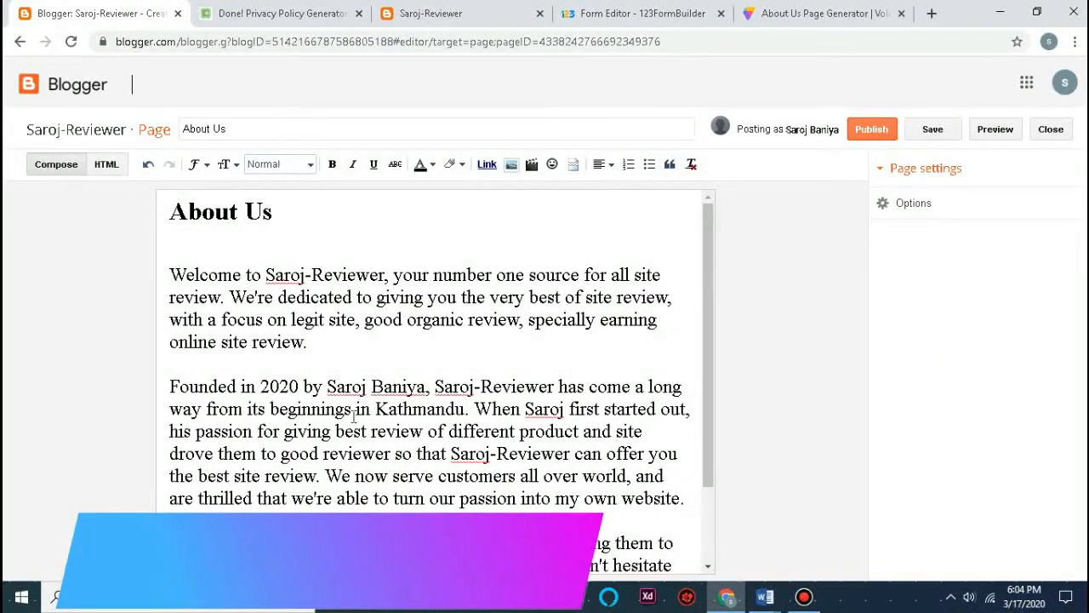
scroll(481, 406, "down", 2)
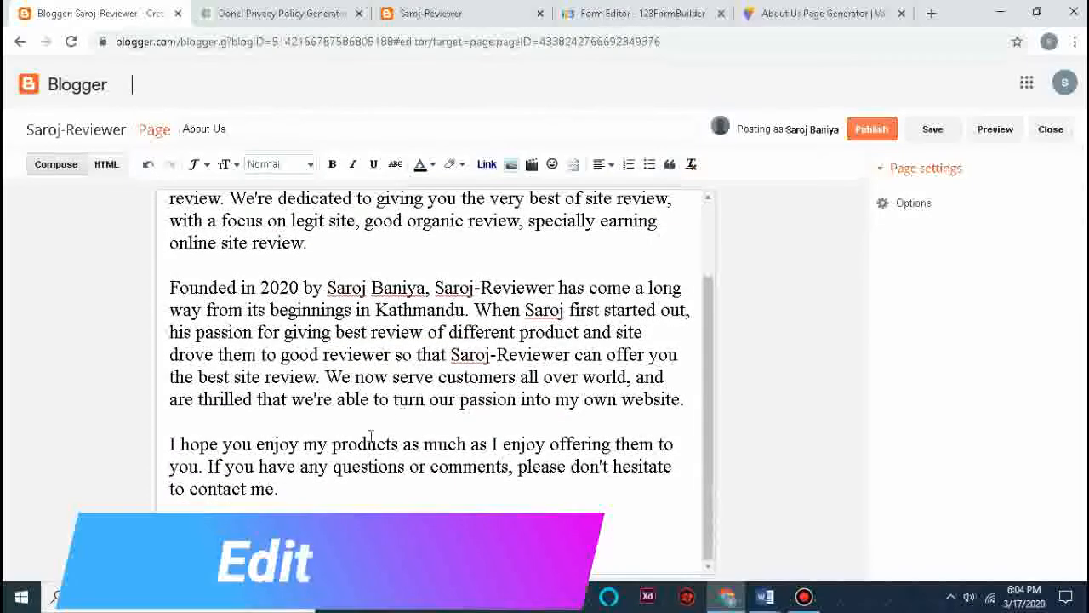
scroll(355, 489, "up", 2)
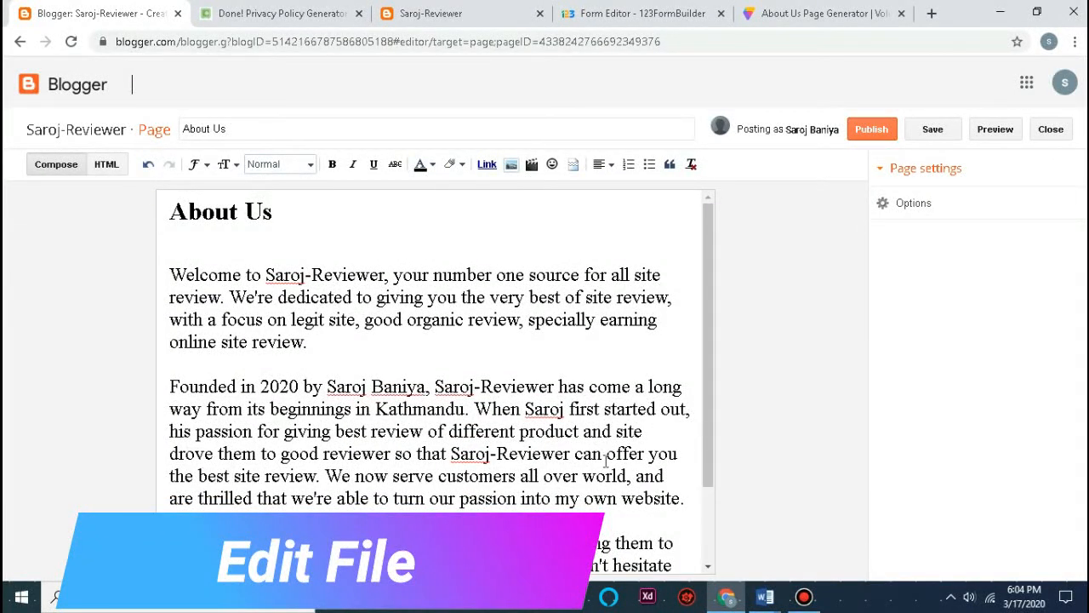
scroll(543, 439, "down", 2)
scroll(543, 438, "up", 2)
left_click(872, 130)
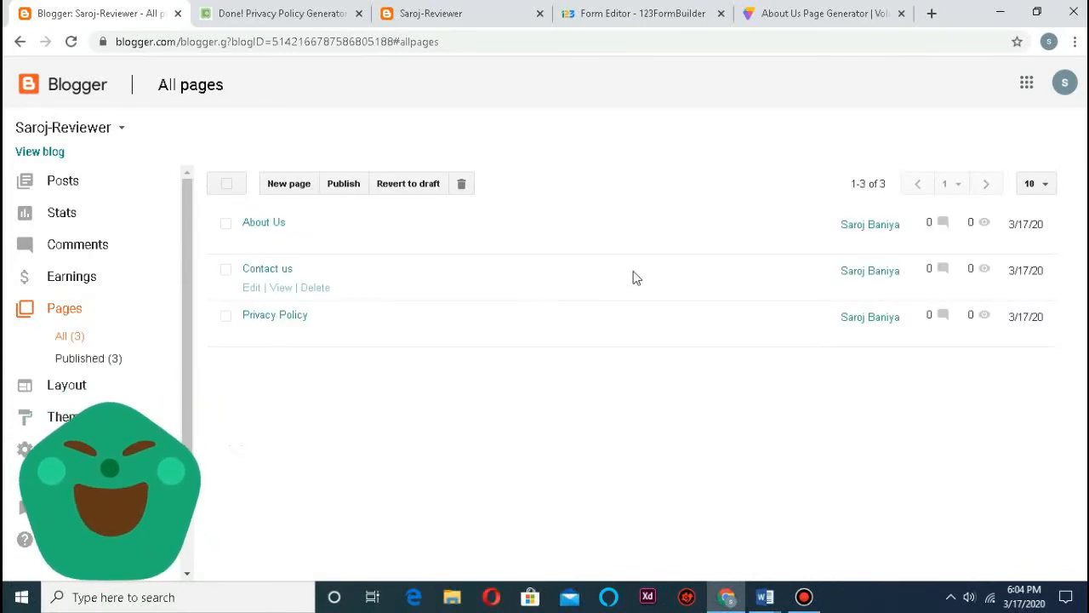
Step: Open the live blog and read the 'Adbtc.top is legit or not?' post
left_click(34, 153)
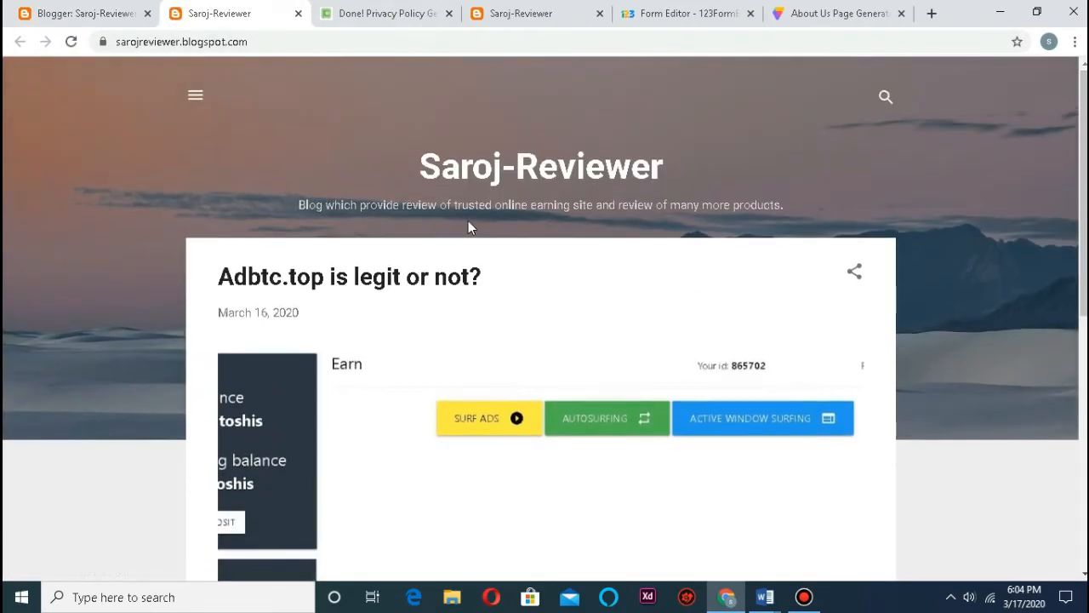
scroll(698, 230, "down", 7)
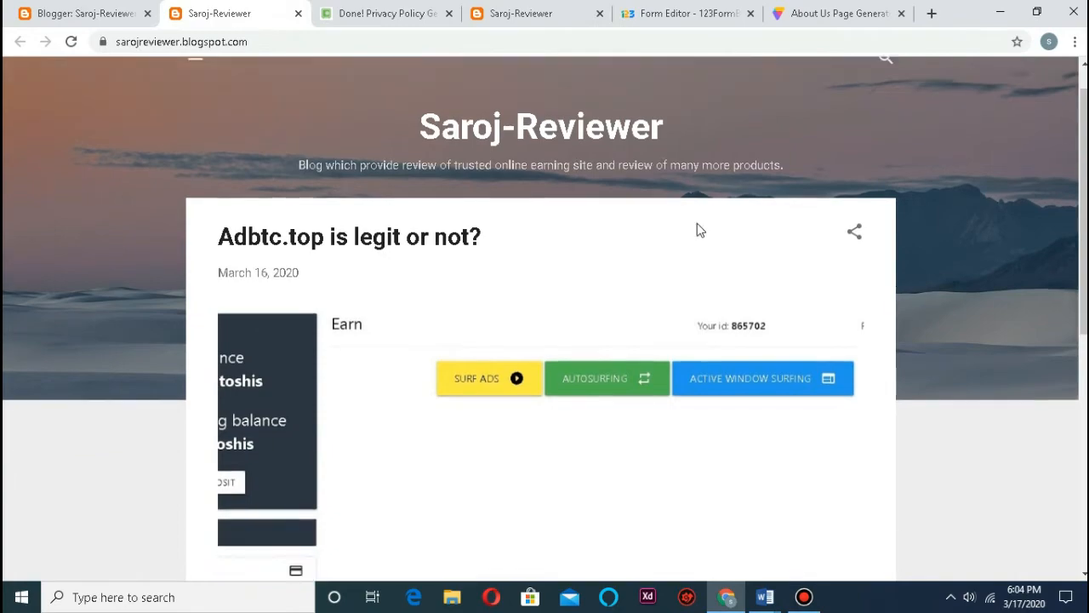
left_click(812, 383)
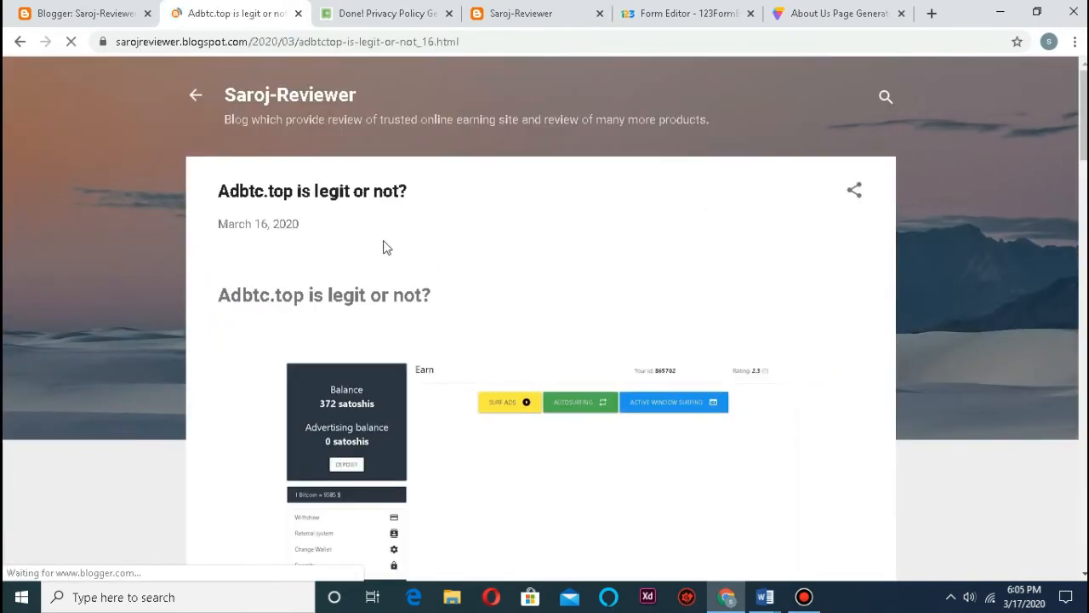
Step: Return to the Blogger tab and close the post, leftover and About Us generator tabs
left_click(81, 12)
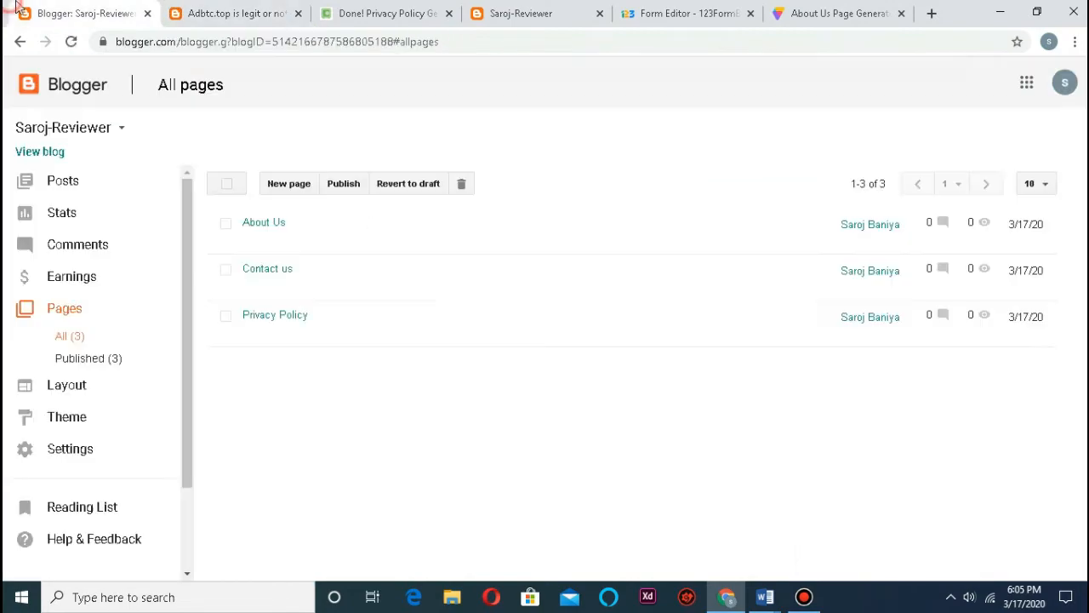
left_click(298, 14)
left_click(298, 13)
left_click(298, 14)
left_click(299, 13)
left_click(300, 14)
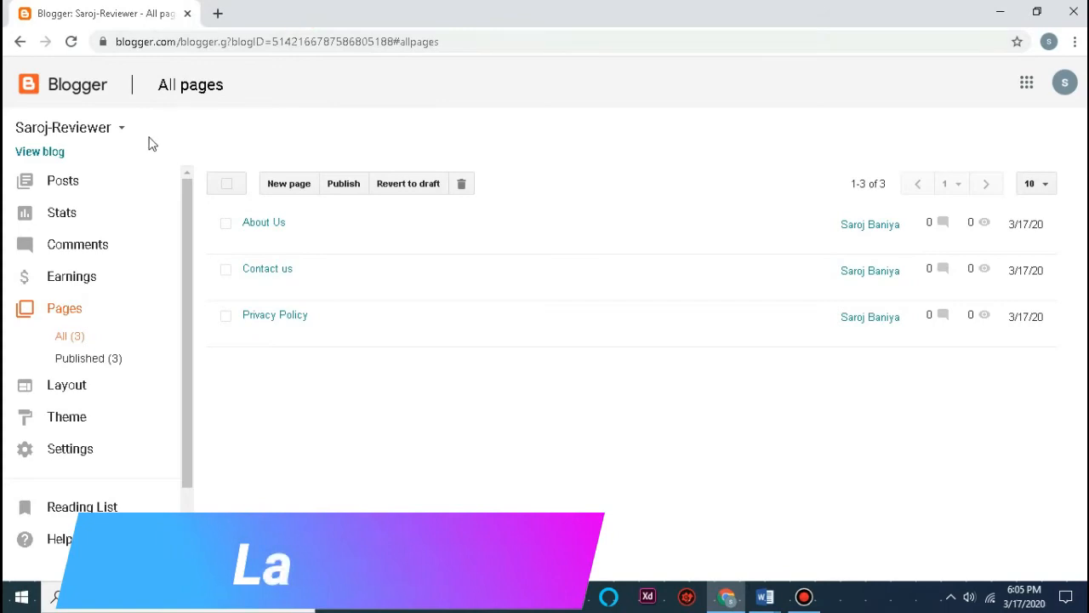
scroll(92, 373, "down", 1)
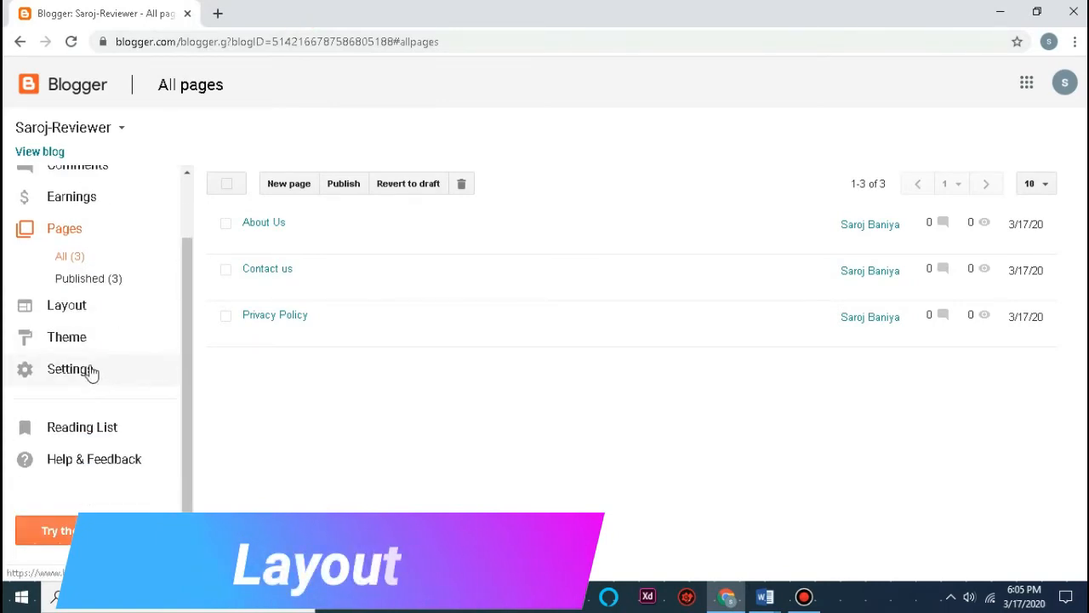
Step: In Layout, set the Pages gadget to show Privacy Policy, Contact us and About Us, then save
left_click(75, 308)
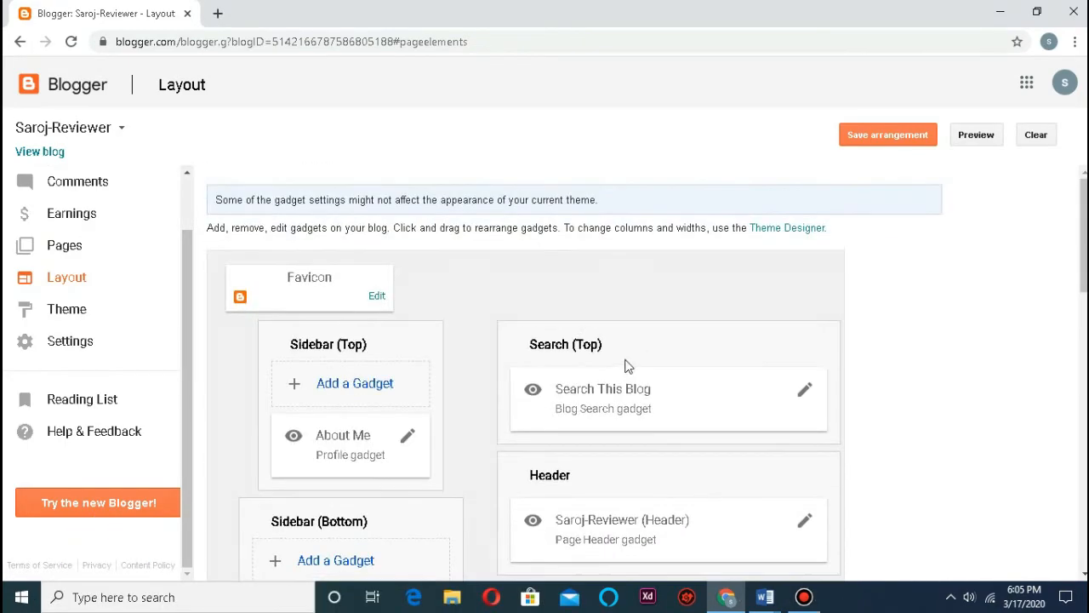
scroll(690, 434, "down", 4)
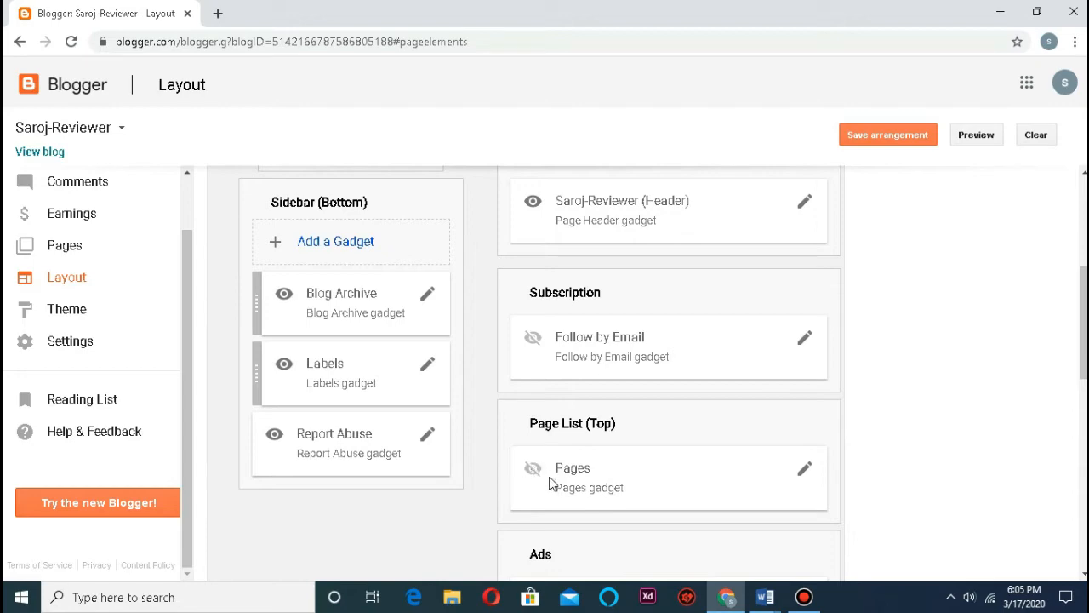
left_click(805, 470)
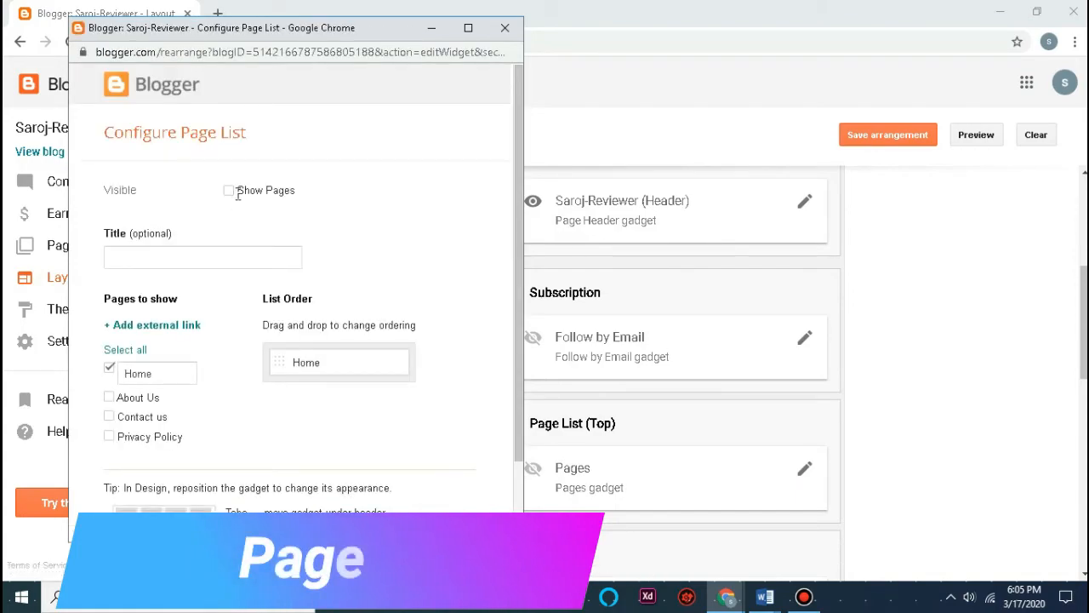
left_click(265, 193)
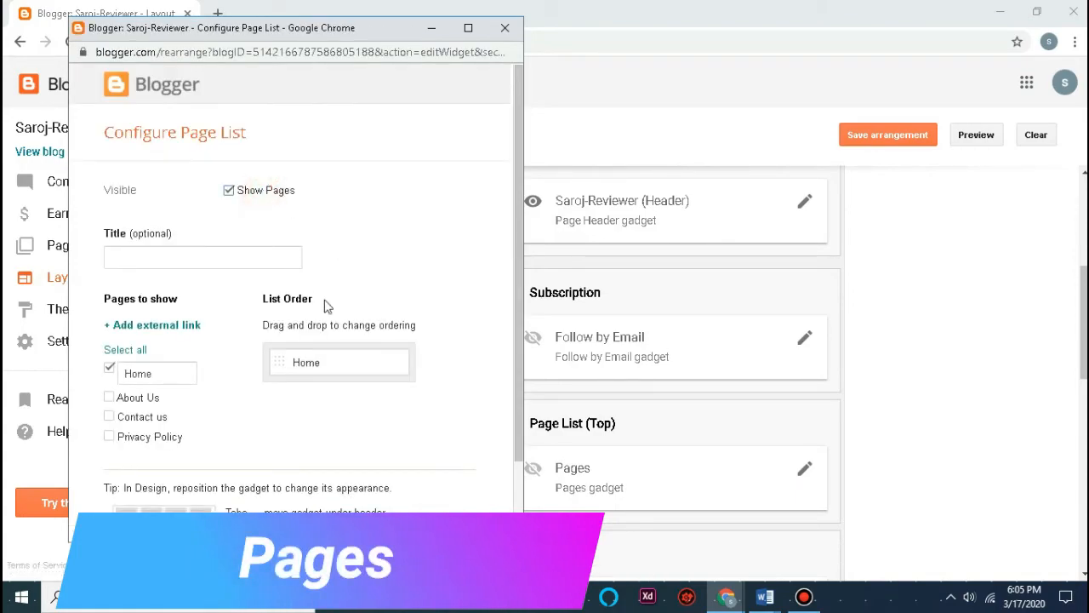
scroll(327, 307, "down", 2)
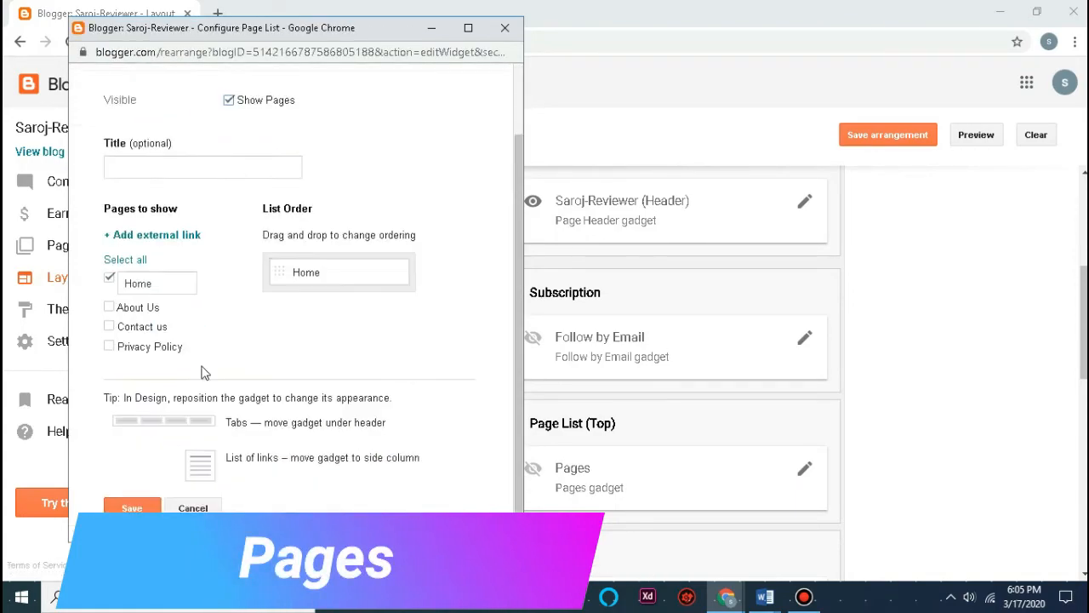
left_click(149, 344)
left_click(110, 321)
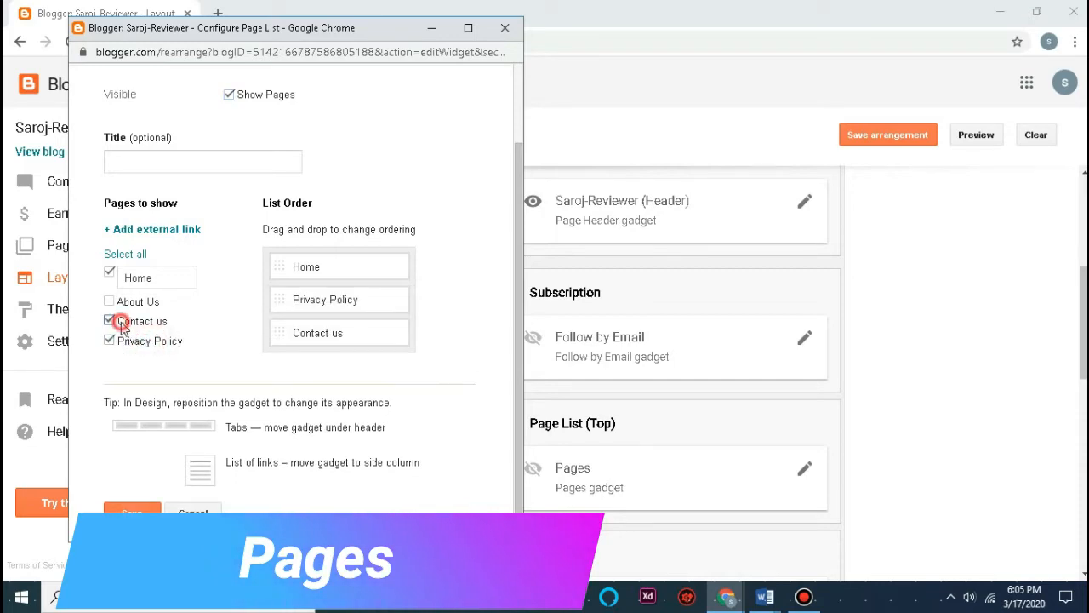
left_click(110, 302)
scroll(284, 407, "down", 1)
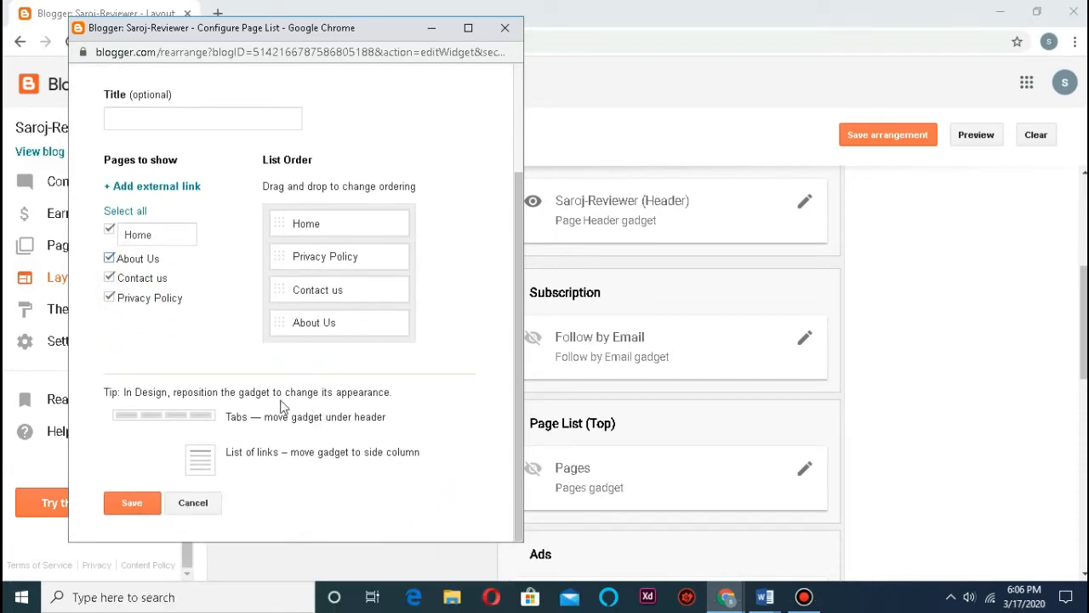
left_click(132, 507)
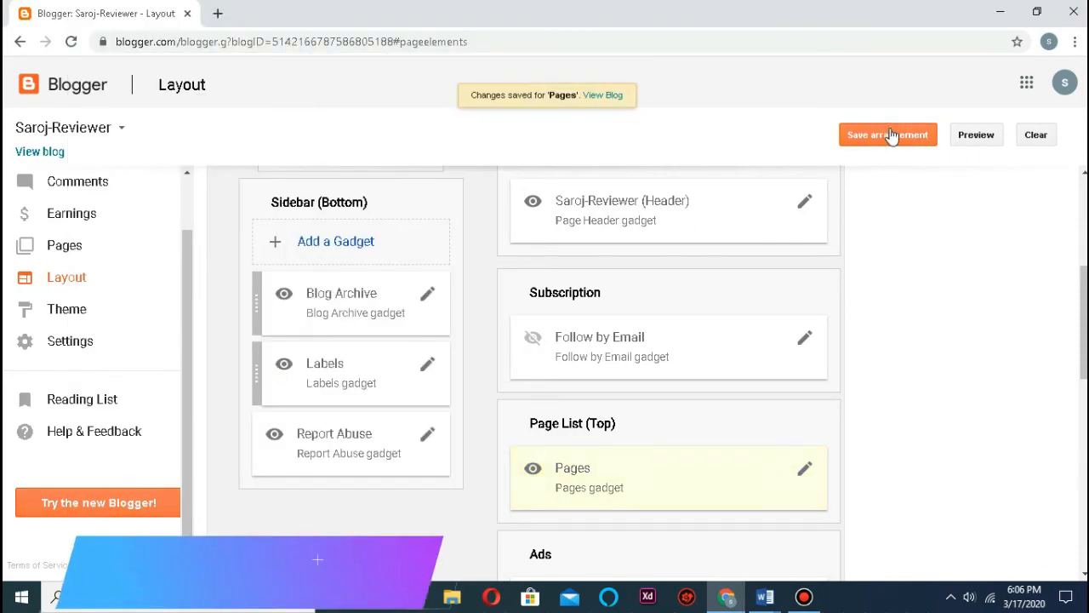
left_click(895, 136)
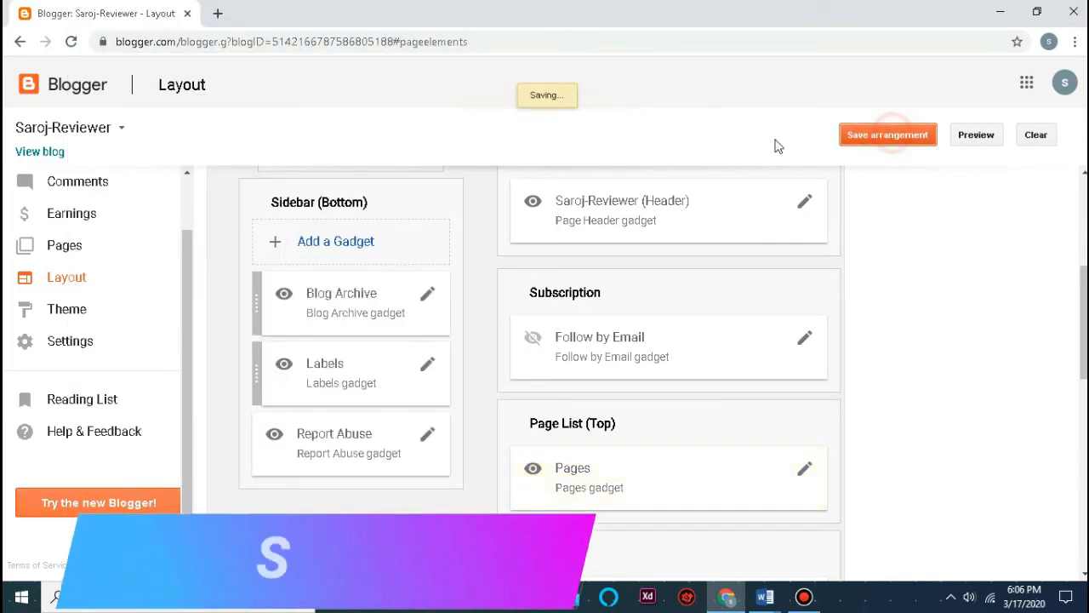
Step: Open the live blog and review the Privacy Policy page
left_click(38, 154)
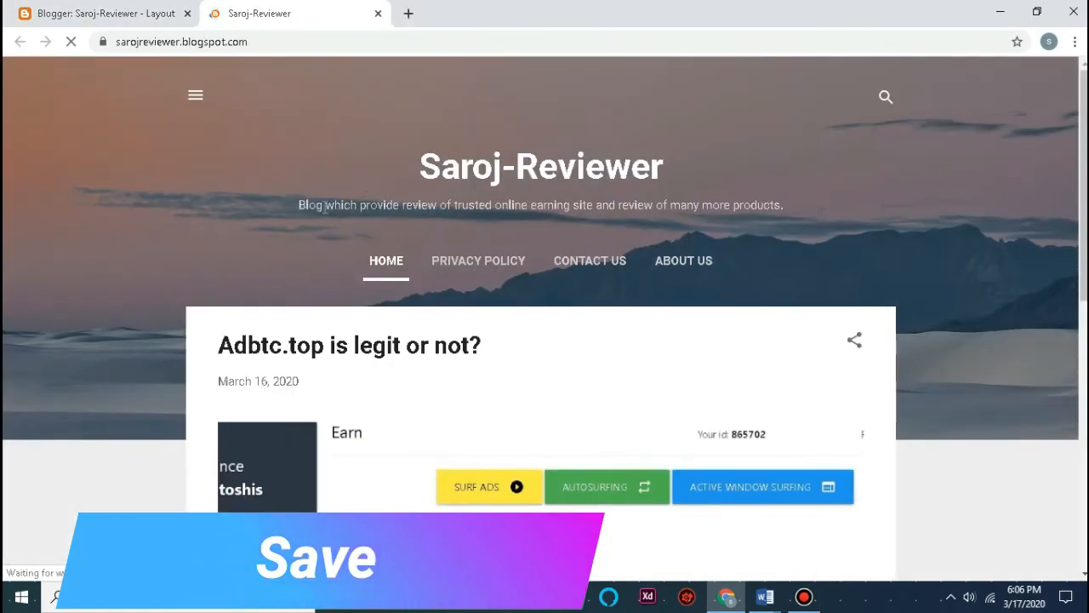
left_click(481, 274)
scroll(346, 321, "down", 3)
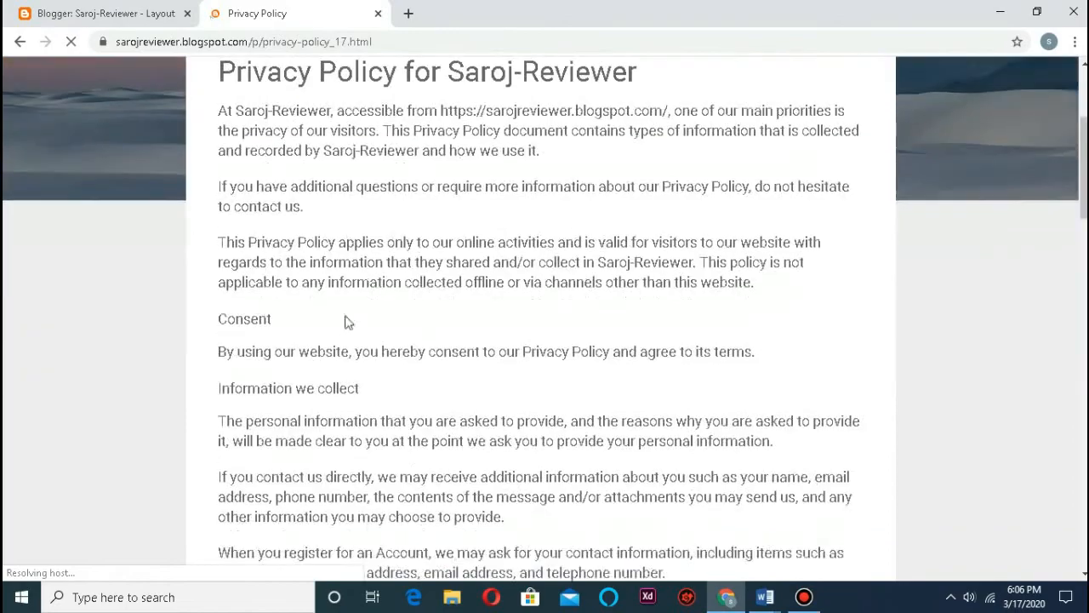
scroll(627, 297, "down", 20)
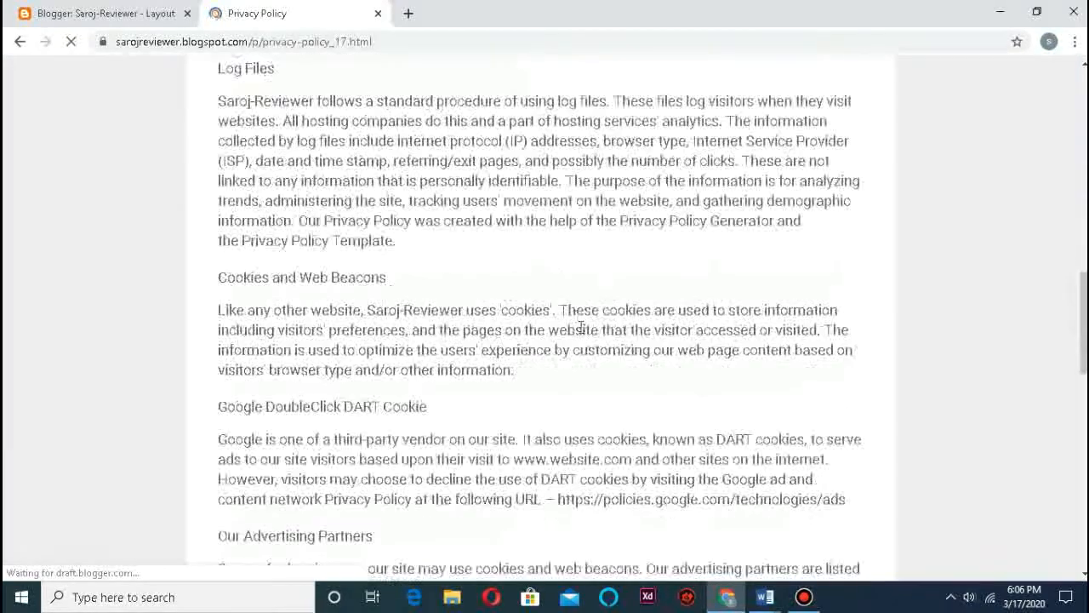
scroll(553, 340, "down", 3)
scroll(540, 335, "up", 7)
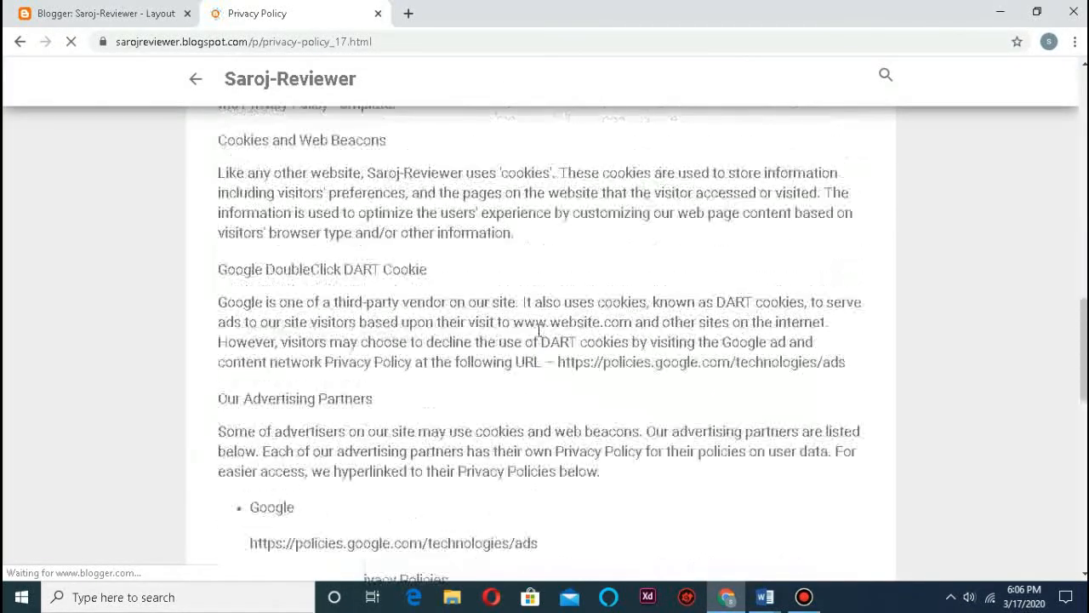
scroll(494, 316, "down", 5)
scroll(494, 316, "up", 10)
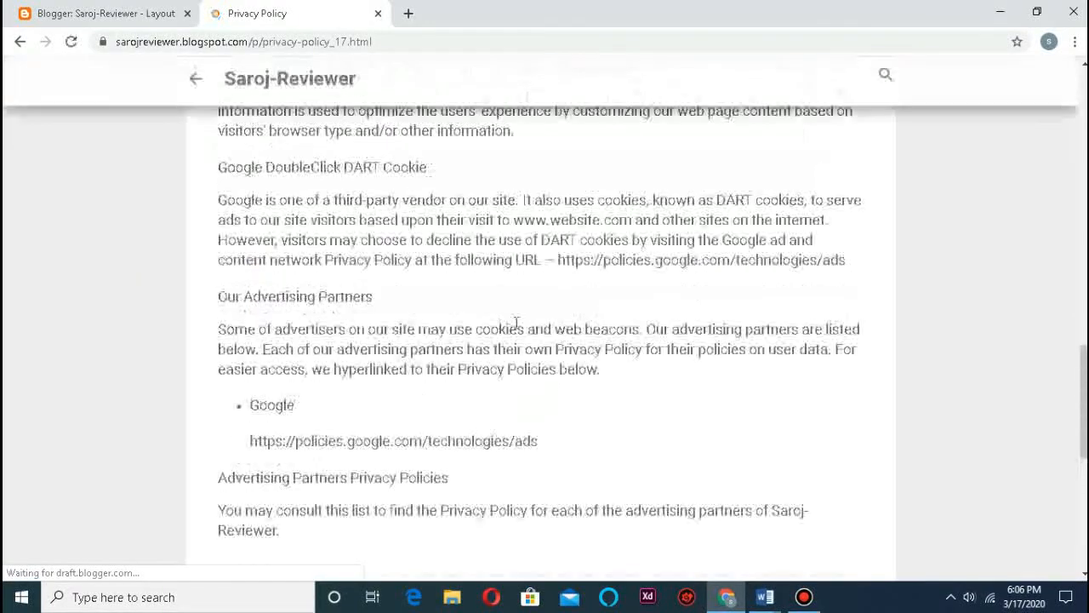
scroll(519, 332, "up", 10)
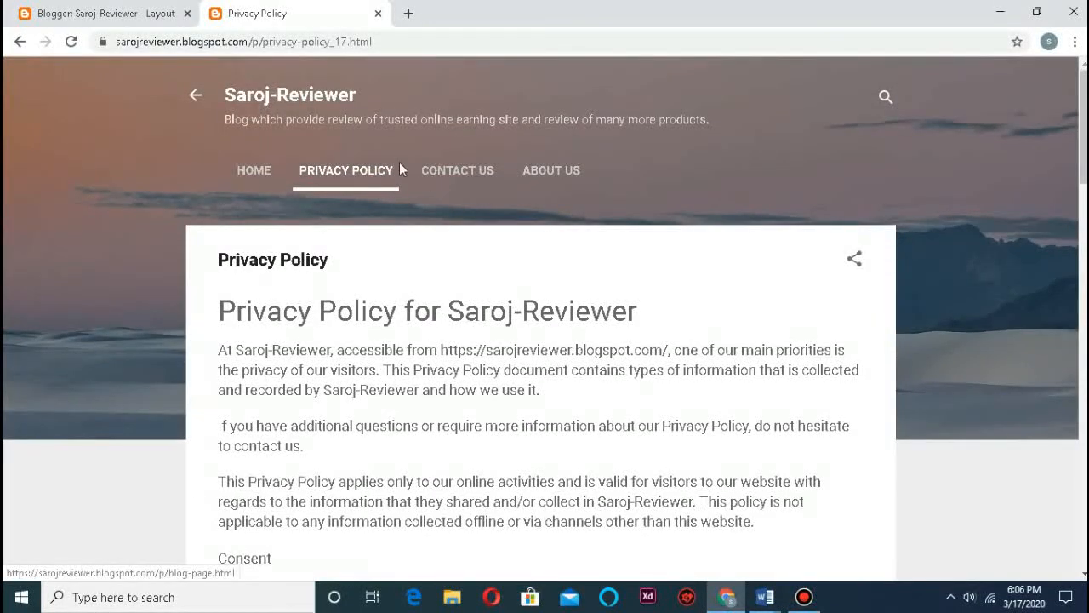
Step: Check the Contact Us and About Us pages on the live blog
left_click(458, 175)
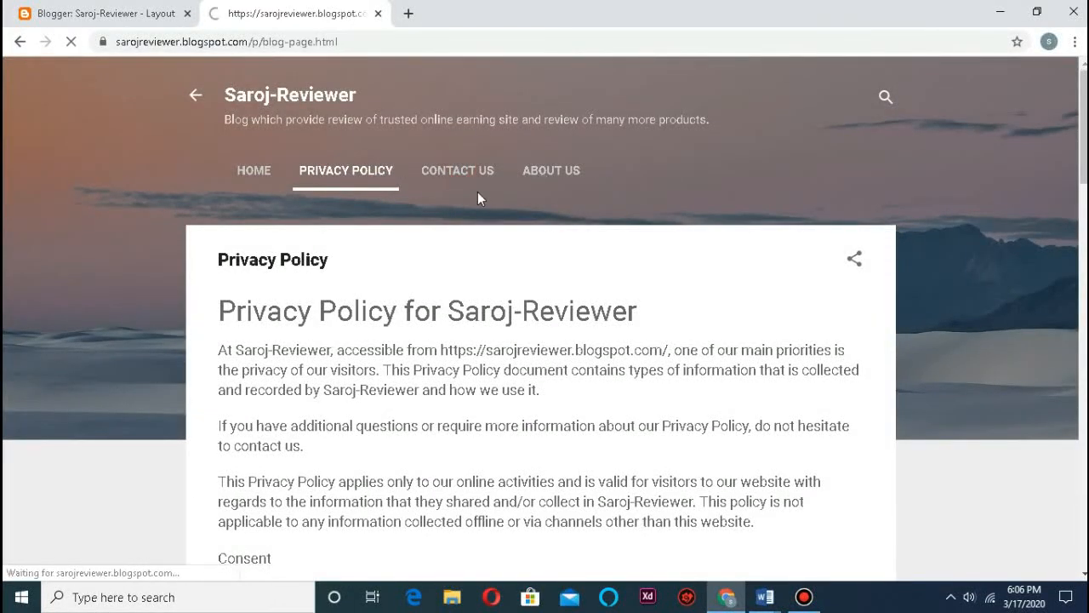
scroll(481, 199, "down", 6)
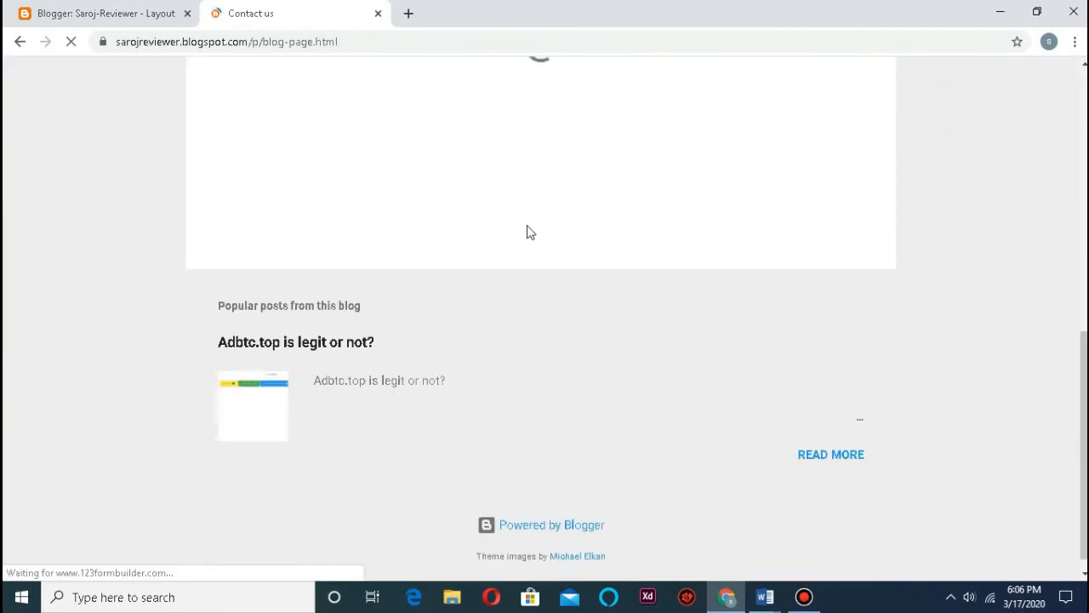
scroll(543, 273, "up", 5)
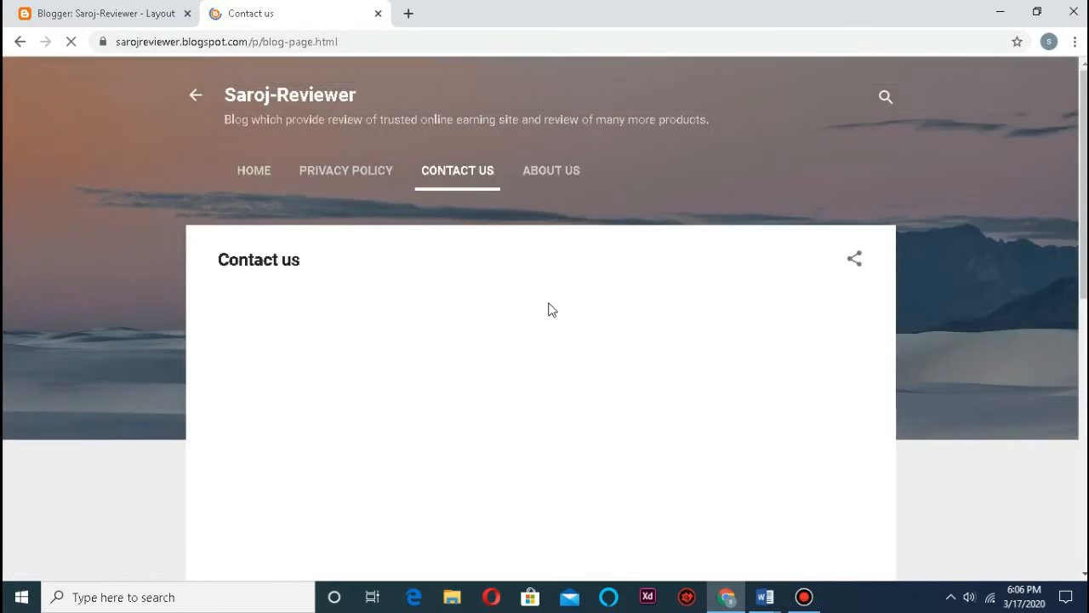
scroll(550, 309, "down", 1)
scroll(550, 306, "down", 2)
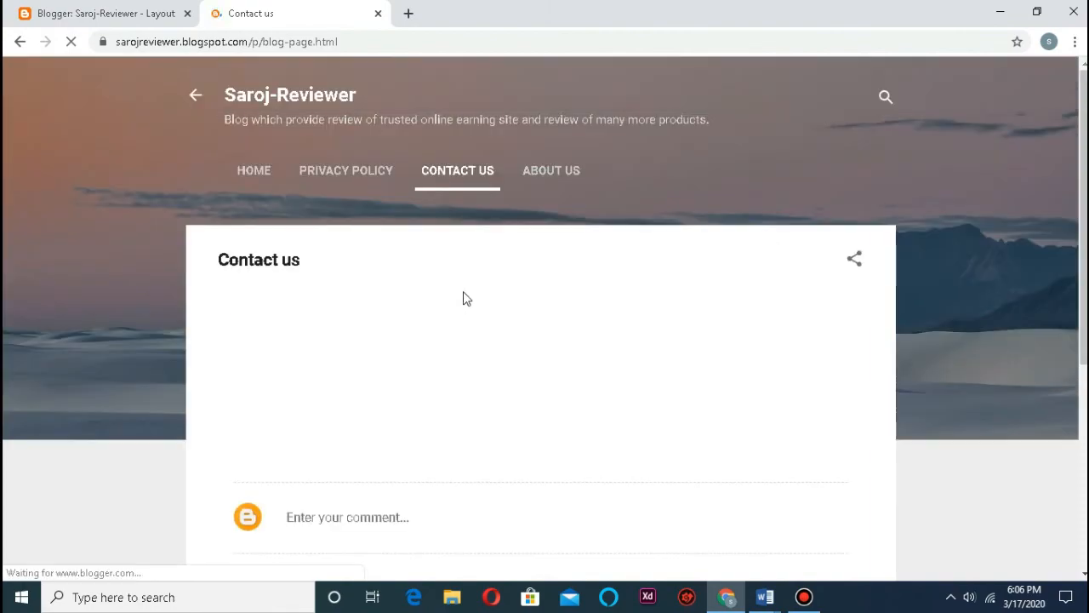
scroll(459, 294, "down", 4)
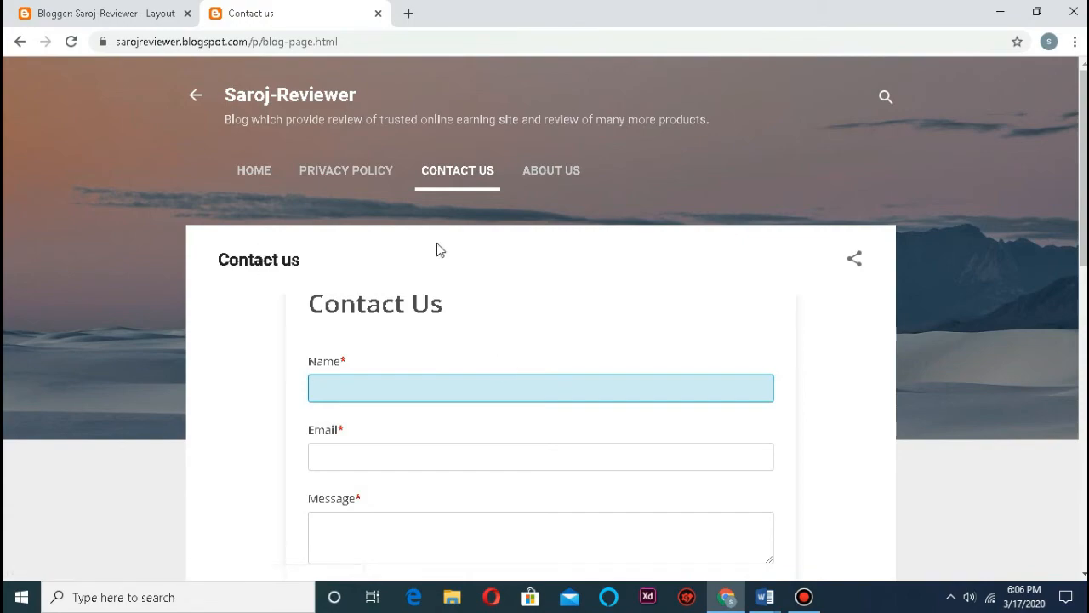
left_click(560, 173)
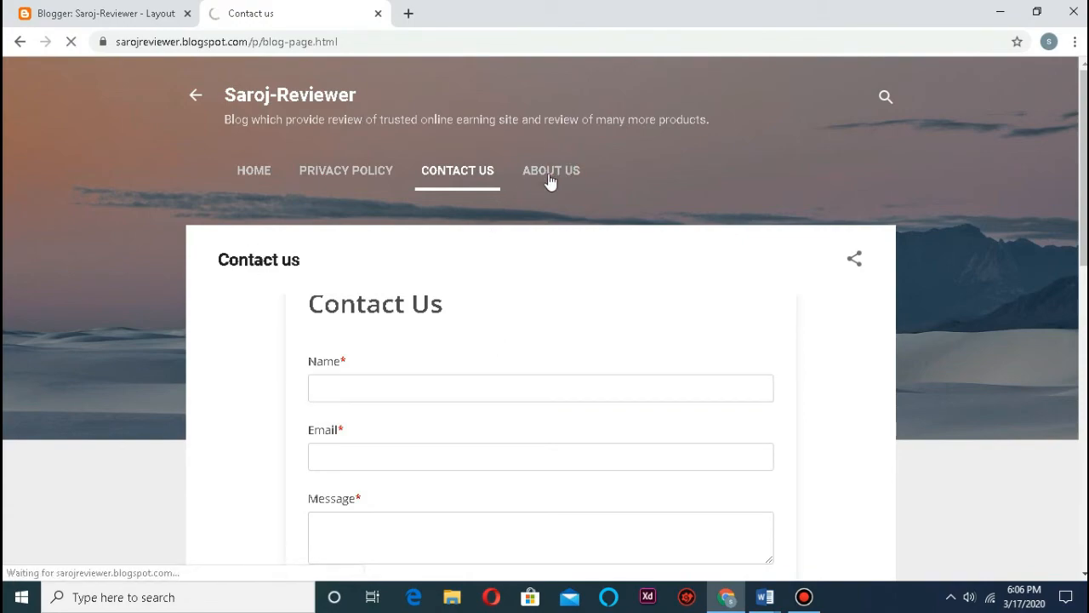
scroll(535, 212, "down", 9)
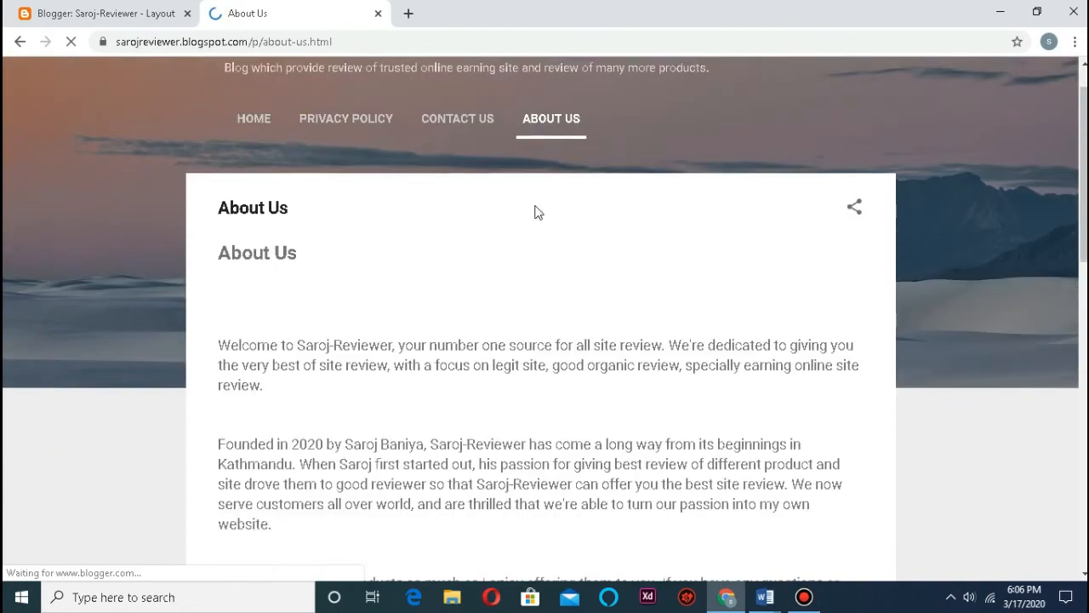
scroll(477, 316, "up", 10)
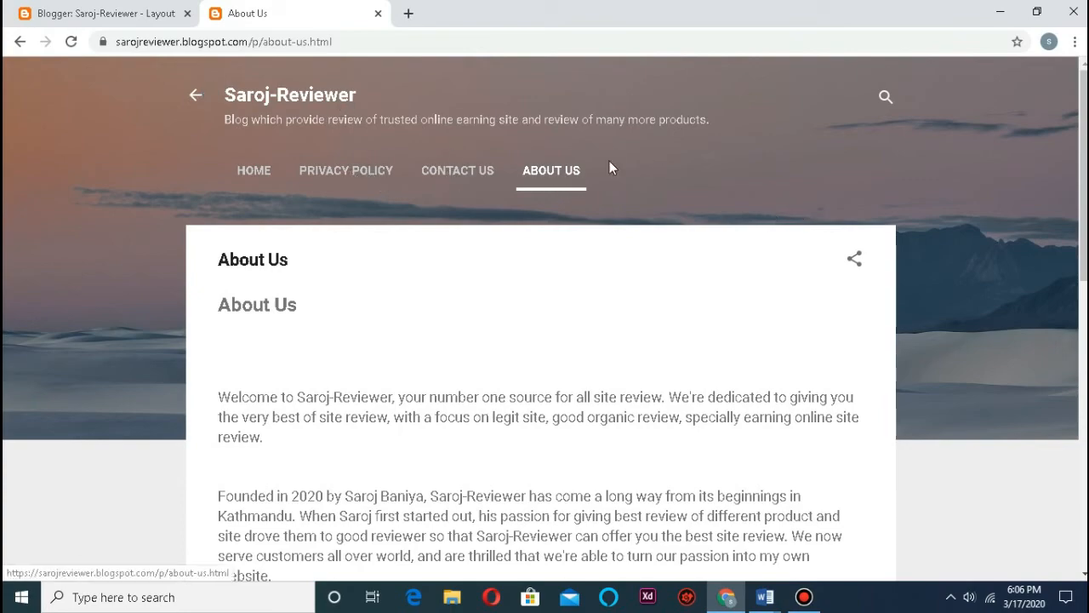
Step: Select the three tab labels, close the live blog, and switch to the Word pages document
left_click_drag(603, 171, 331, 151)
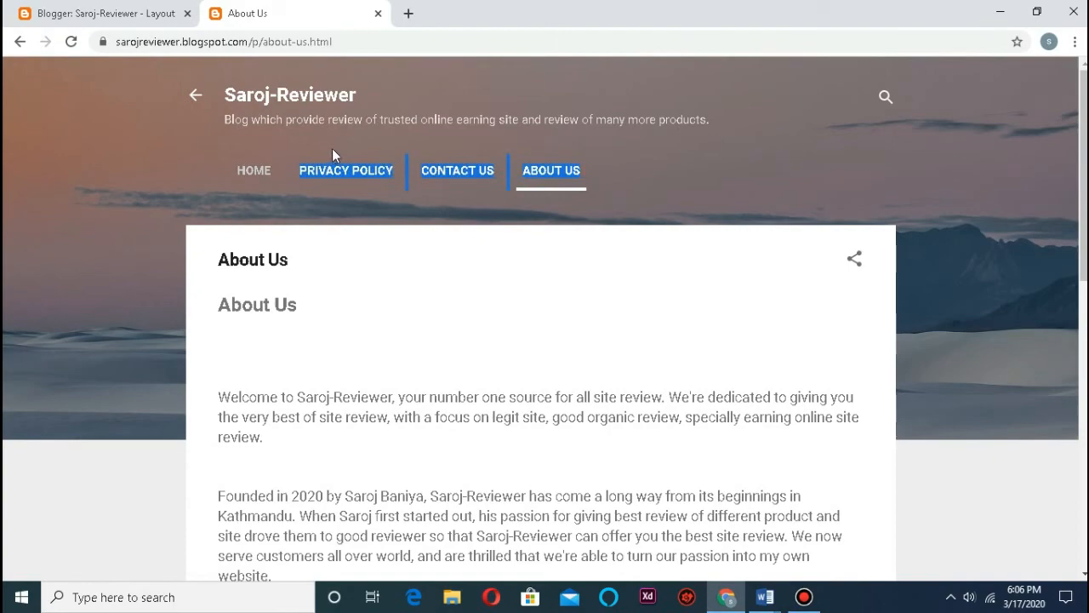
left_click(143, 15)
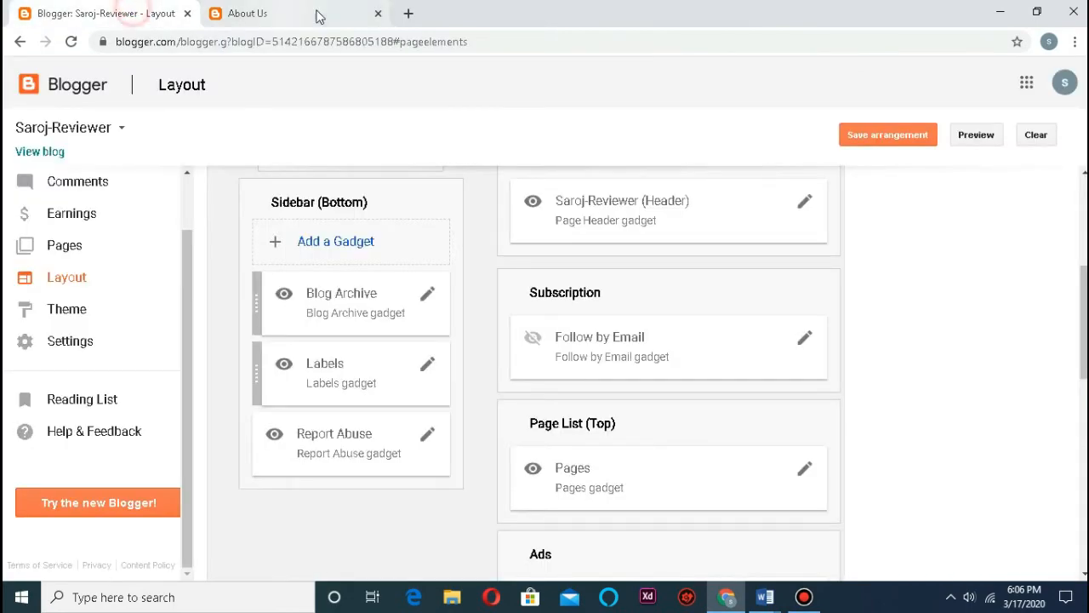
left_click(378, 14)
scroll(817, 264, "up", 4)
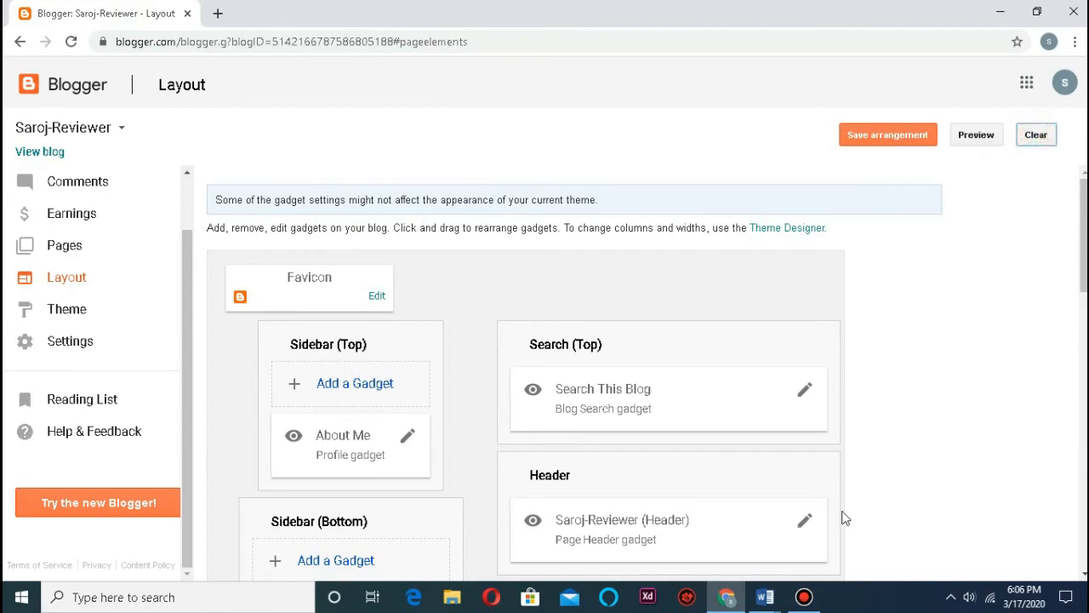
left_click(749, 587)
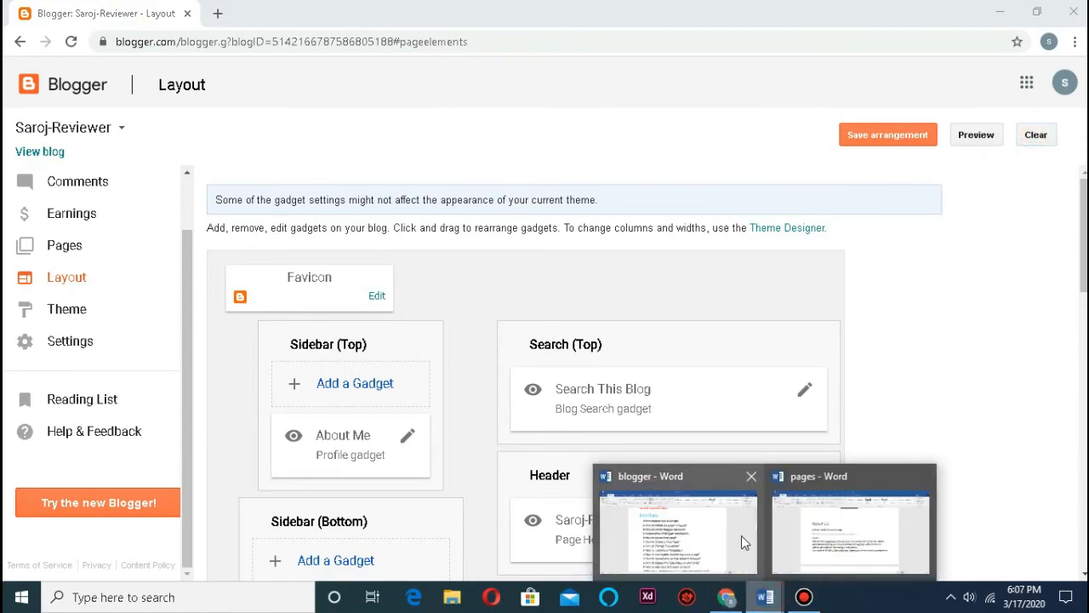
left_click(783, 536)
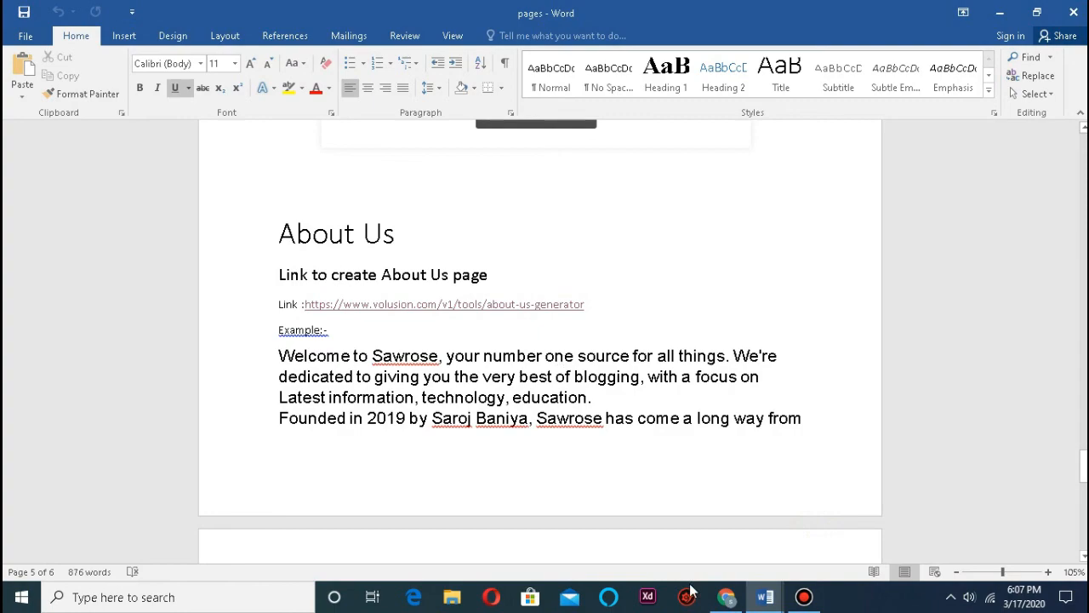
Step: Strike through 'How to Create a New Page?' in the blogger Word checklist
mouse_move(765, 597)
left_click(703, 549)
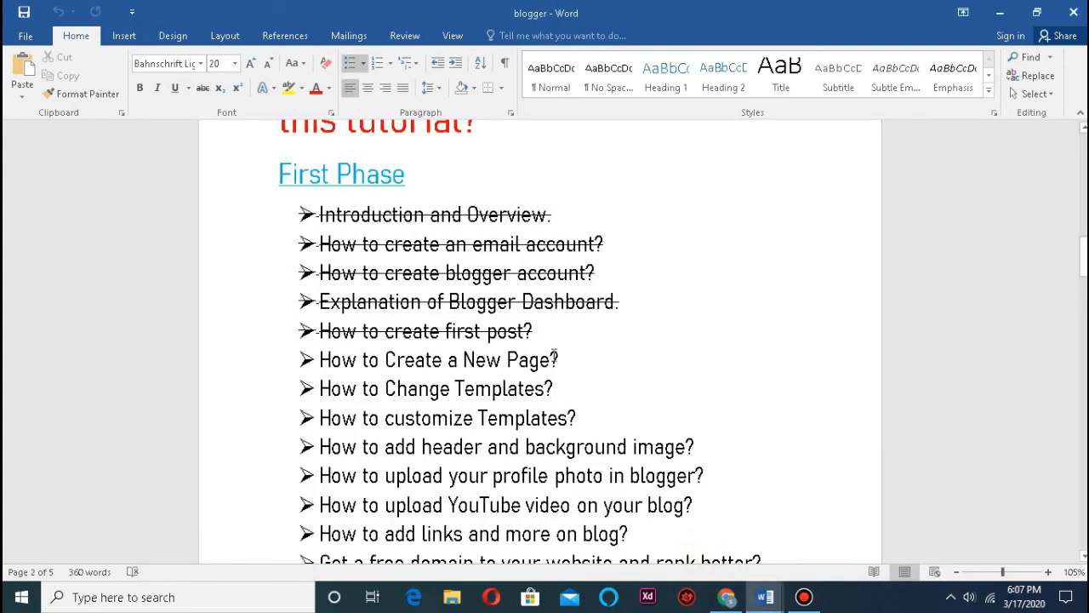
left_click_drag(570, 364, 319, 364)
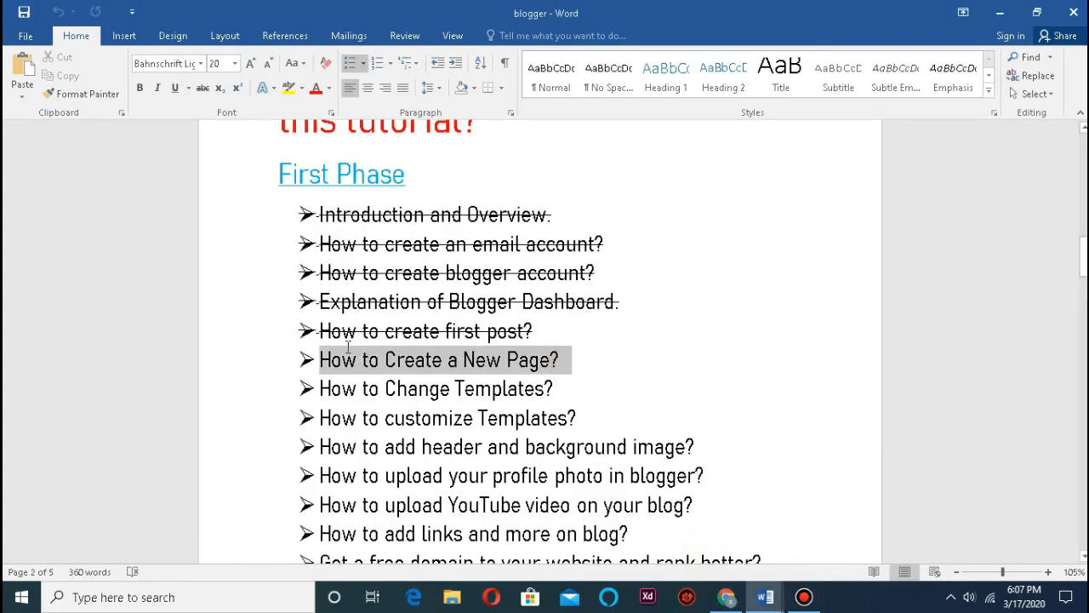
left_click(203, 89)
left_click(654, 358)
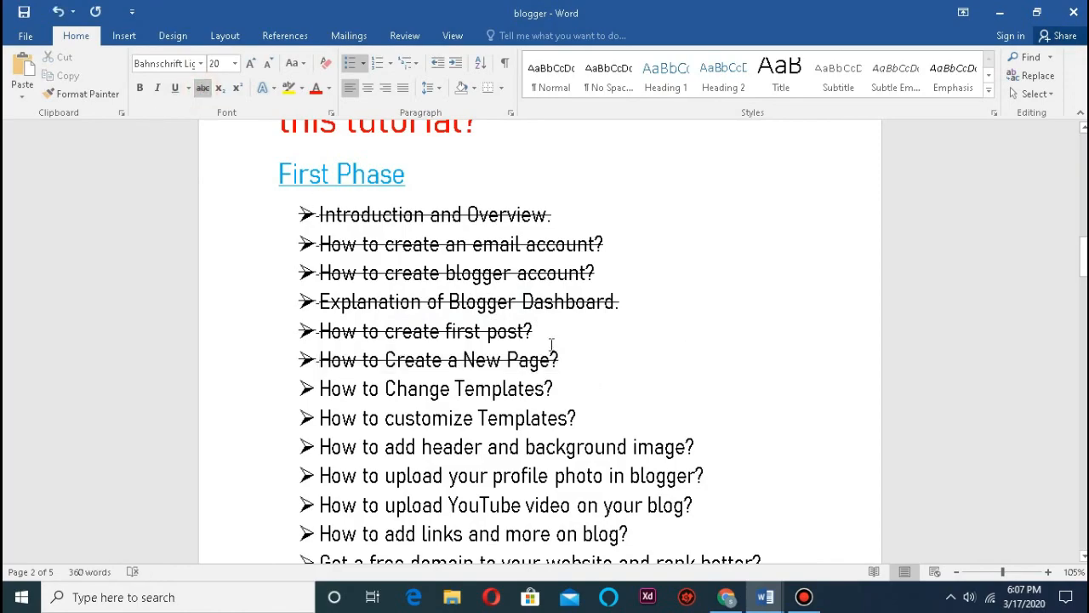